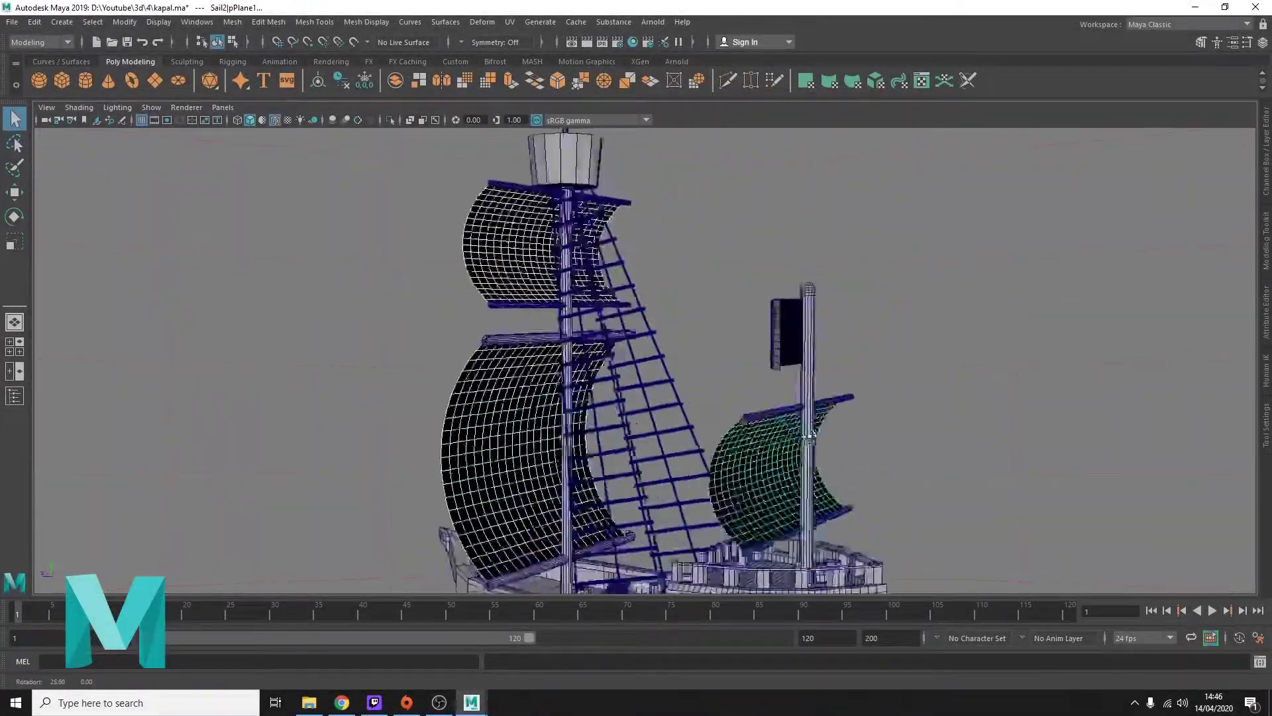
# Step: Give the sails a cyan material in the Outliner, then hide the sails
pyautogui.click(15, 395)
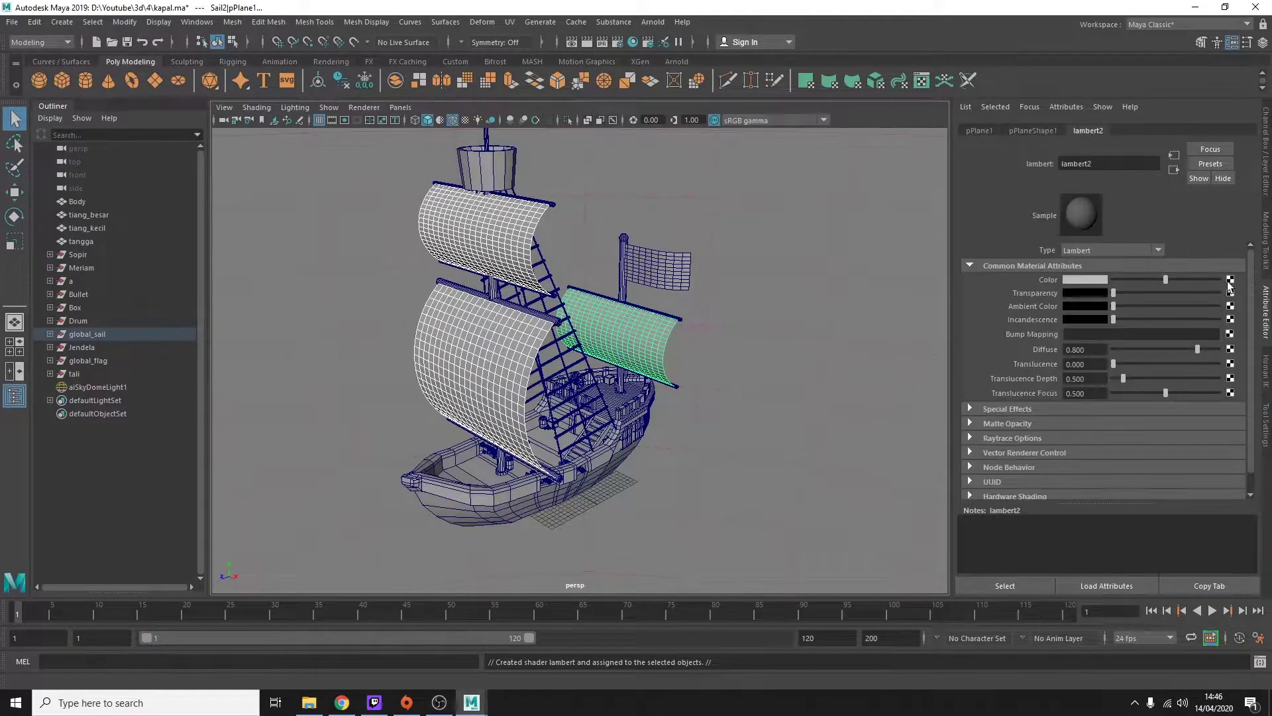
pyautogui.click(1075, 247)
pyautogui.click(87, 334)
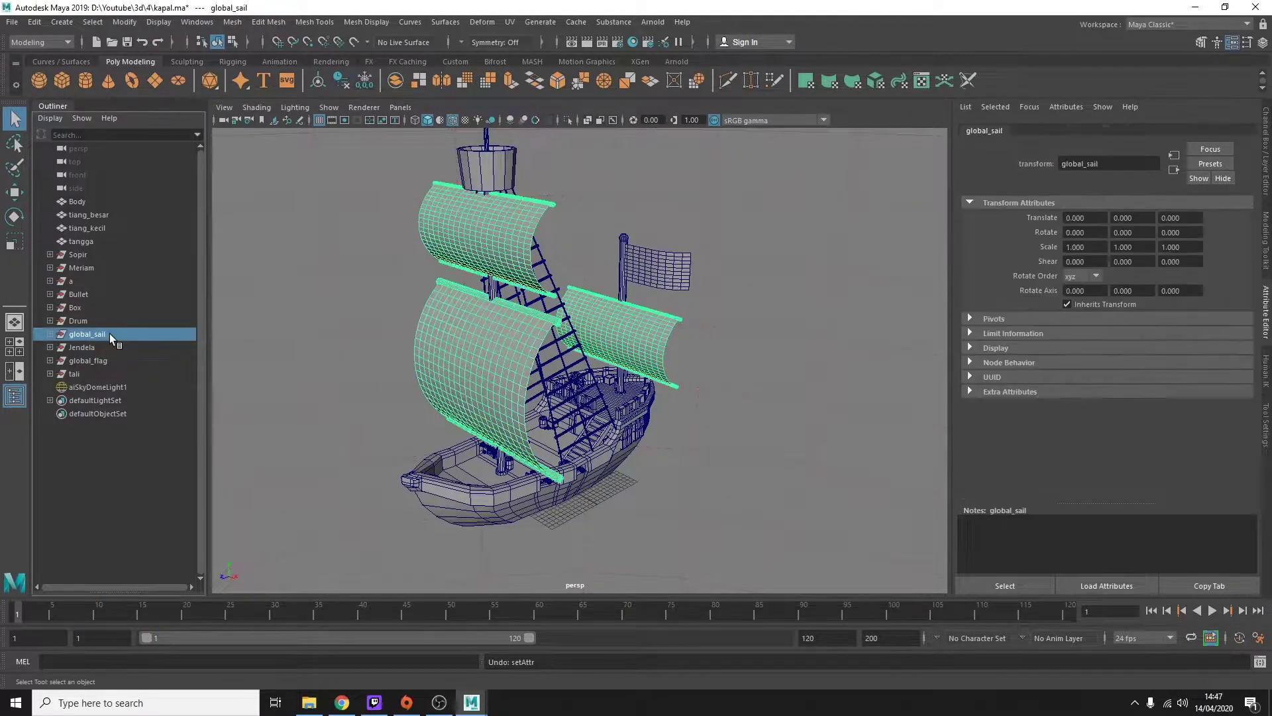
pyautogui.hotkey('ctrl', 'h')
# Step: Assign a new Lambert material to the sail yards
pyautogui.click(530, 312)
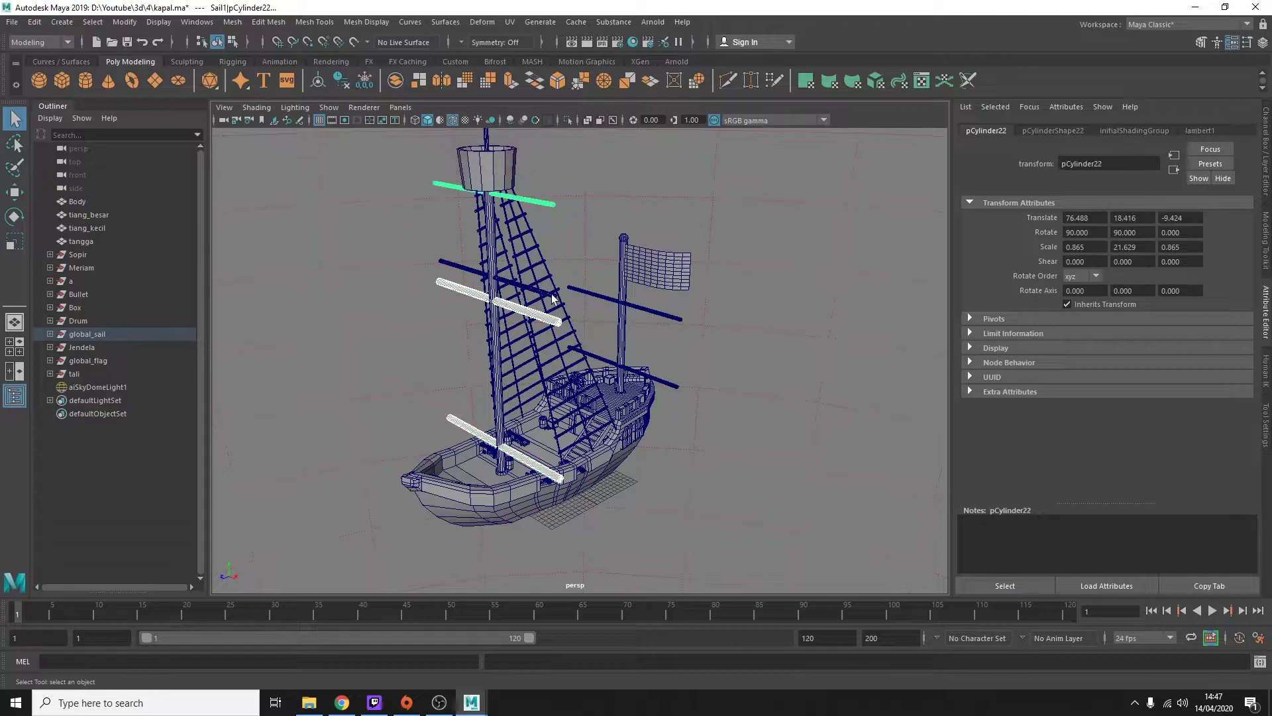
pyautogui.moveTo(633, 345); pyautogui.dragTo(636, 650, button='right')
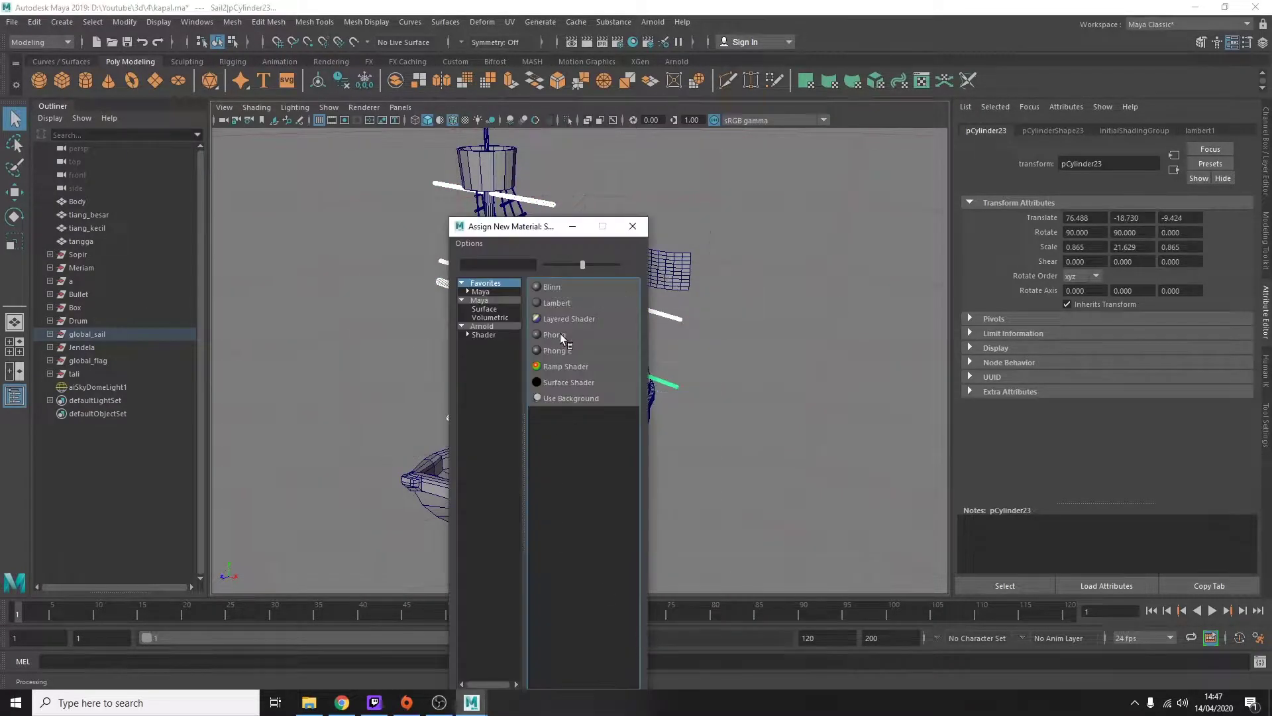
pyautogui.click(560, 333)
# Step: Hide the sky dome light and the yards, including pCylinder23
pyautogui.click(98, 387)
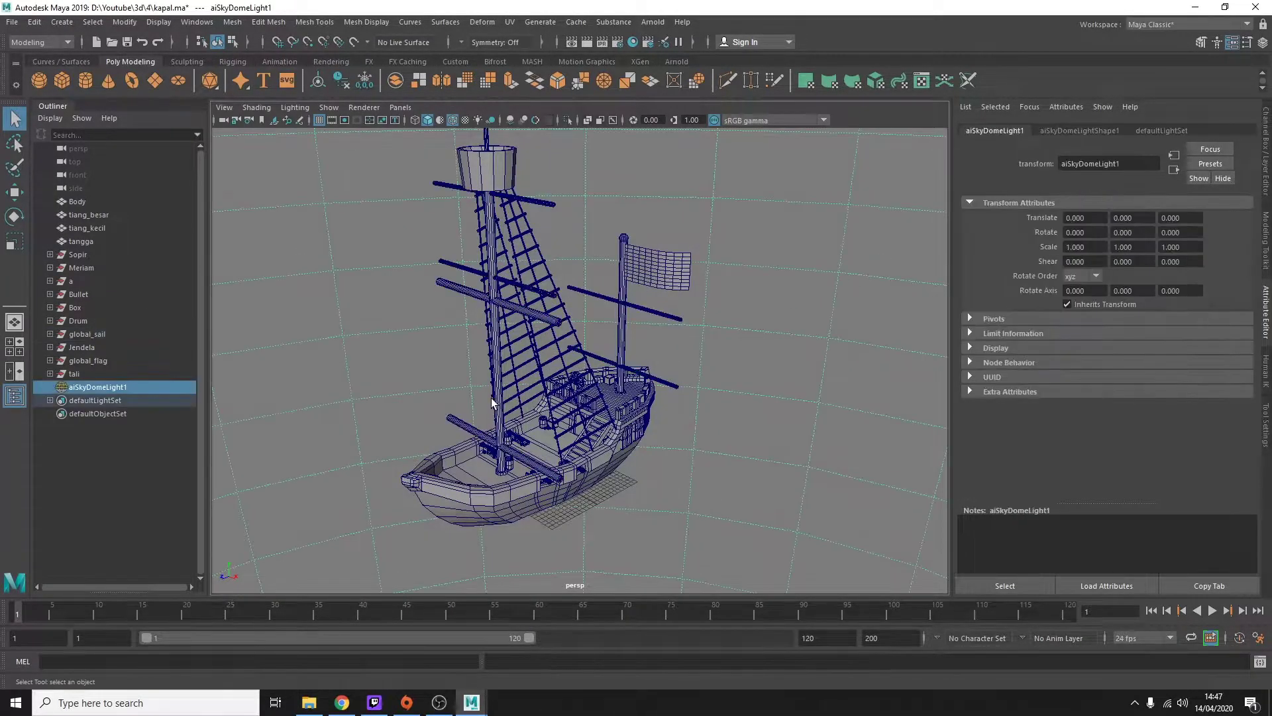
pyautogui.hotkey('ctrl', 'h')
pyautogui.click(495, 333)
pyautogui.click(504, 305)
pyautogui.keyDown('shift'); pyautogui.click(529, 198); pyautogui.keyUp('shift')
pyautogui.keyDown('shift'); pyautogui.click(503, 448); pyautogui.keyUp('shift')
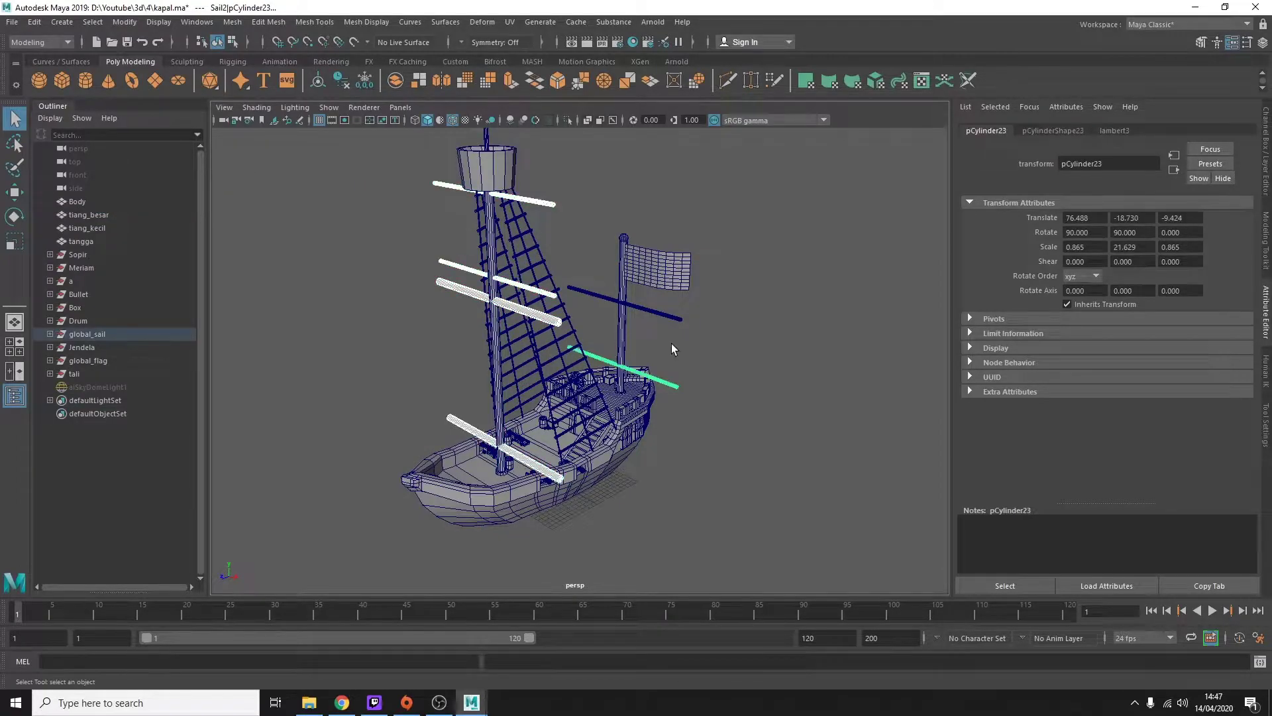
pyautogui.keyDown('shift'); pyautogui.click(663, 371); pyautogui.keyUp('shift')
pyautogui.hotkey('ctrl', 'h')
# Step: Select the main mast tiang_besar and frame the view on it
pyautogui.moveTo(644, 320)
pyautogui.keyDown('alt'); pyautogui.mouseDown()
pyautogui.moveTo(691, 342)
pyautogui.moveTo(559, 326)
pyautogui.mouseUp(); pyautogui.keyUp('alt')
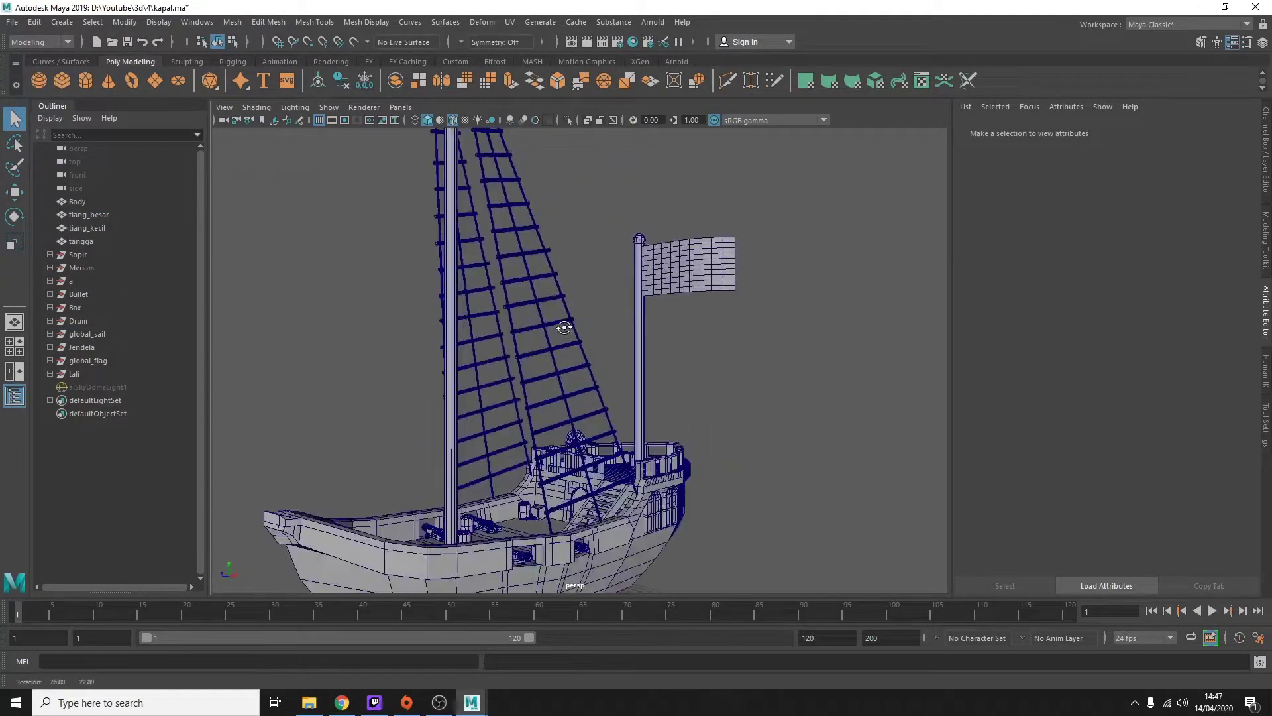
pyautogui.click(560, 326)
pyautogui.press('f')
pyautogui.moveTo(460, 270)
pyautogui.keyDown('alt'); pyautogui.mouseDown()
pyautogui.moveTo(633, 440)
pyautogui.moveTo(637, 395)
pyautogui.mouseUp(); pyautogui.keyUp('alt')
# Step: Give the flag a new Lambert material and hide it
pyautogui.click(729, 477)
pyautogui.moveTo(729, 477)
pyautogui.keyDown('alt'); pyautogui.mouseDown()
pyautogui.moveTo(750, 438)
pyautogui.moveTo(427, 225)
pyautogui.mouseUp(); pyautogui.keyUp('alt')
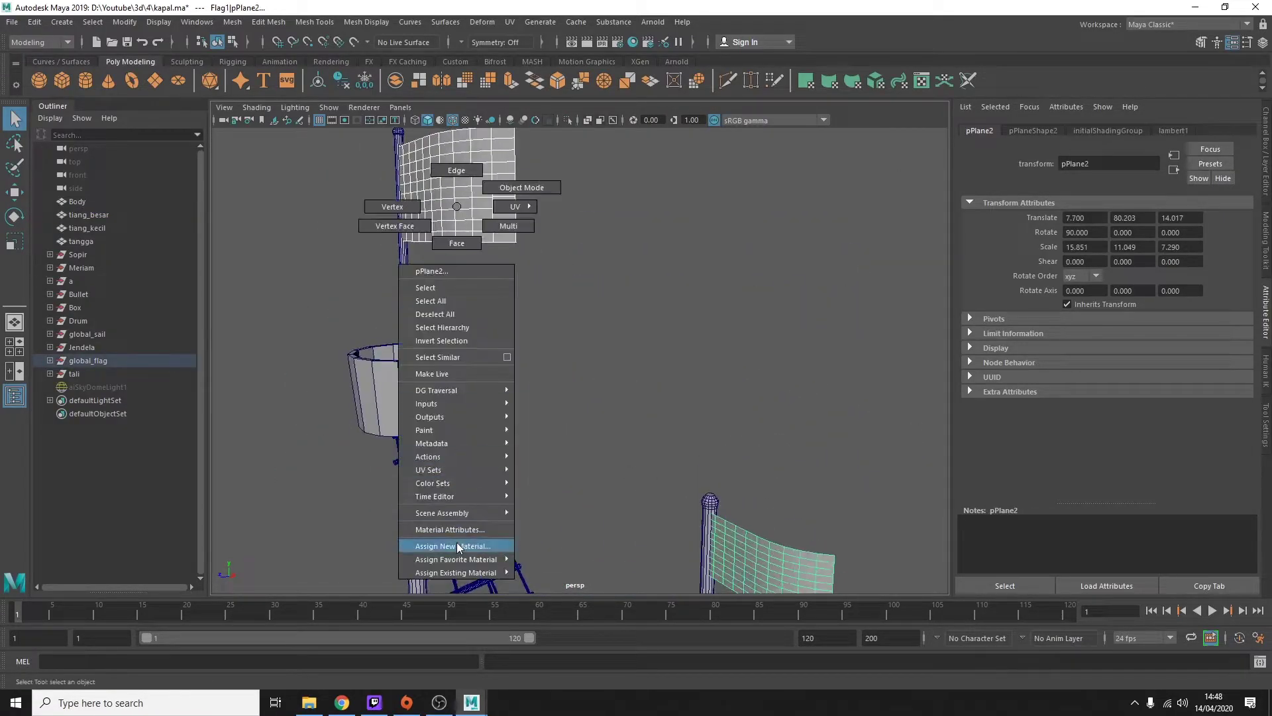
pyautogui.moveTo(428, 225); pyautogui.dragTo(464, 540, button='right')
pyautogui.hotkey('ctrl', 'h')
# Step: Assign one new Lambert material to both masts, tiang_besar and tiang_kecil
pyautogui.click(590, 305)
pyautogui.moveTo(590, 305)
pyautogui.keyDown('alt'); pyautogui.mouseDown()
pyautogui.moveTo(665, 441)
pyautogui.moveTo(819, 463)
pyautogui.moveTo(467, 387)
pyautogui.moveTo(703, 411)
pyautogui.mouseUp(); pyautogui.keyUp('alt')
pyautogui.press('F11')
pyautogui.click(466, 387)
pyautogui.press('F8')
pyautogui.keyDown('shift'); pyautogui.click(703, 411); pyautogui.keyUp('shift')
pyautogui.moveTo(706, 371); pyautogui.dragTo(690, 678, button='right')
pyautogui.click(556, 303)
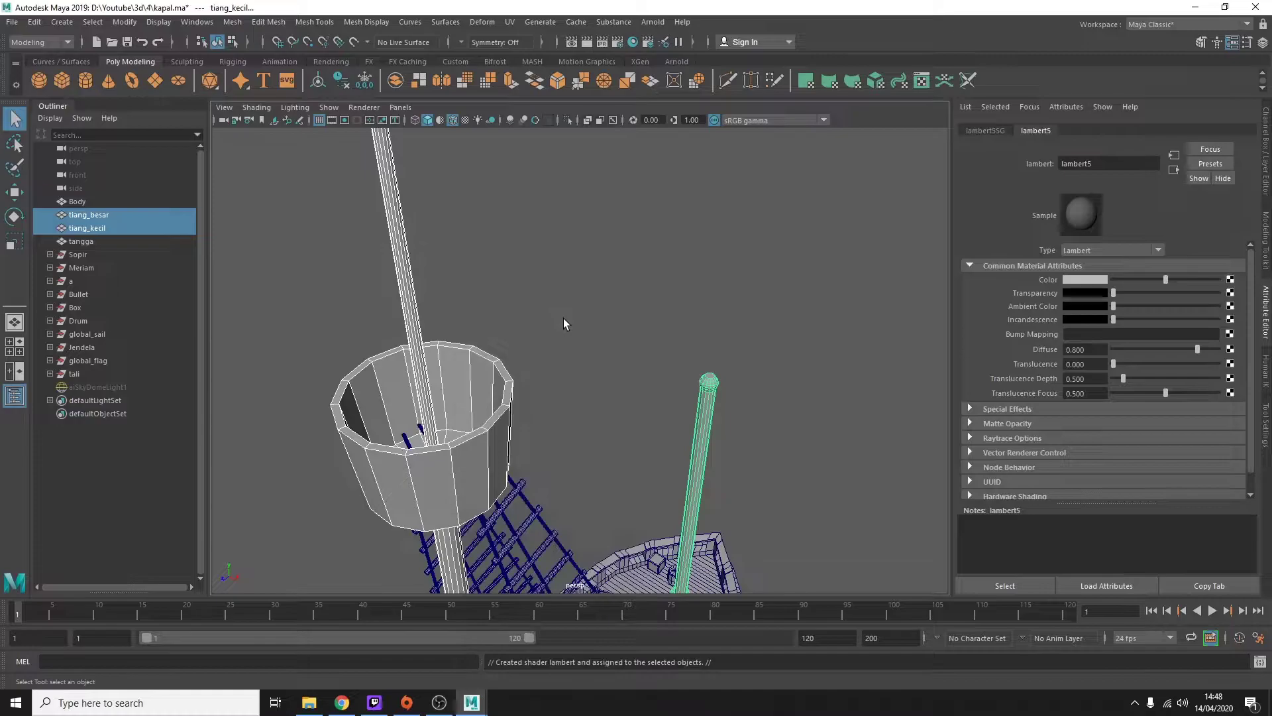
# Step: Inspect the faces under the lookout platform, then return to object selection
pyautogui.moveTo(562, 321)
pyautogui.keyDown('alt'); pyautogui.mouseDown()
pyautogui.moveTo(602, 226)
pyautogui.moveTo(464, 299)
pyautogui.moveTo(469, 355)
pyautogui.moveTo(611, 429)
pyautogui.mouseUp(); pyautogui.keyUp('alt')
pyautogui.press('F11')
pyautogui.keyDown('shift'); pyautogui.click(464, 300); pyautogui.keyUp('shift')
pyautogui.moveTo(525, 331); pyautogui.dragTo(574, 317, button='right')
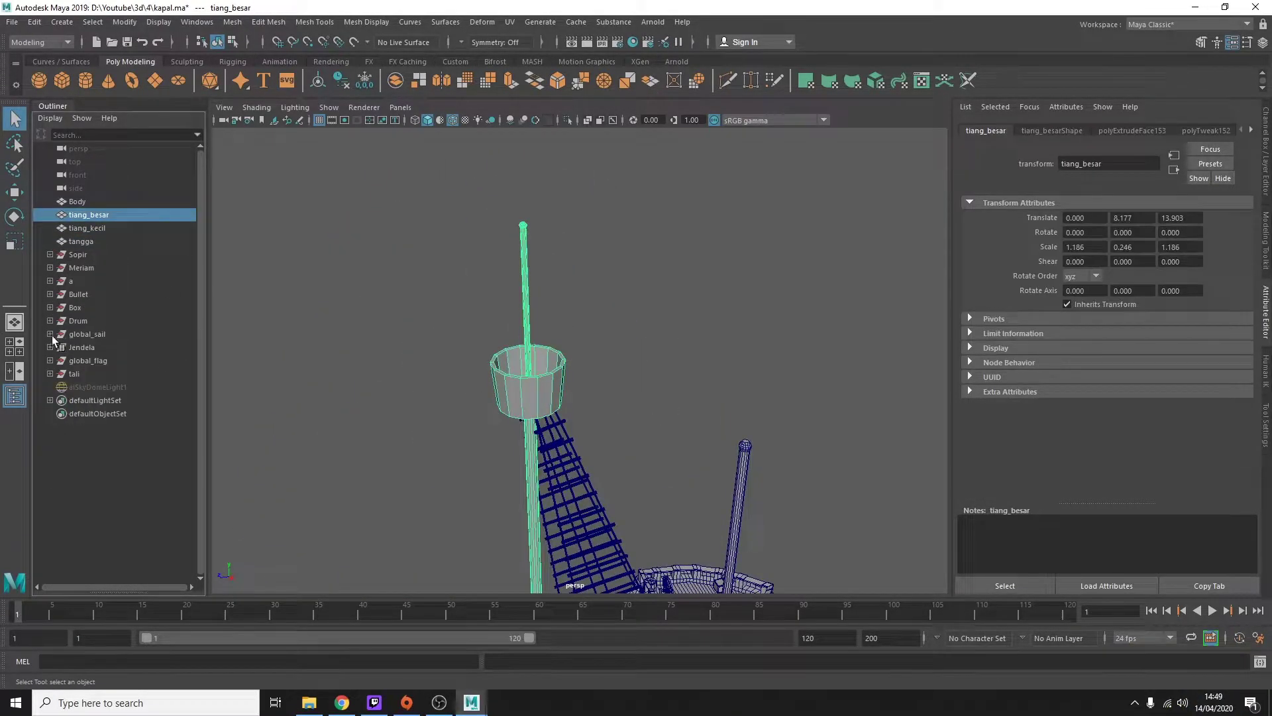
# Step: Unhide all hidden objects and check the flag plane pPlane2 in global_flag
pyautogui.hotkey('shift', 'h')
pyautogui.click(50, 360)
pyautogui.click(95, 389)
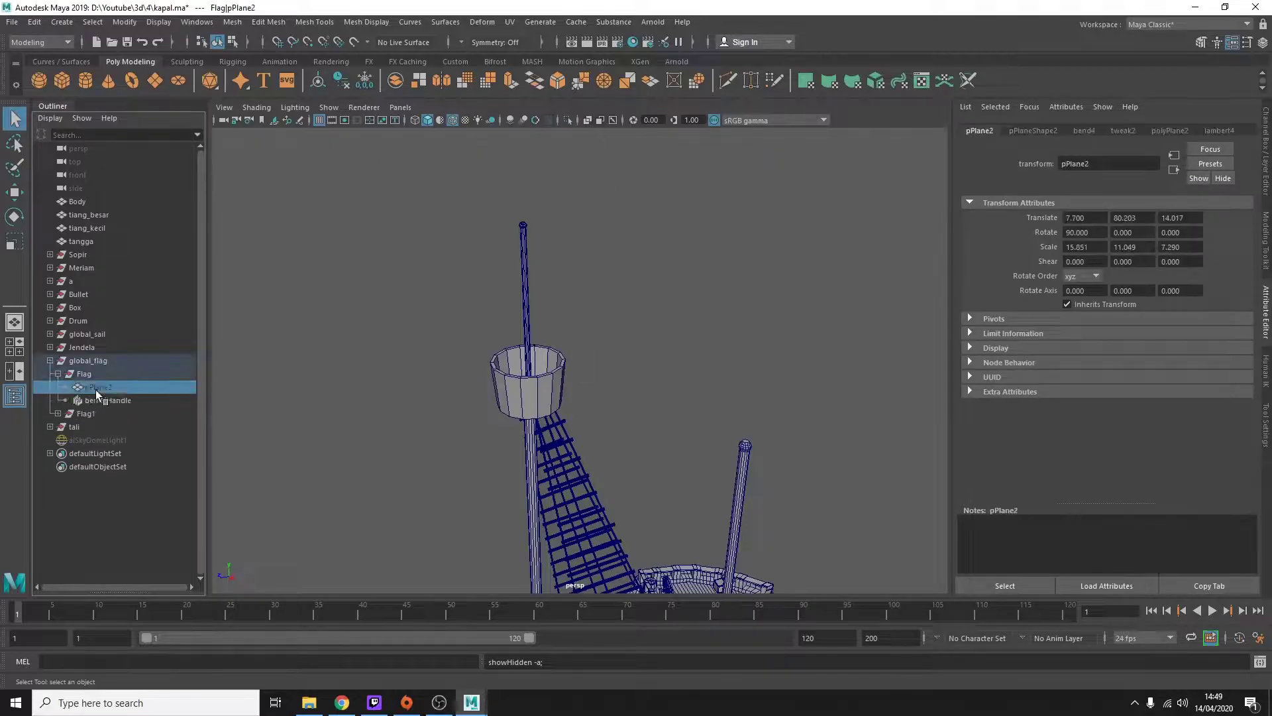
pyautogui.moveTo(504, 371)
pyautogui.keyDown('alt'); pyautogui.mouseDown()
pyautogui.moveTo(654, 341)
pyautogui.moveTo(543, 371)
pyautogui.mouseUp(); pyautogui.keyUp('alt')
pyautogui.click(50, 360)
# Step: Unhide the front sail in Sail1 and select the whole global_sail group
pyautogui.moveTo(93, 363)
pyautogui.mouseDown()
pyautogui.moveTo(114, 400)
pyautogui.moveTo(109, 463)
pyautogui.mouseUp()
pyautogui.click(57, 413)
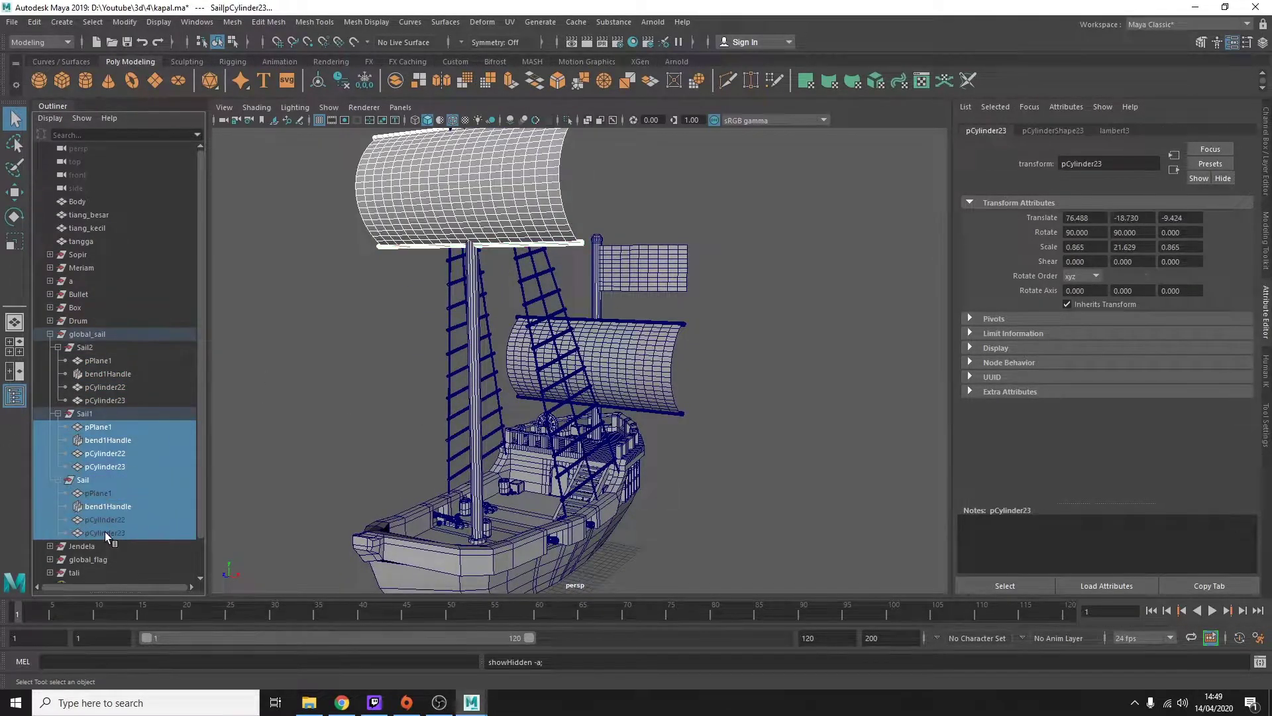
pyautogui.hotkey('shift', 'h')
pyautogui.click(50, 333)
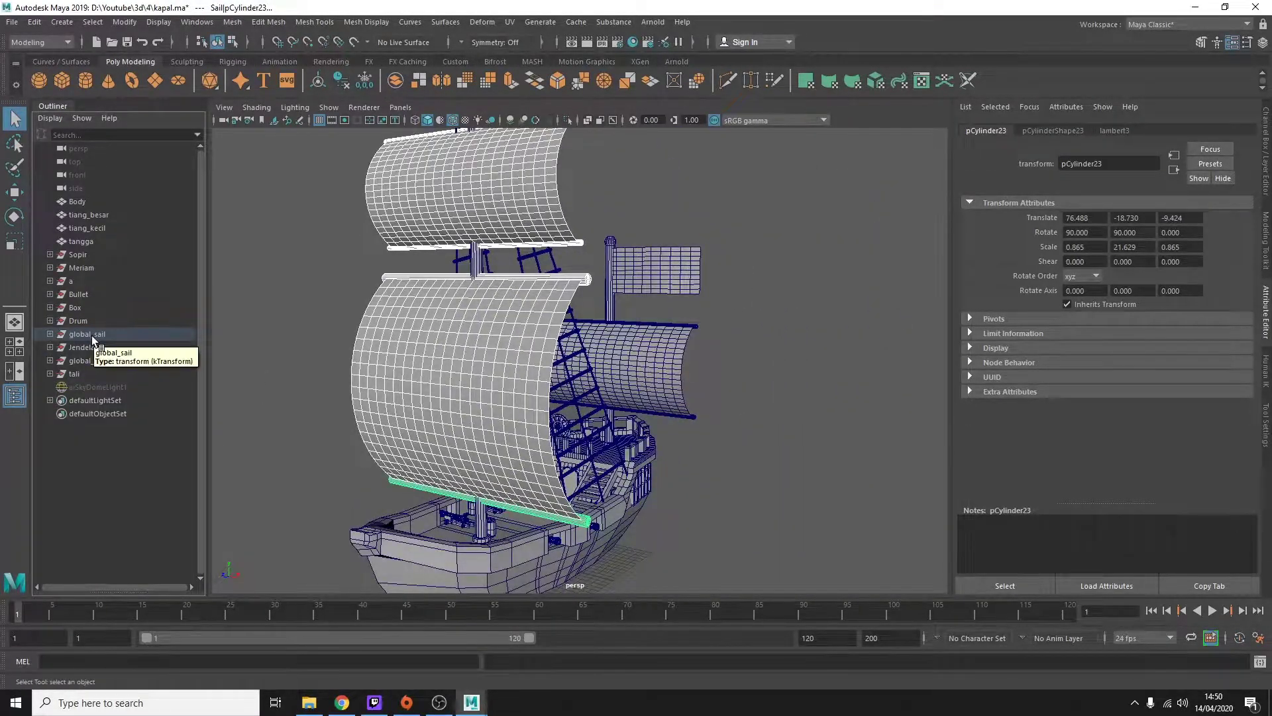
pyautogui.click(87, 334)
pyautogui.click(399, 107)
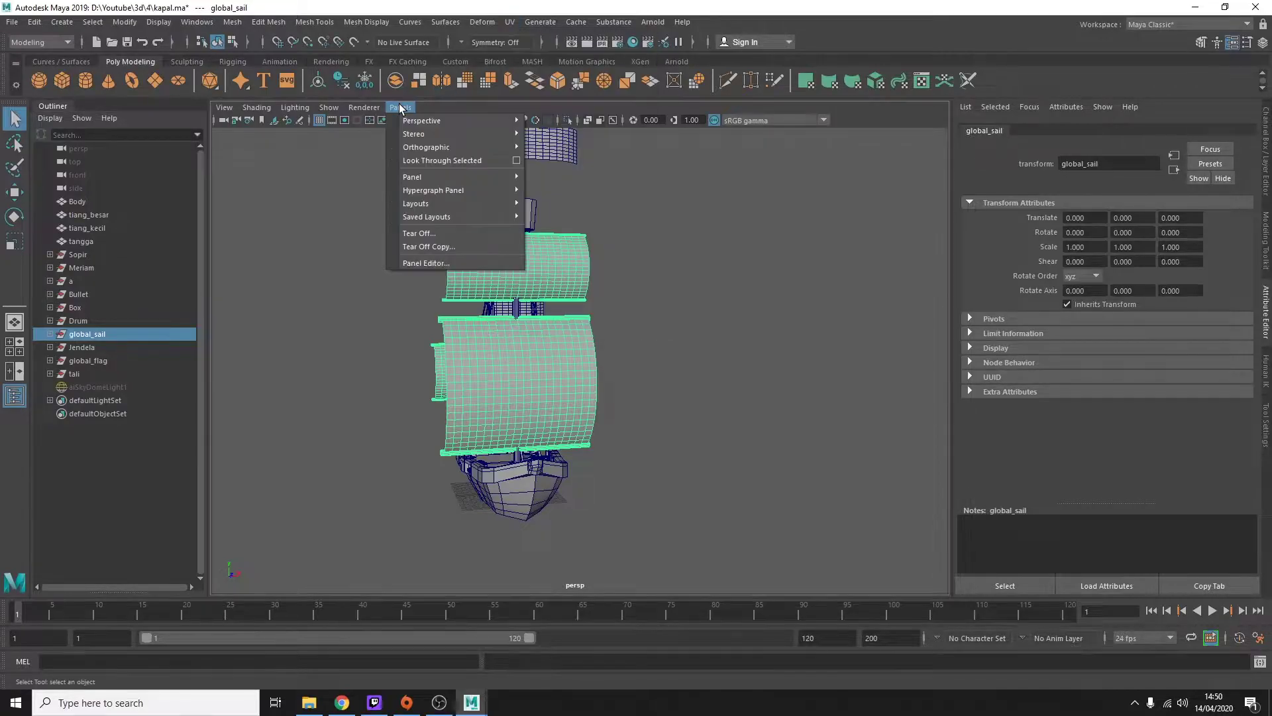
# Step: Set a two-pane layout with the UV Editor beside the perspective view
pyautogui.click(300, 219)
pyautogui.press('space')
pyautogui.click(15, 370)
pyautogui.click(400, 108)
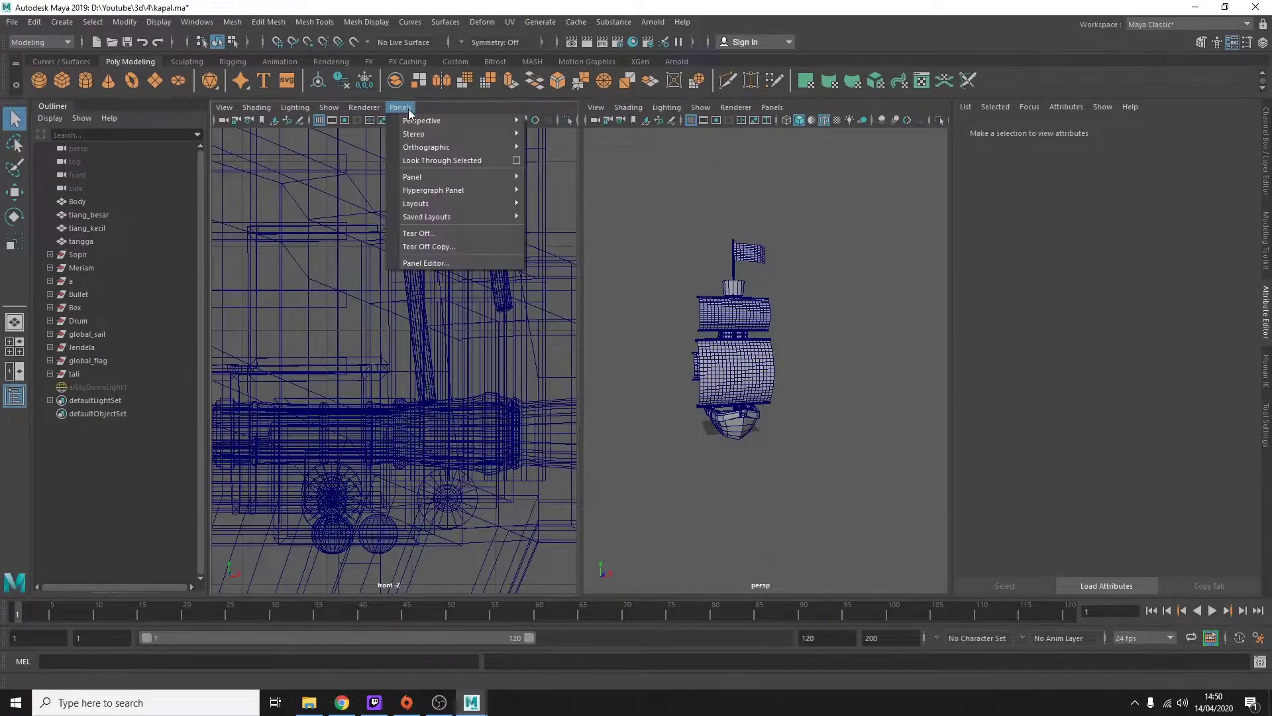
pyautogui.click(557, 463)
pyautogui.keyDown('alt'); pyautogui.moveTo(762, 318); pyautogui.dragTo(823, 304); pyautogui.keyUp('alt')
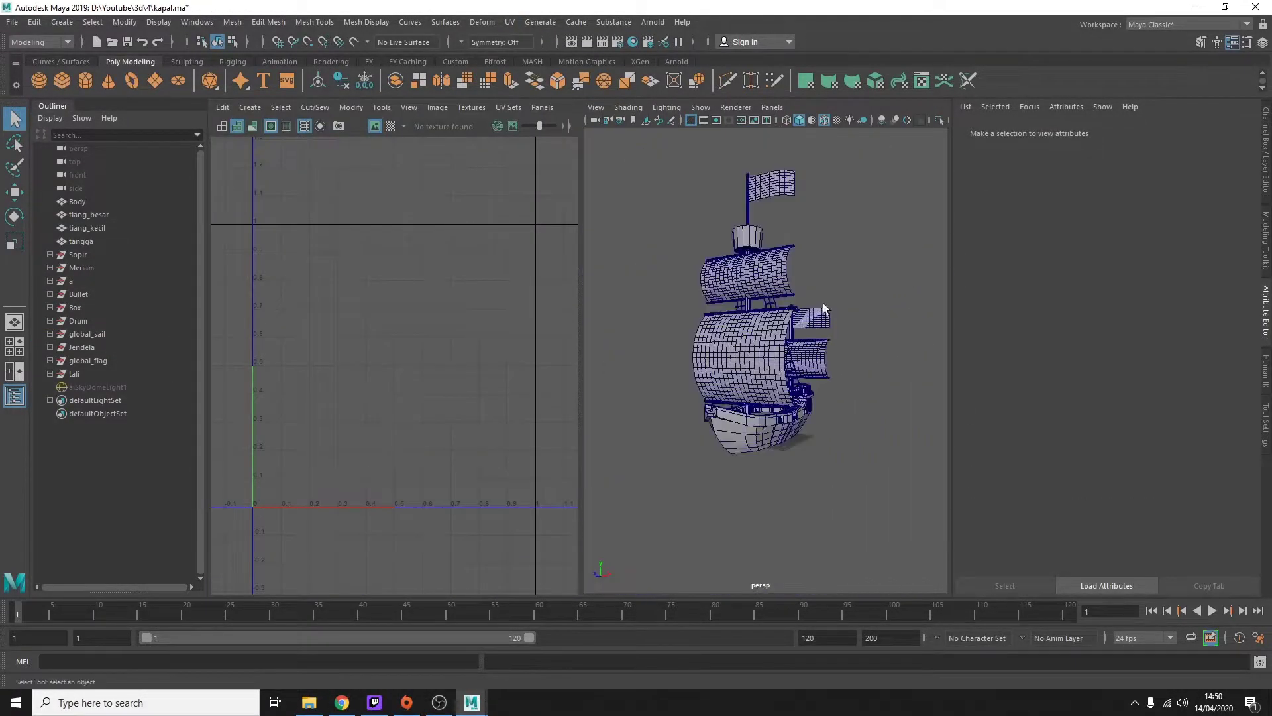
# Step: Apply an automatic UV projection to the hull Body
pyautogui.click(92, 204)
pyautogui.click(510, 21)
pyautogui.click(530, 76)
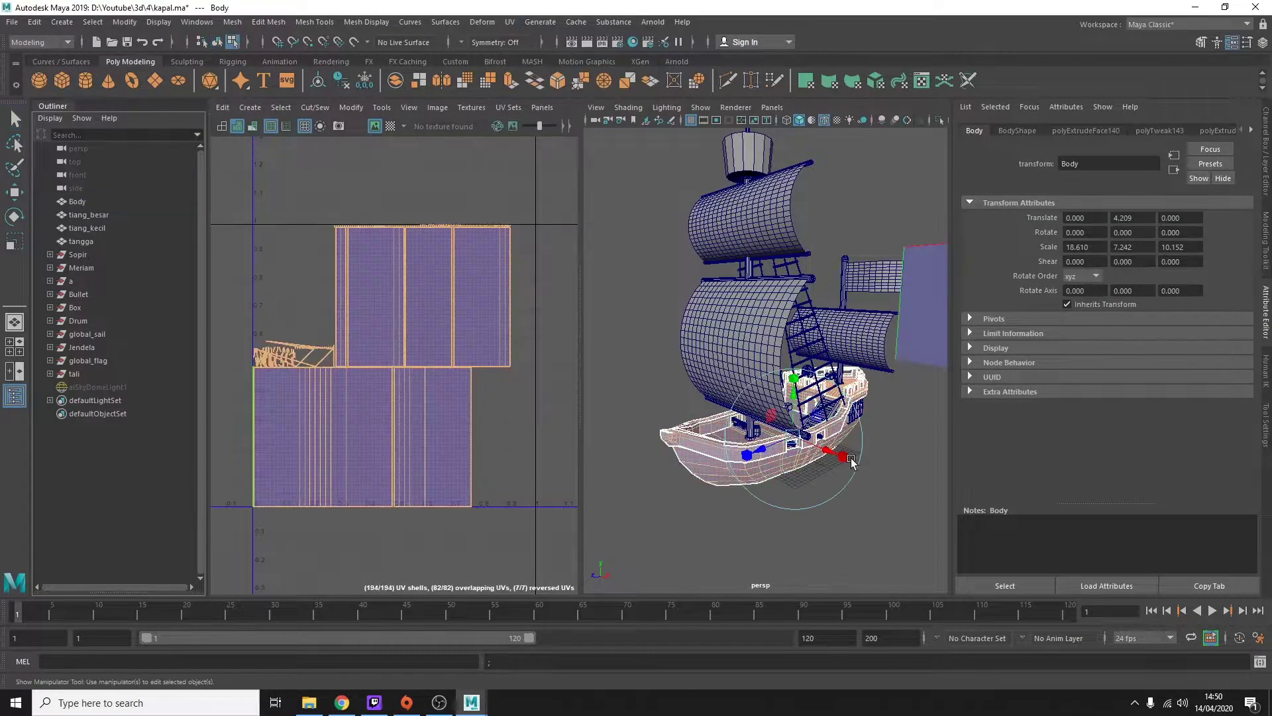
pyautogui.moveTo(703, 411)
pyautogui.keyDown('alt'); pyautogui.mouseDown()
pyautogui.moveTo(656, 430)
pyautogui.moveTo(702, 371)
pyautogui.mouseUp(); pyautogui.keyUp('alt')
# Step: Check the mast UVs and select the Sopir group for projection
pyautogui.click(72, 217)
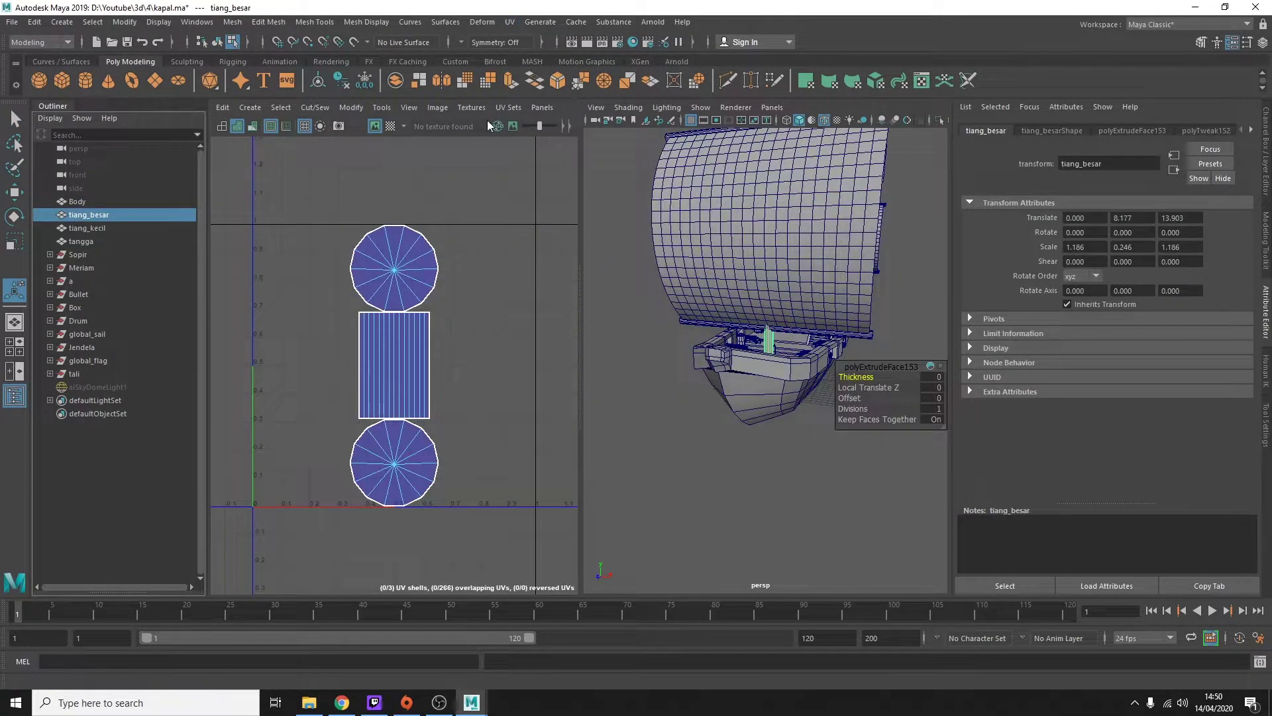
pyautogui.click(81, 227)
pyautogui.click(78, 254)
pyautogui.moveTo(636, 424)
pyautogui.keyDown('alt'); pyautogui.mouseDown()
pyautogui.moveTo(664, 440)
pyautogui.moveTo(689, 397)
pyautogui.mouseUp(); pyautogui.keyUp('alt')
pyautogui.click(510, 22)
pyautogui.click(530, 77)
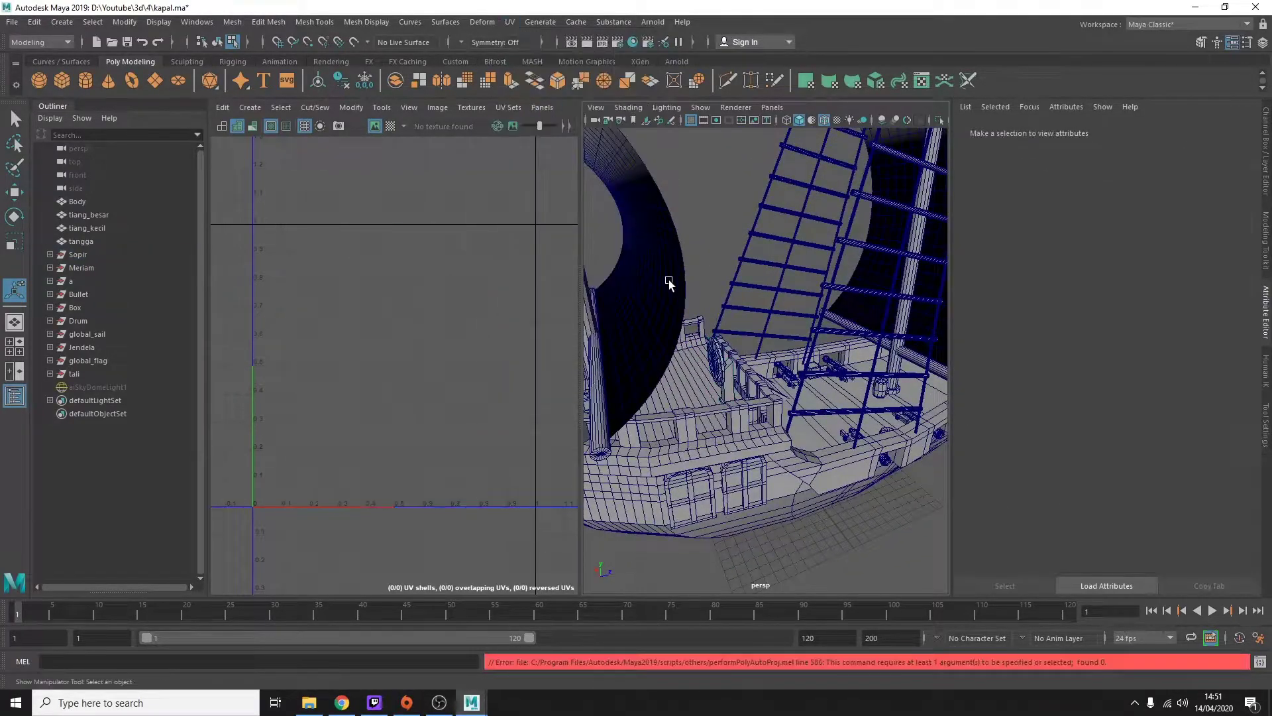
pyautogui.scroll(5, 721, 363)
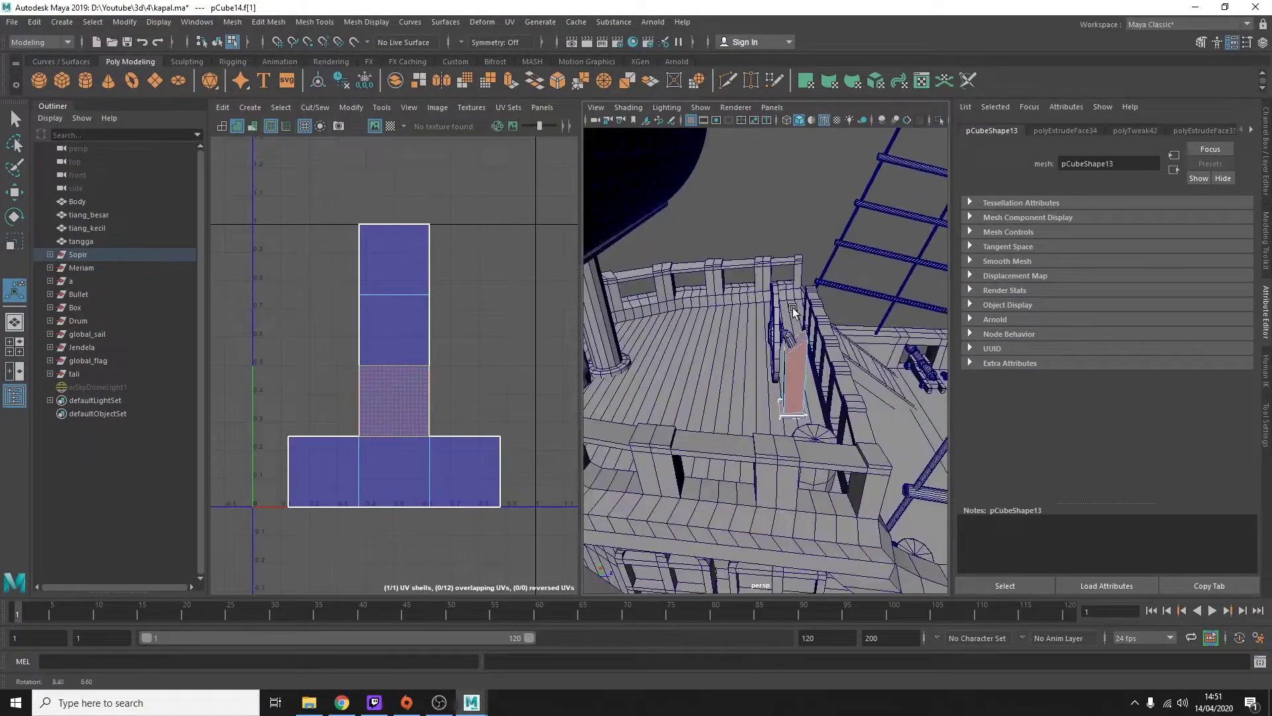
# Step: Apply automatic UVs to Sopir parts and select pCylinder7 and pCube14
pyautogui.click(509, 22)
pyautogui.click(537, 98)
pyautogui.click(510, 22)
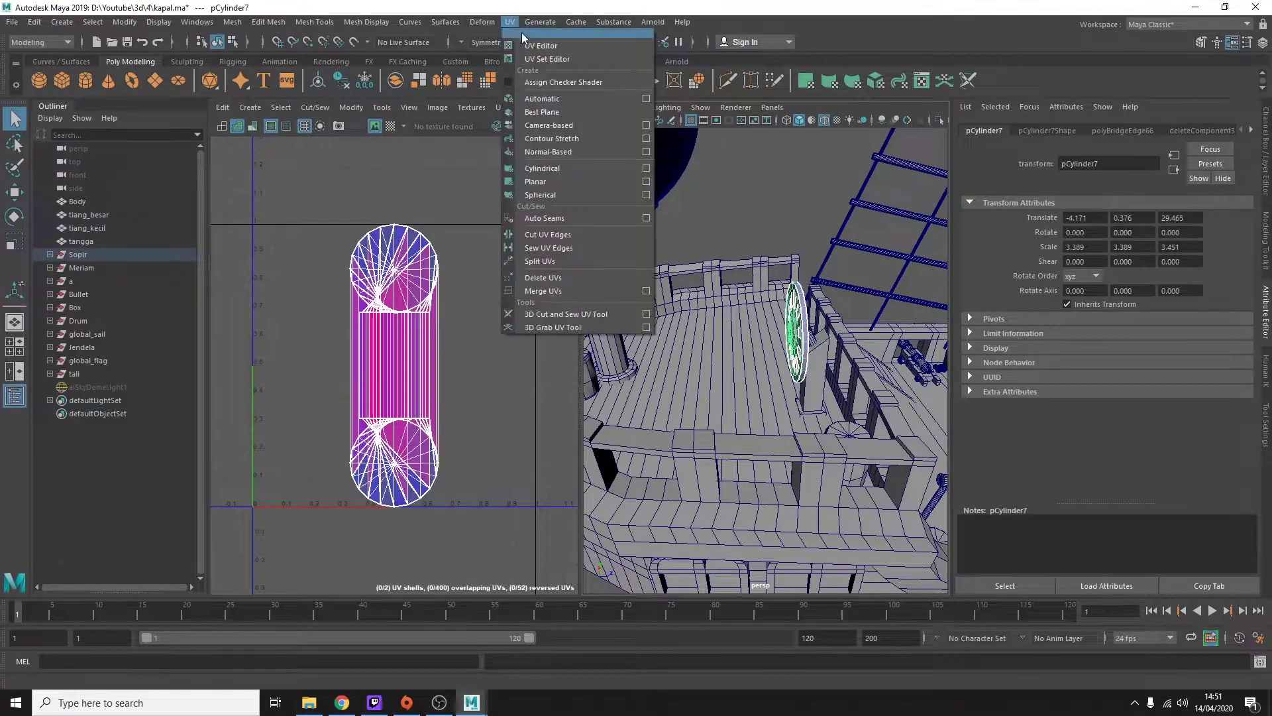
pyautogui.click(50, 254)
pyautogui.click(95, 281)
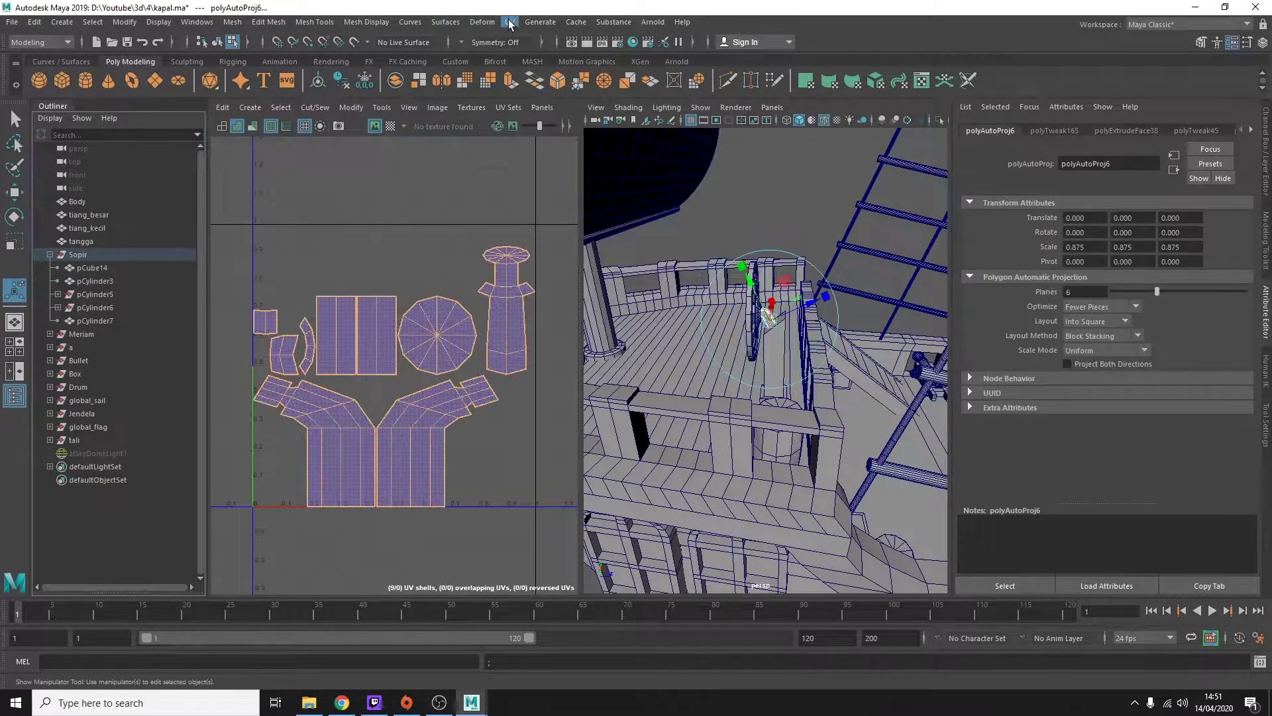
pyautogui.click(95, 294)
pyautogui.click(99, 319)
pyautogui.click(92, 268)
# Step: Project automatic UVs on the Sopir selection and frame the Meriam cannon group
pyautogui.press('g')
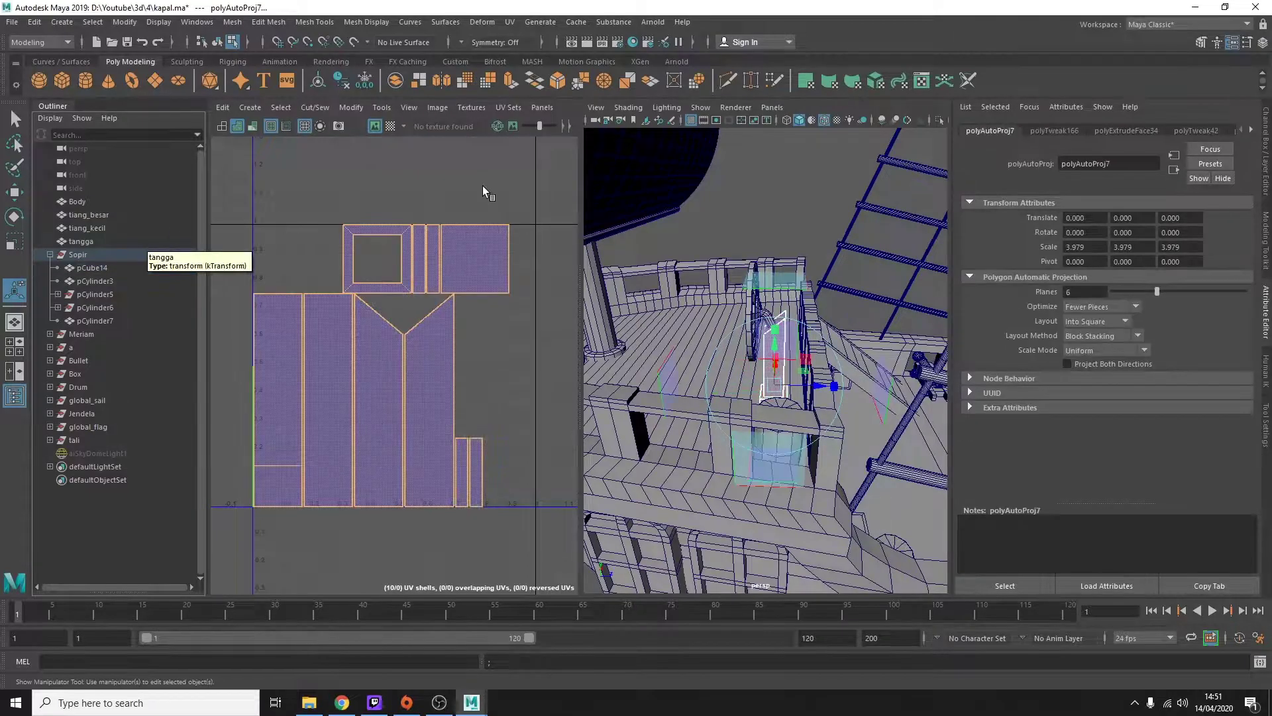
pyautogui.click(50, 255)
pyautogui.click(82, 268)
pyautogui.press('f')
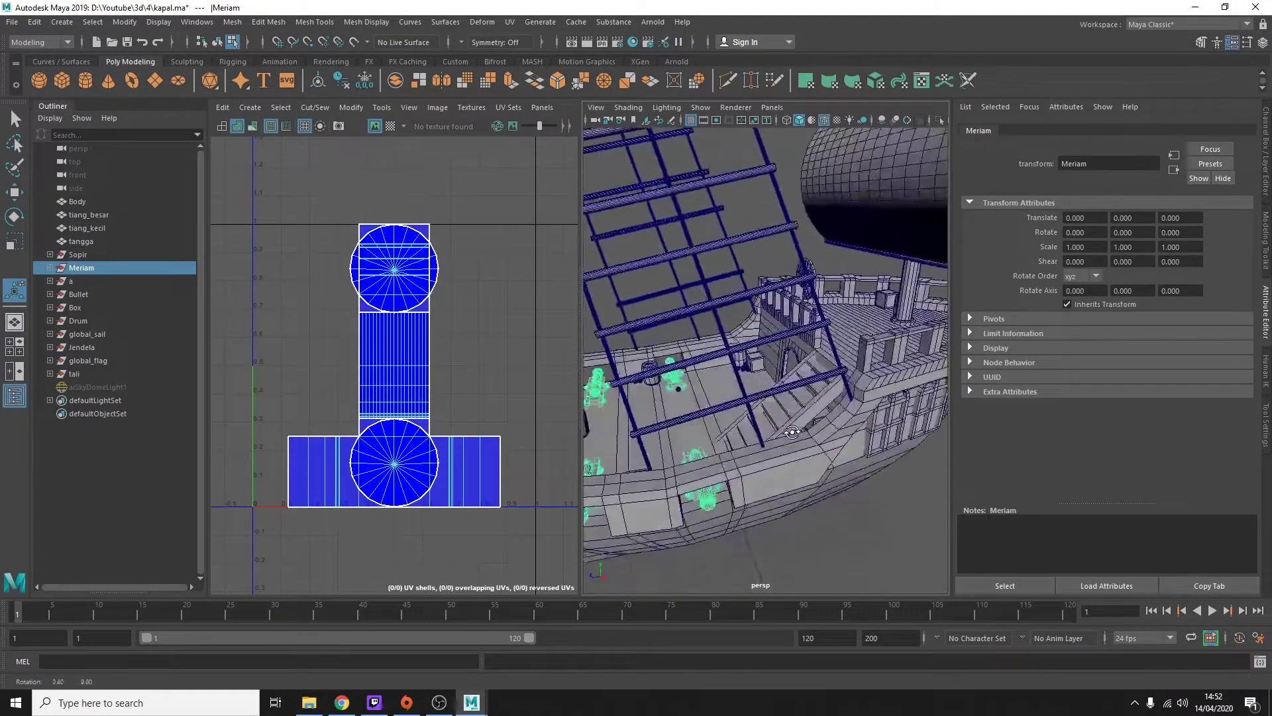
pyautogui.click(454, 320)
pyautogui.press('g')
pyautogui.hotkey('ctrl', 'z')
# Step: Apply automatic UV projections to the Meriam cannons, including Meriam2 and Meriam3
pyautogui.click(50, 268)
pyautogui.click(54, 283)
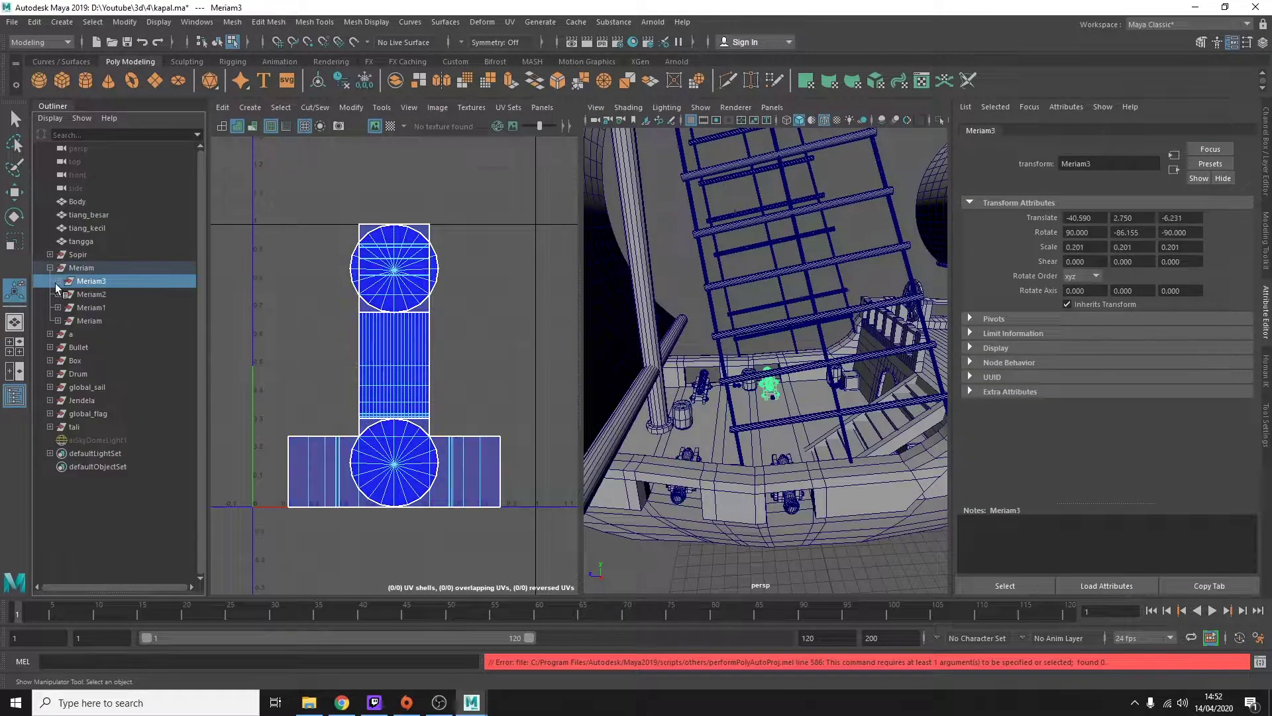
pyautogui.click(58, 281)
pyautogui.click(91, 294)
pyautogui.press('g')
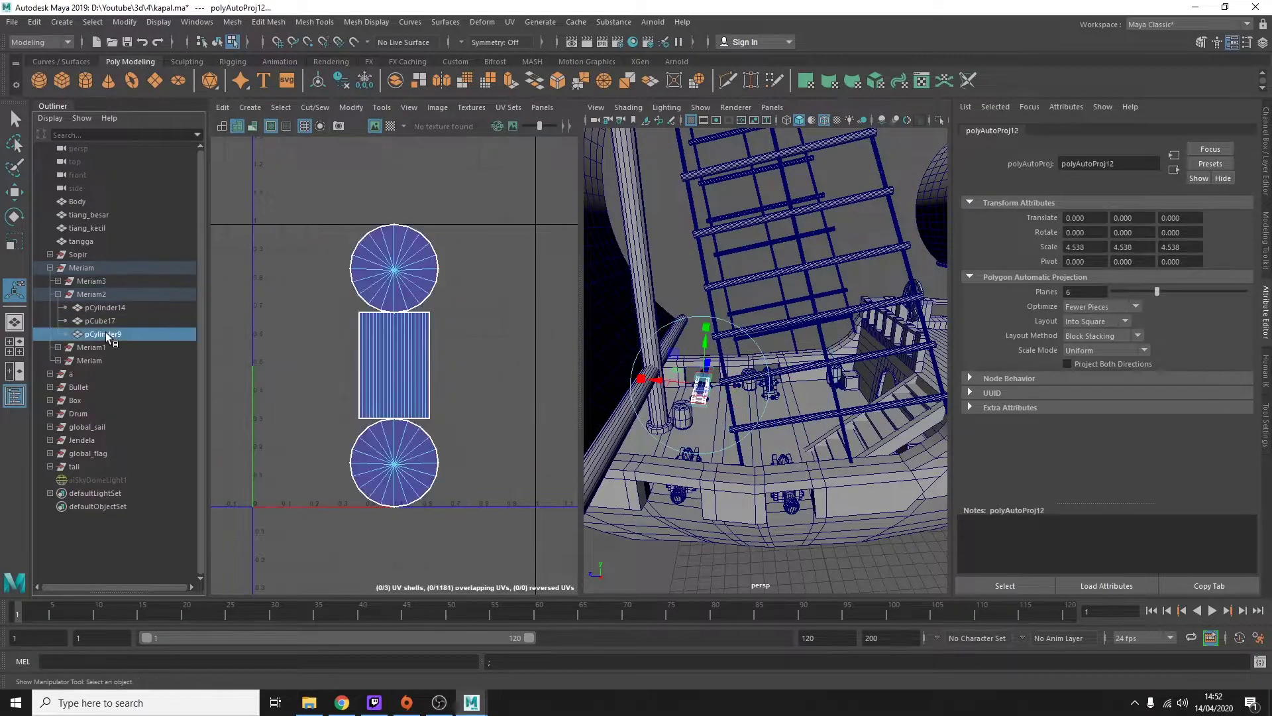
pyautogui.click(89, 321)
pyautogui.press('g')
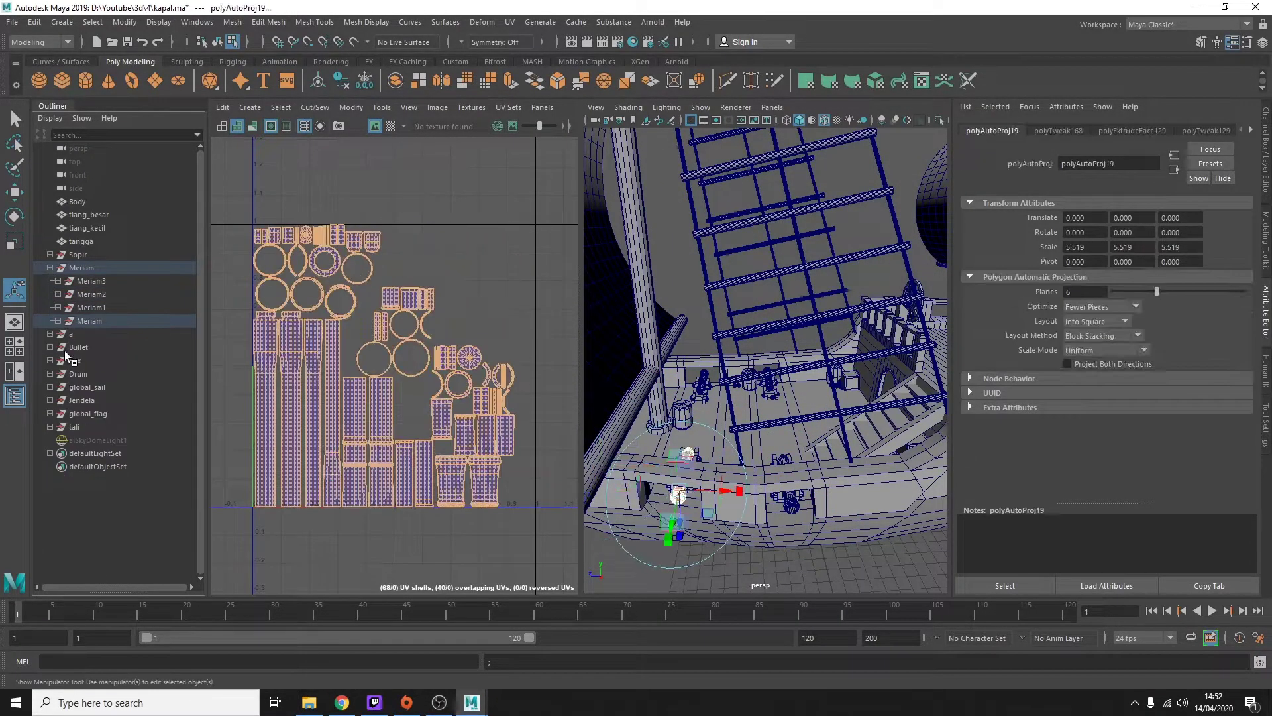
# Step: Give the Bullet cannonballs, including pSphere9, automatic UV projections
pyautogui.click(50, 295)
pyautogui.press('g')
pyautogui.click(93, 307)
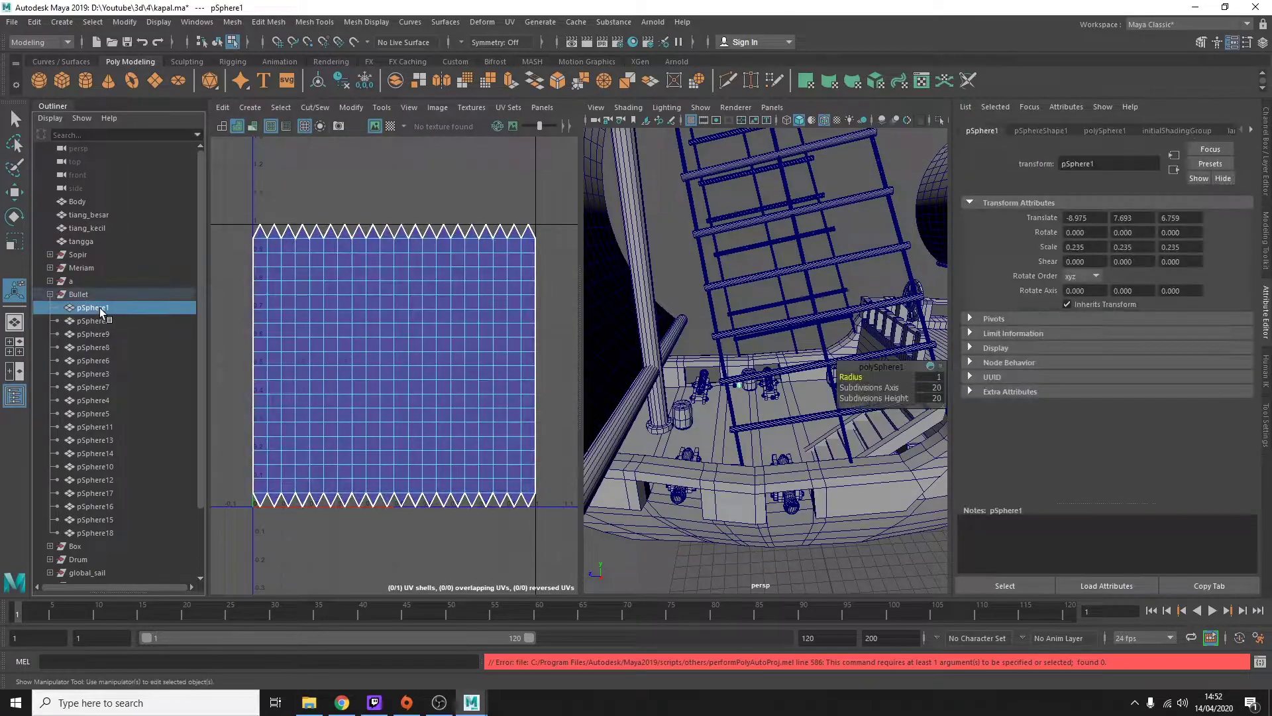
pyautogui.keyDown('shift'); pyautogui.click(95, 533); pyautogui.keyUp('shift')
pyautogui.click(93, 334)
pyautogui.press('g')
# Step: Apply automatic UV projection to all boxes in the Box group
pyautogui.click(50, 308)
pyautogui.moveTo(93, 321); pyautogui.dragTo(114, 455)
pyautogui.press('g')
pyautogui.press('g')
pyautogui.click(51, 373)
pyautogui.click(50, 308)
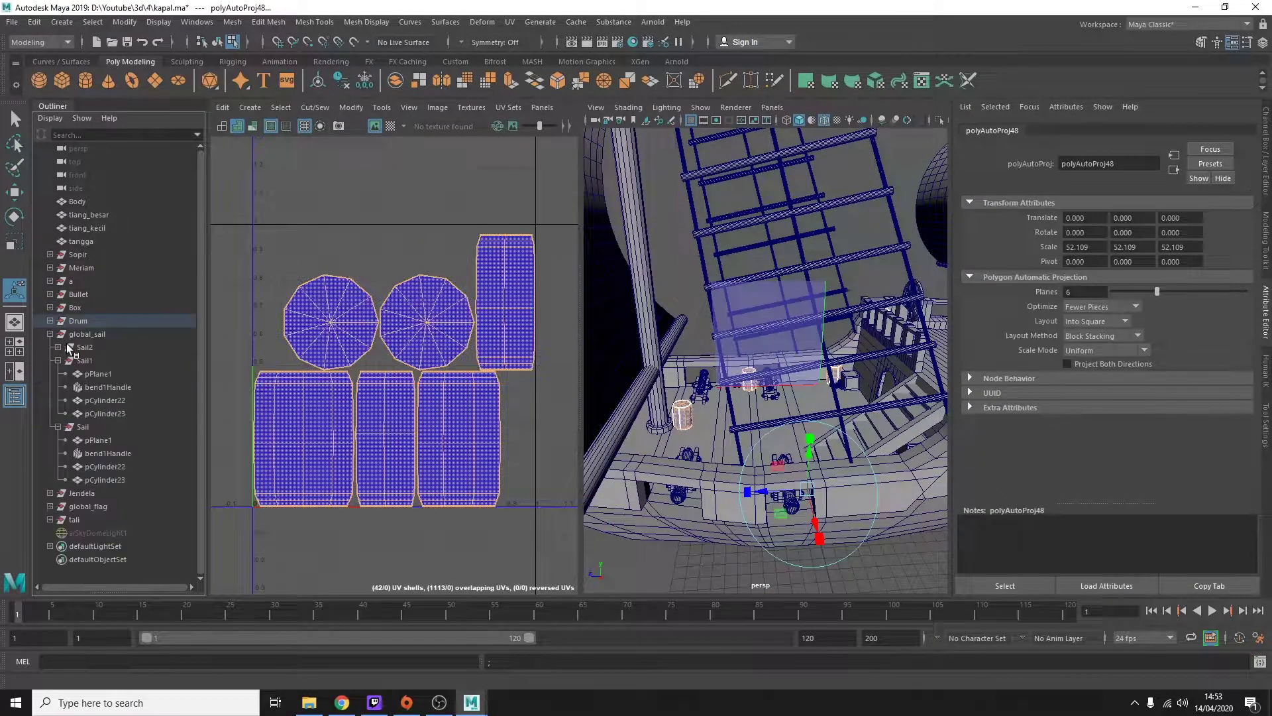
# Step: Select the Sail2 sail plane and scale its UV square to fill the layout
pyautogui.click(49, 334)
pyautogui.click(105, 401)
pyautogui.click(58, 360)
pyautogui.click(113, 402)
pyautogui.click(58, 347)
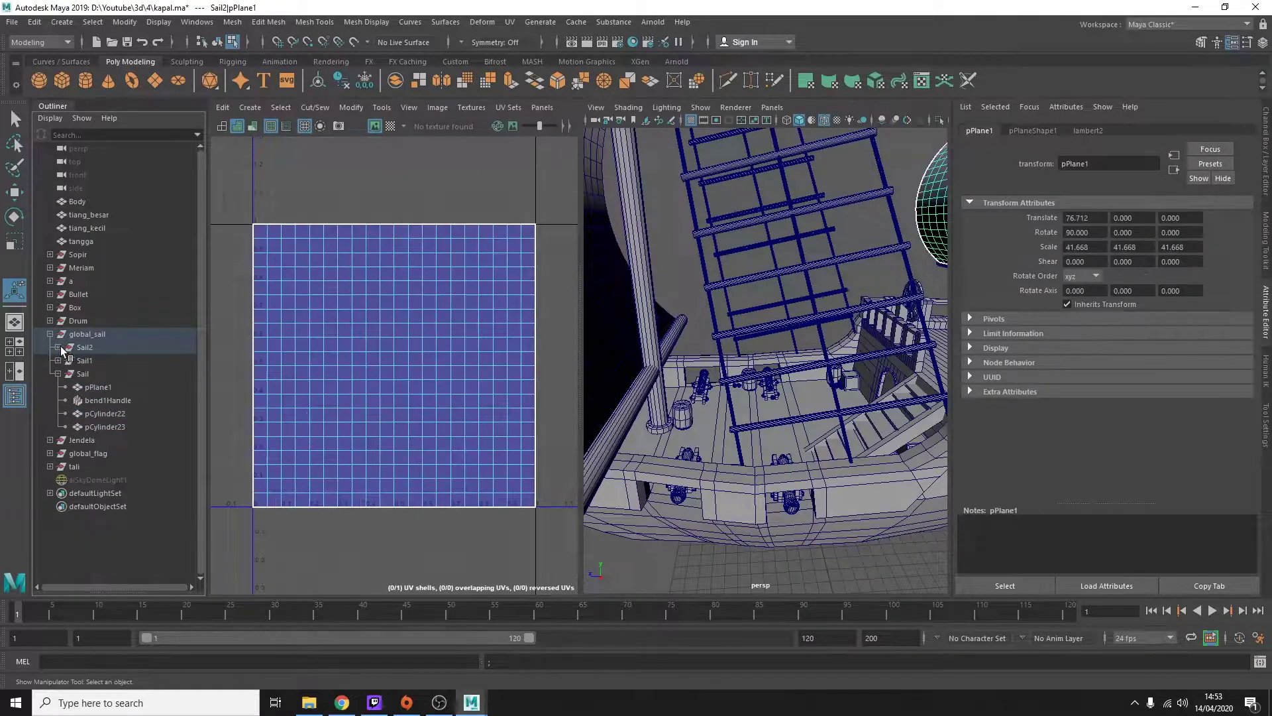
pyautogui.moveTo(98, 360); pyautogui.dragTo(61, 347)
pyautogui.moveTo(87, 387); pyautogui.dragTo(111, 482)
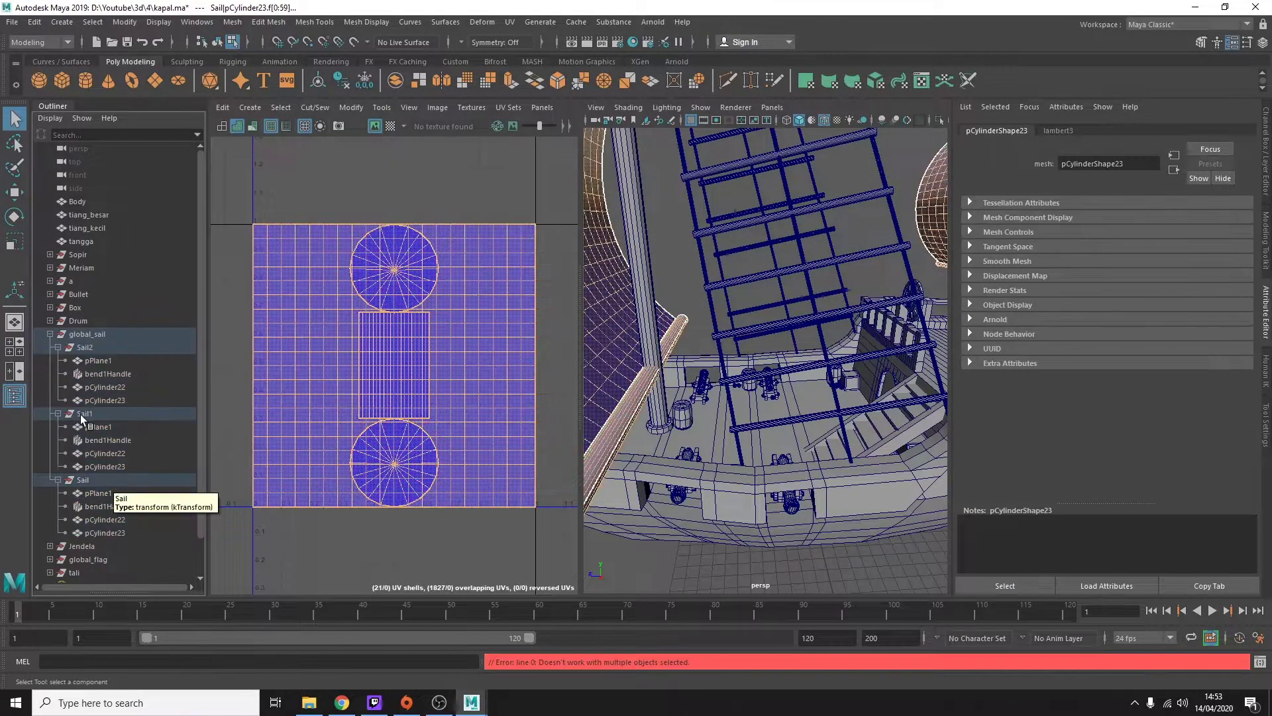
# Step: Project automatic UVs onto the sail plane and the remaining sail pieces
pyautogui.click(98, 360)
pyautogui.press('g')
pyautogui.moveTo(99, 387); pyautogui.dragTo(102, 466)
pyautogui.press('g')
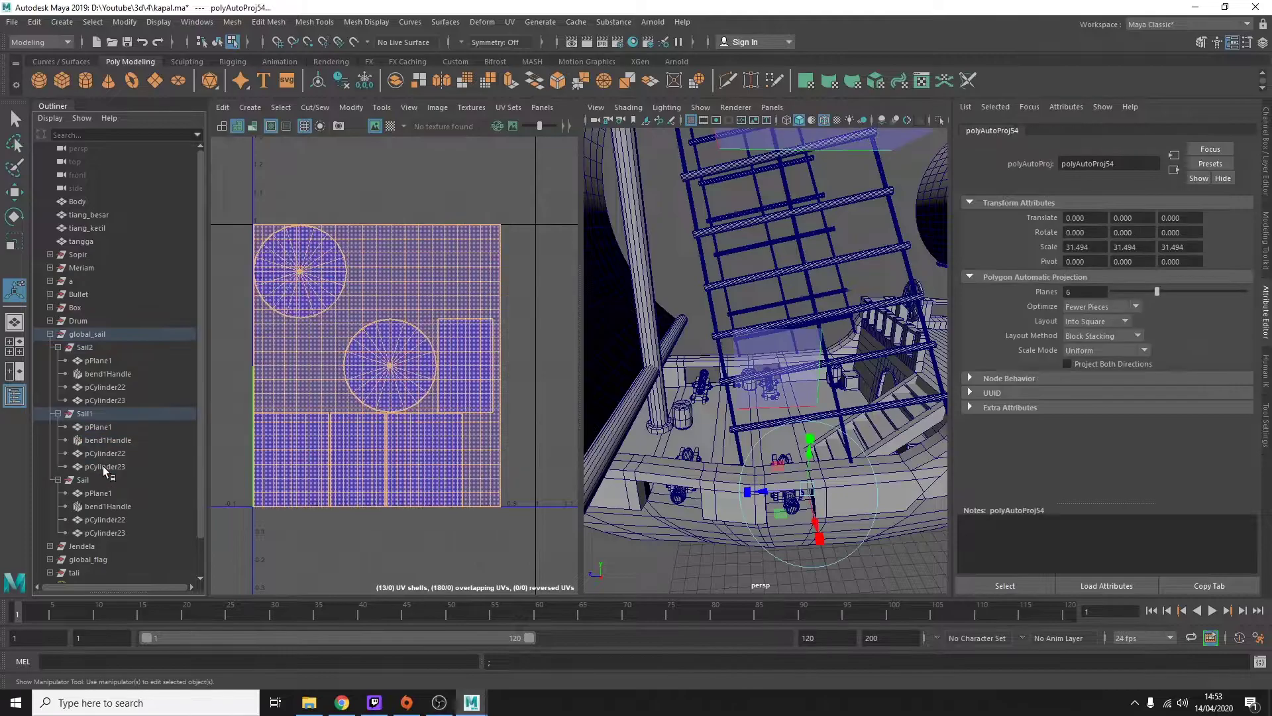
pyautogui.keyDown('ctrl'); pyautogui.click(104, 493); pyautogui.keyUp('ctrl')
pyautogui.press('g')
# Step: Give both flag pieces in global_flag automatic UV projections
pyautogui.click(50, 334)
pyautogui.click(49, 360)
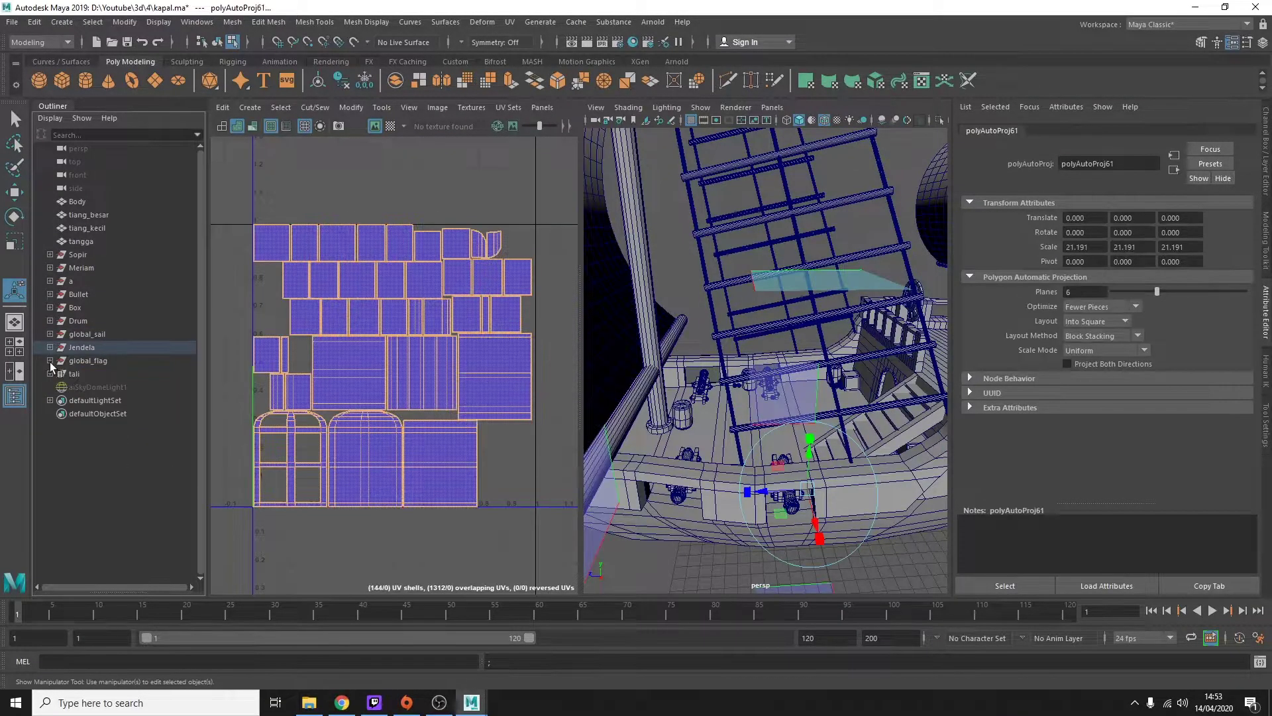
pyautogui.moveTo(98, 387); pyautogui.dragTo(105, 399)
pyautogui.press('g')
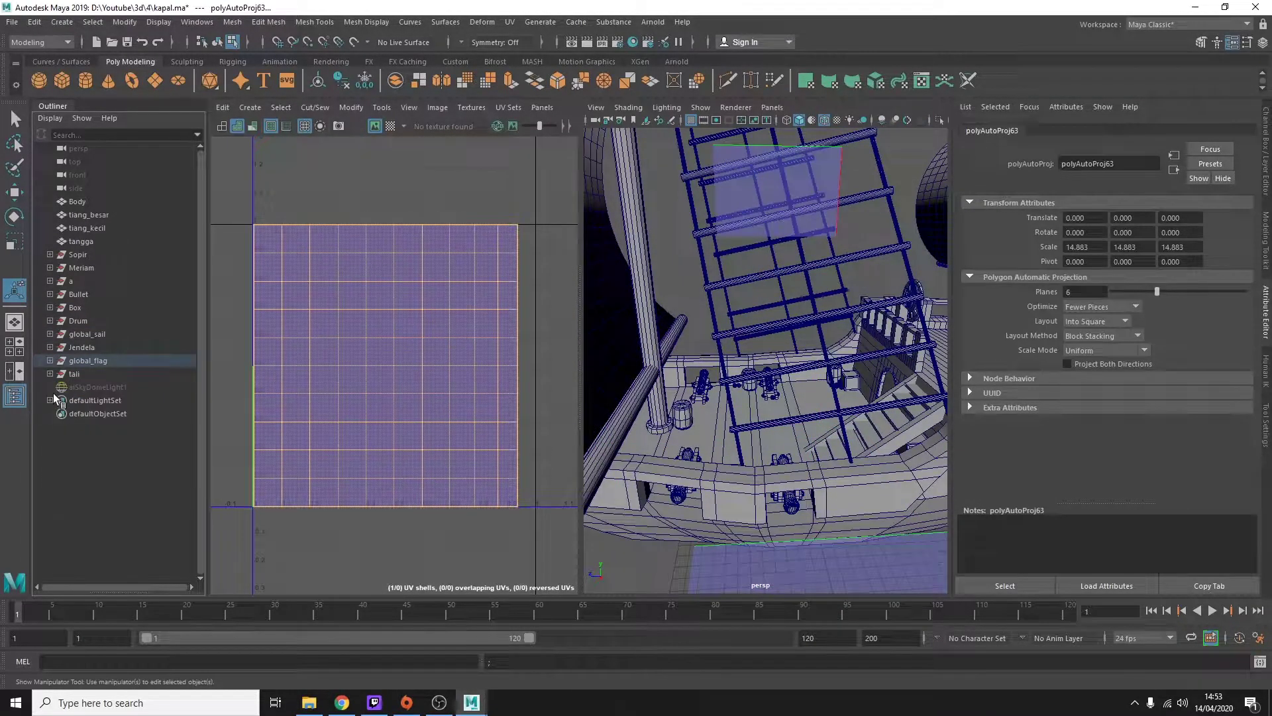
# Step: Apply automatic UV projection to the tali rope groups group3, group4 and group5
pyautogui.click(50, 373)
pyautogui.click(58, 387)
pyautogui.press('g')
pyautogui.click(66, 414)
pyautogui.click(65, 453)
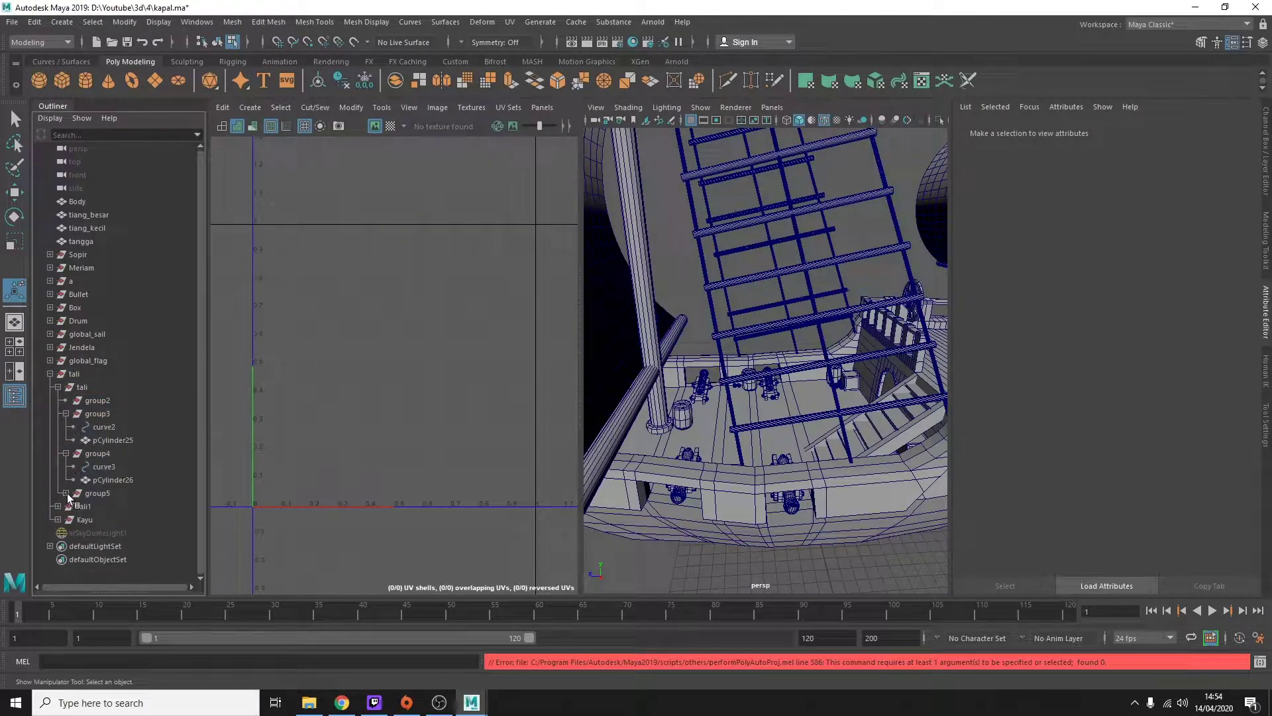
pyautogui.click(98, 413)
pyautogui.keyDown('ctrl'); pyautogui.click(98, 453); pyautogui.keyUp('ctrl')
pyautogui.keyDown('ctrl'); pyautogui.click(97, 493); pyautogui.keyUp('ctrl')
pyautogui.press('g')
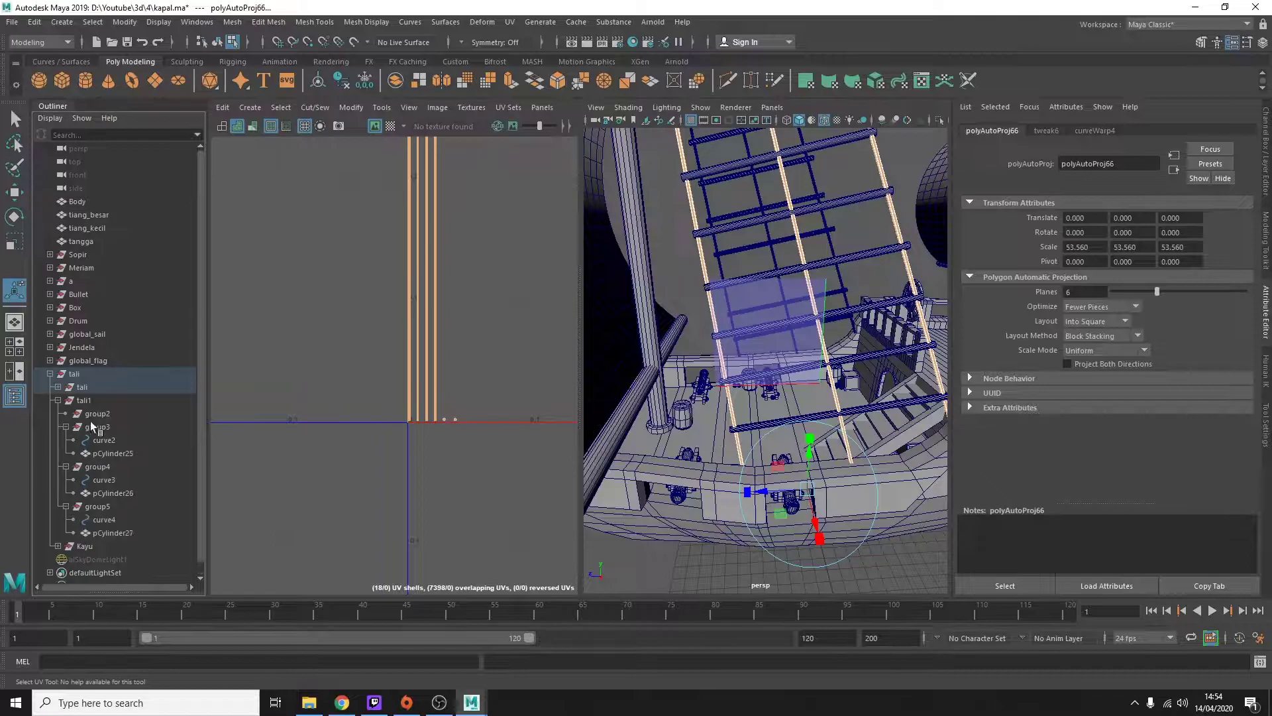
# Step: Project automatic UVs onto three rope cylinders and rungs pCylinder28 to pCylinder60
pyautogui.click(91, 416)
pyautogui.keyDown('shift'); pyautogui.click(115, 528); pyautogui.keyUp('shift')
pyautogui.press('g')
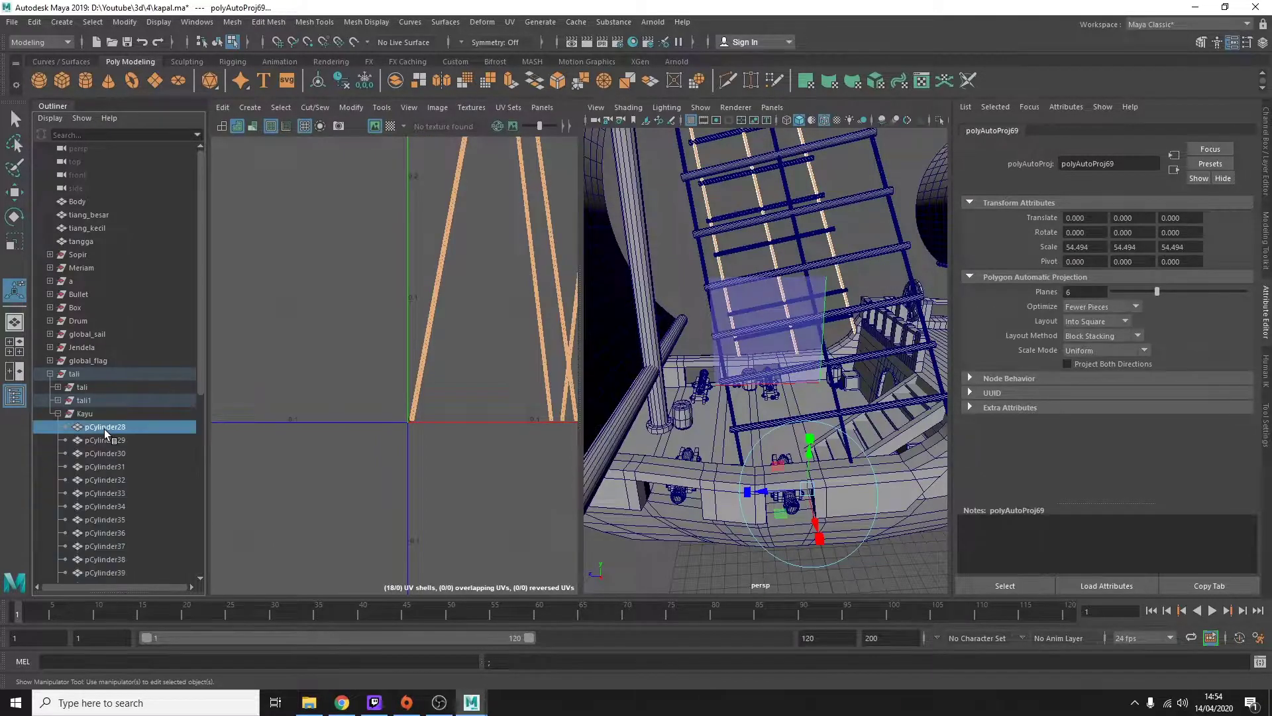
pyautogui.scroll(-8, 104, 429)
pyautogui.keyDown('shift'); pyautogui.click(106, 532); pyautogui.keyUp('shift')
pyautogui.press('g')
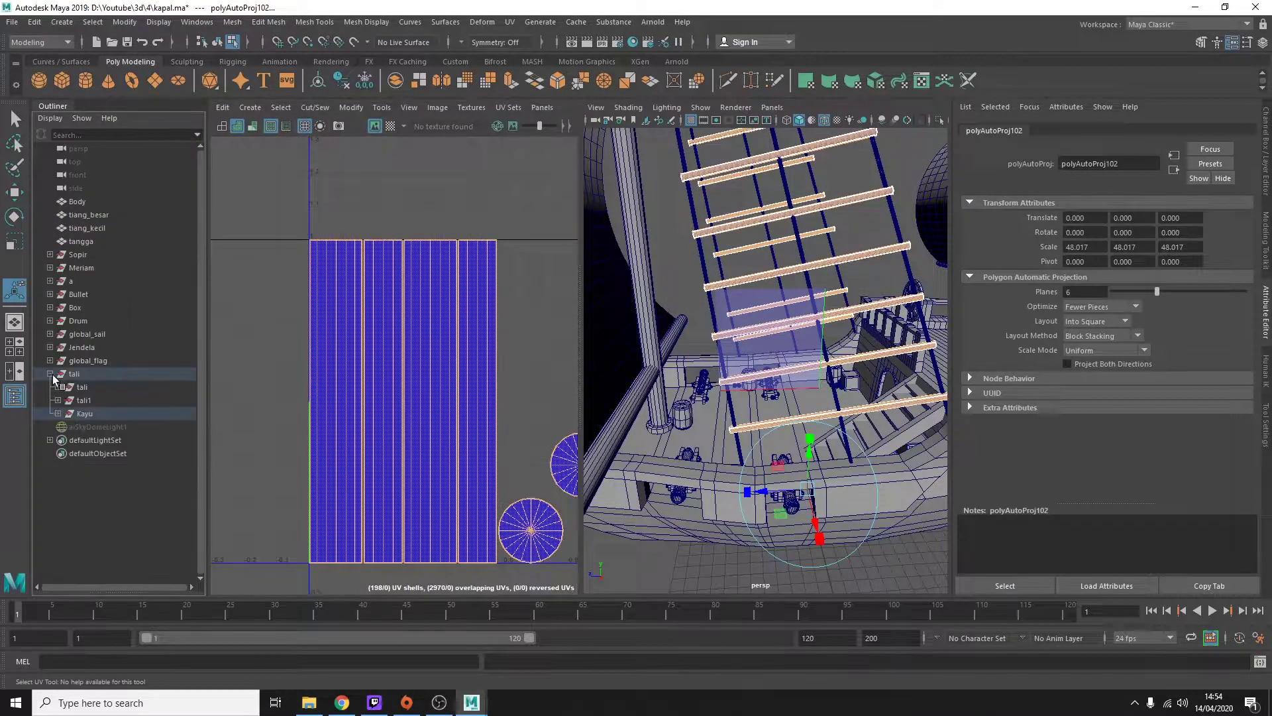
pyautogui.click(83, 216)
# Step: Return to a single perspective view and hide the global_sail group
pyautogui.press('space')
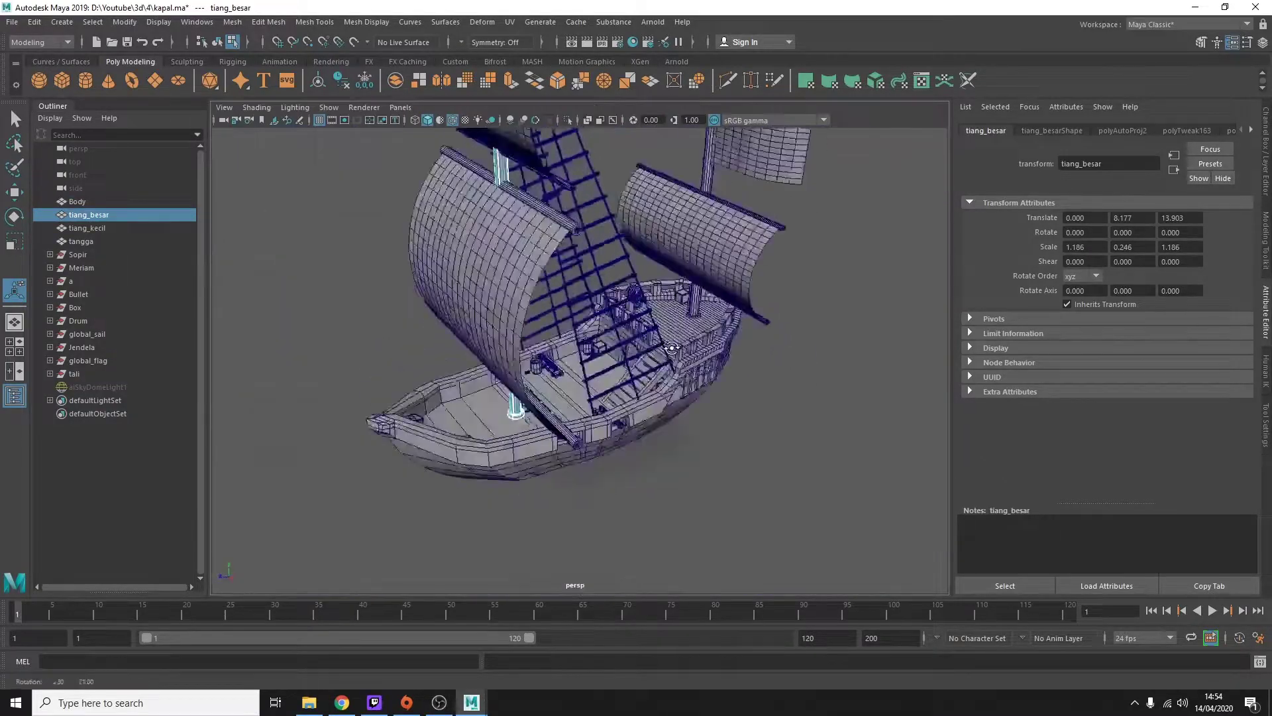
pyautogui.keyDown('alt'); pyautogui.moveTo(431, 265); pyautogui.dragTo(491, 261); pyautogui.keyUp('alt')
pyautogui.click(491, 261)
pyautogui.click(99, 338)
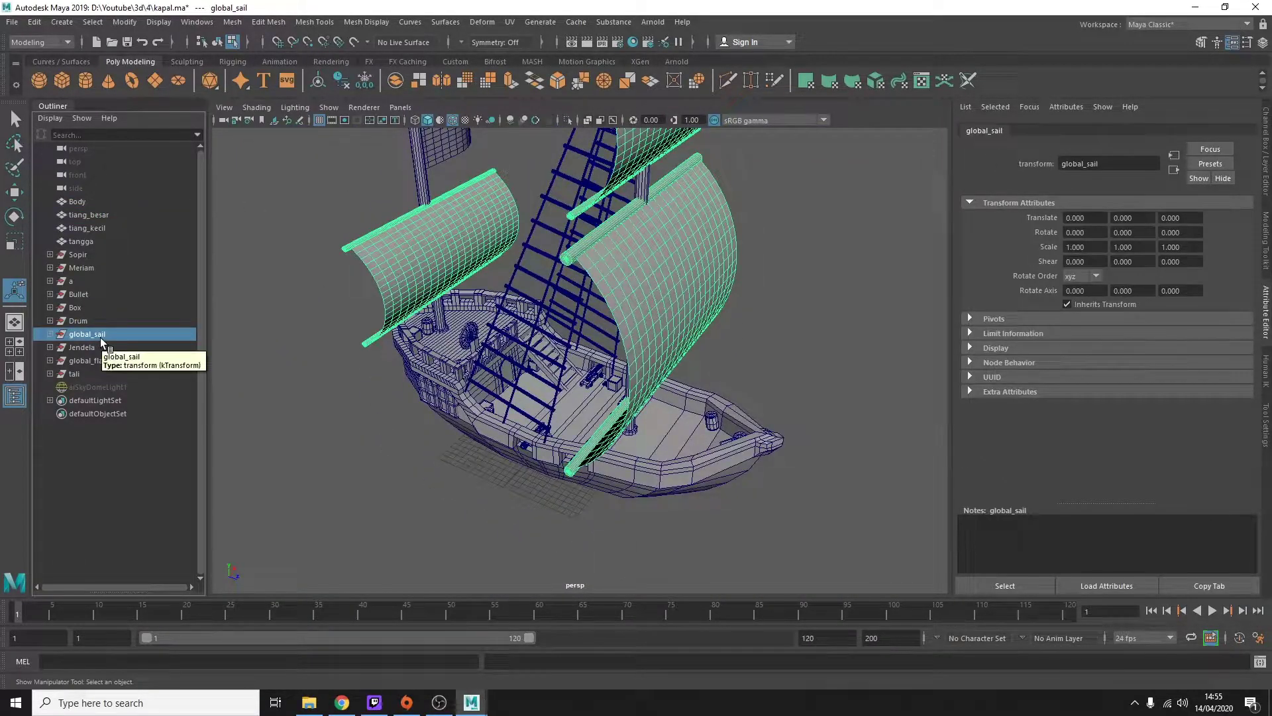
pyautogui.hotkey('ctrl', 'h')
# Step: Give the flags a new Lambert material and hide them, then hide the Jendela windows
pyautogui.keyDown('alt'); pyautogui.moveTo(530, 299); pyautogui.dragTo(682, 215); pyautogui.keyUp('alt')
pyautogui.moveTo(553, 252); pyautogui.dragTo(578, 451, button='right')
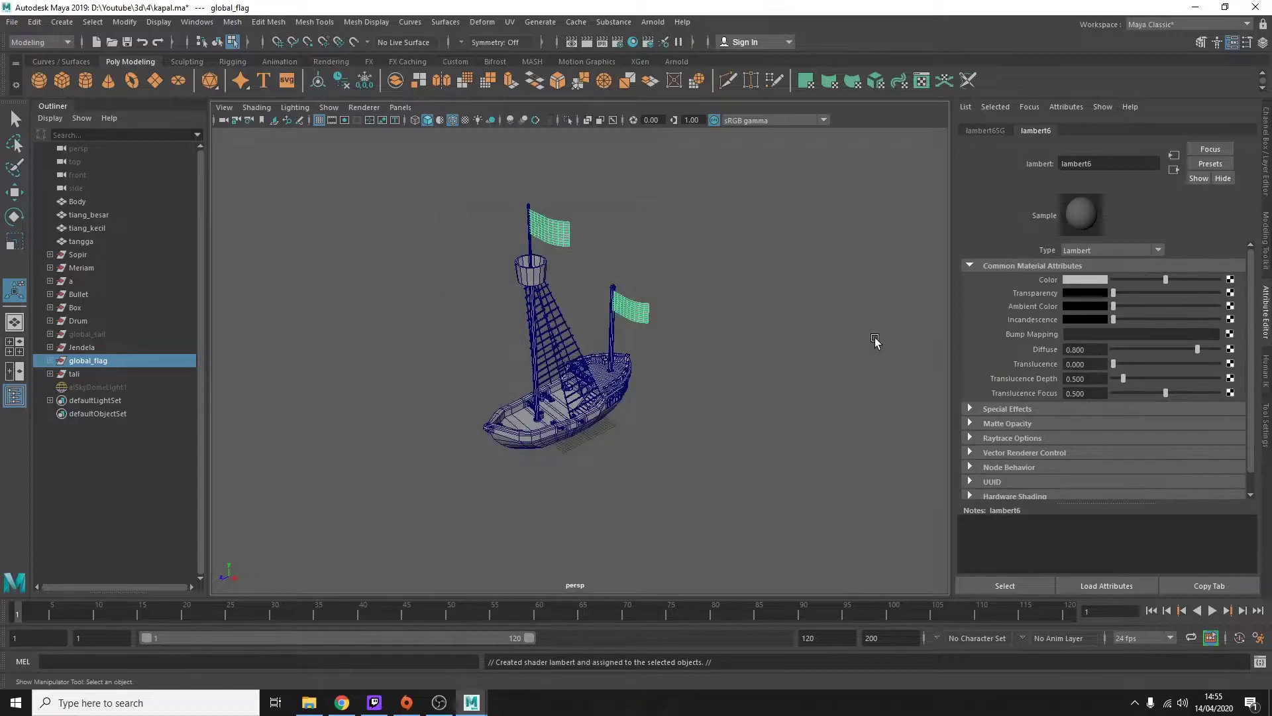
pyautogui.hotkey('ctrl', 'h')
pyautogui.click(82, 346)
pyautogui.keyDown('alt'); pyautogui.moveTo(464, 332); pyautogui.dragTo(596, 318); pyautogui.keyUp('alt')
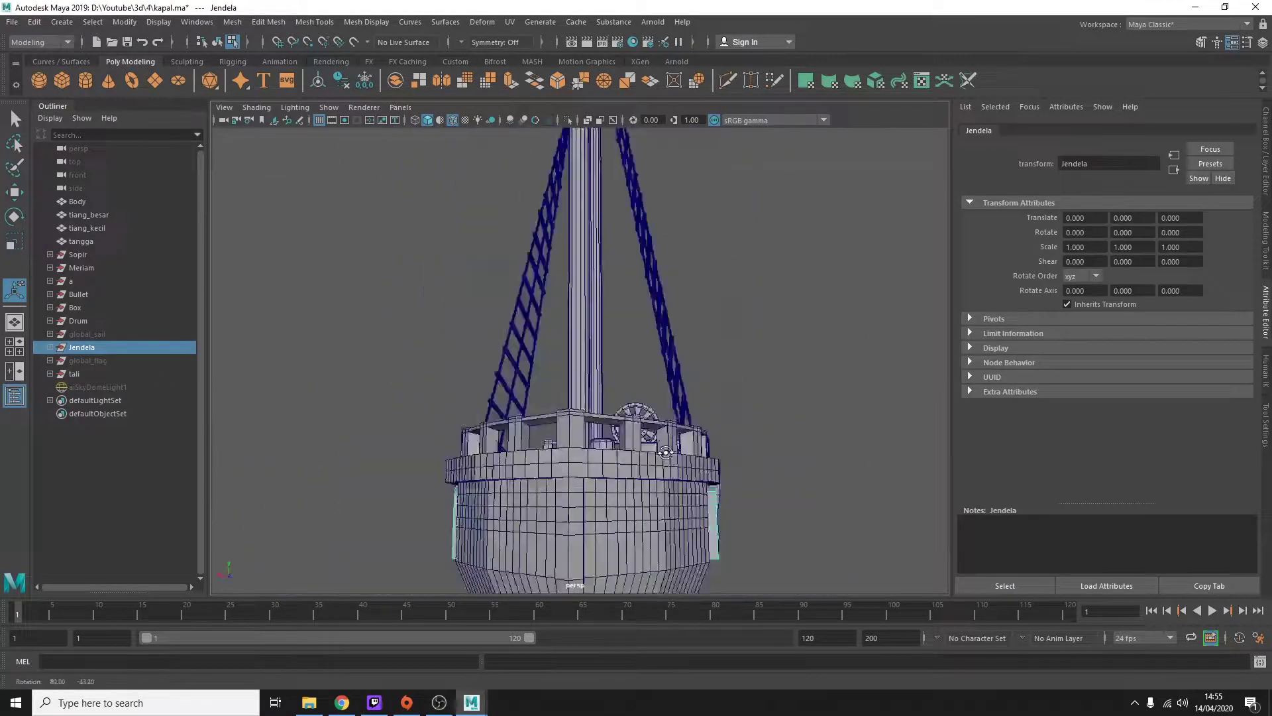
pyautogui.moveTo(689, 337); pyautogui.dragTo(683, 659, button='right')
pyautogui.hotkey('ctrl', 'h')
# Step: Select both tali rope groups and assign them a new Lambert material
pyautogui.click(73, 373)
pyautogui.keyDown('alt'); pyautogui.moveTo(530, 331); pyautogui.dragTo(629, 298); pyautogui.keyUp('alt')
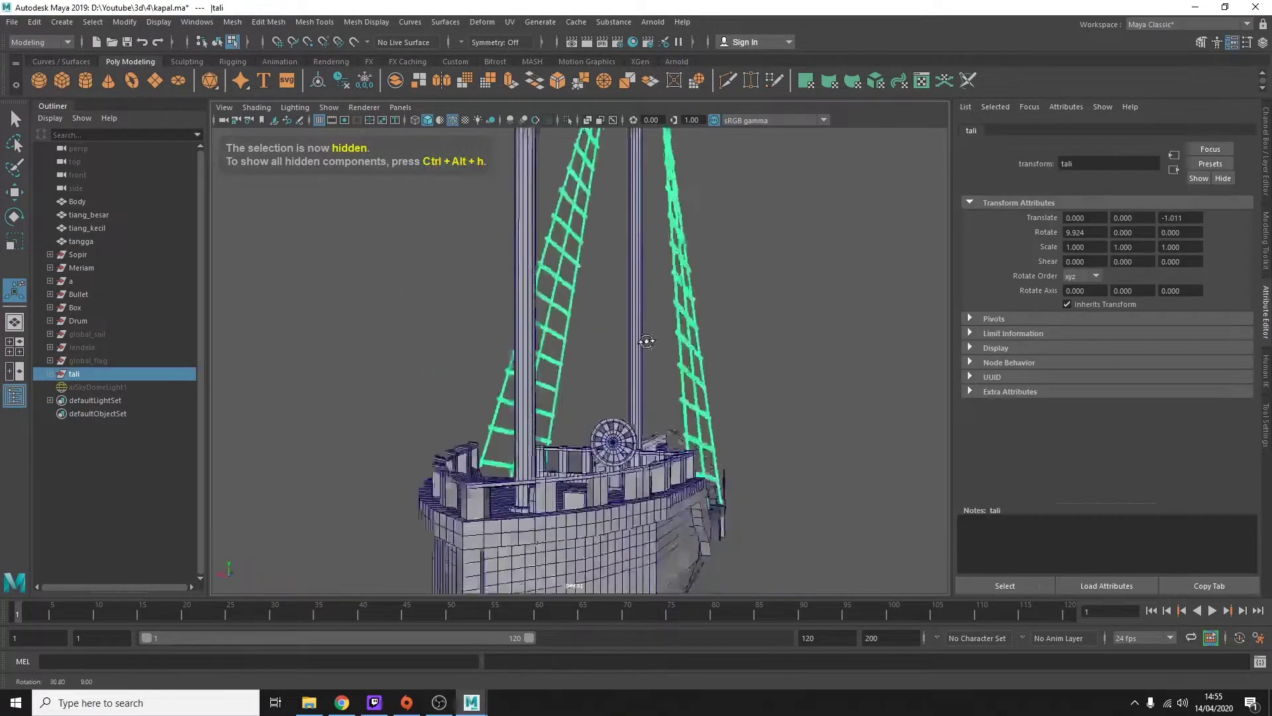
pyautogui.click(82, 386)
pyautogui.keyDown('shift'); pyautogui.click(84, 399); pyautogui.keyUp('shift')
pyautogui.keyDown('alt'); pyautogui.moveTo(530, 331); pyautogui.dragTo(787, 357); pyautogui.keyUp('alt')
pyautogui.moveTo(497, 285); pyautogui.dragTo(498, 659, button='right')
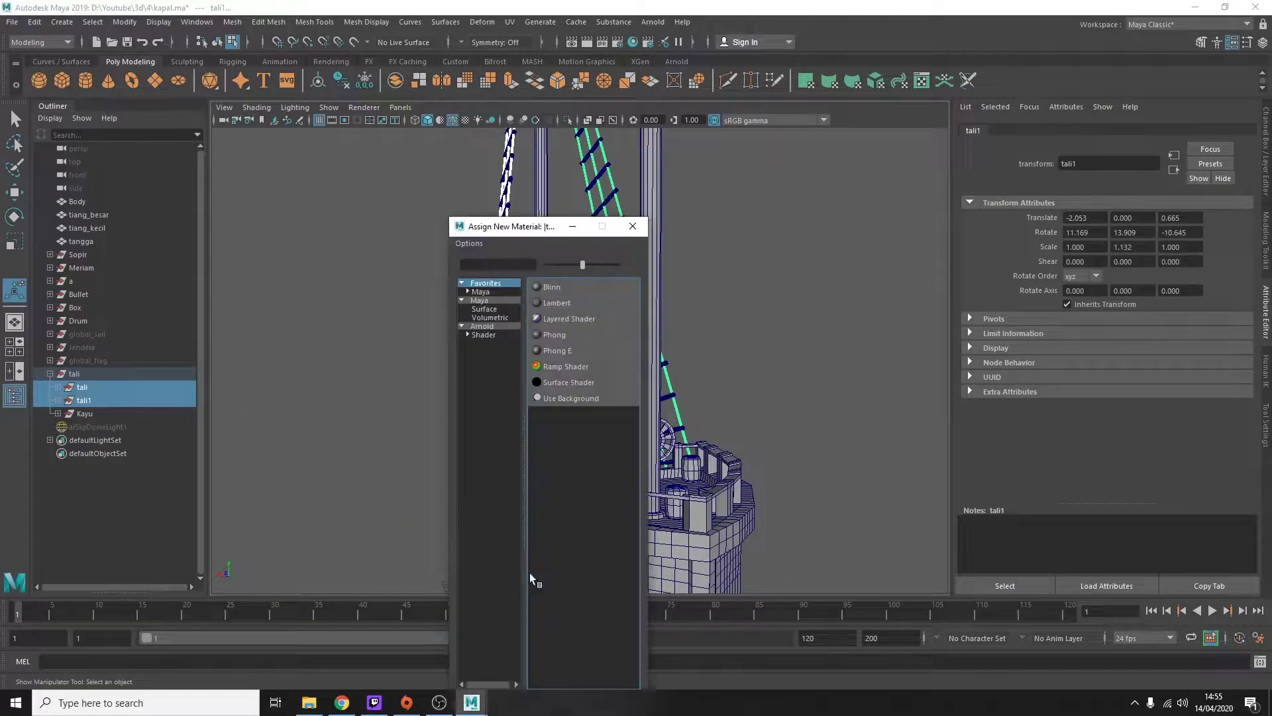
pyautogui.click(568, 305)
# Step: Undo a stray pCylinder25 selection and reassign a new Lambert to the tali ropes
pyautogui.keyDown('alt'); pyautogui.moveTo(568, 305); pyautogui.dragTo(510, 368); pyautogui.keyUp('alt')
pyautogui.click(508, 369)
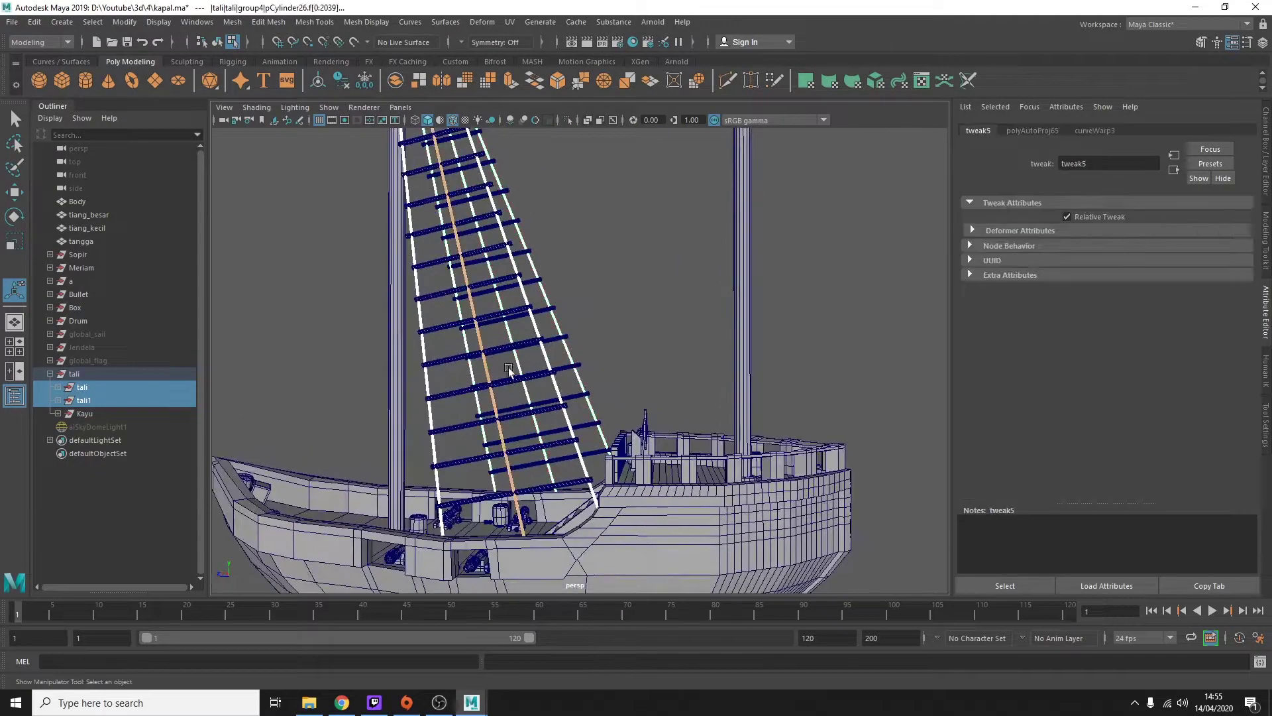
pyautogui.click(59, 386)
pyautogui.click(110, 440)
pyautogui.hotkey('ctrl', 'z')
pyautogui.hotkey('ctrl', 'z')
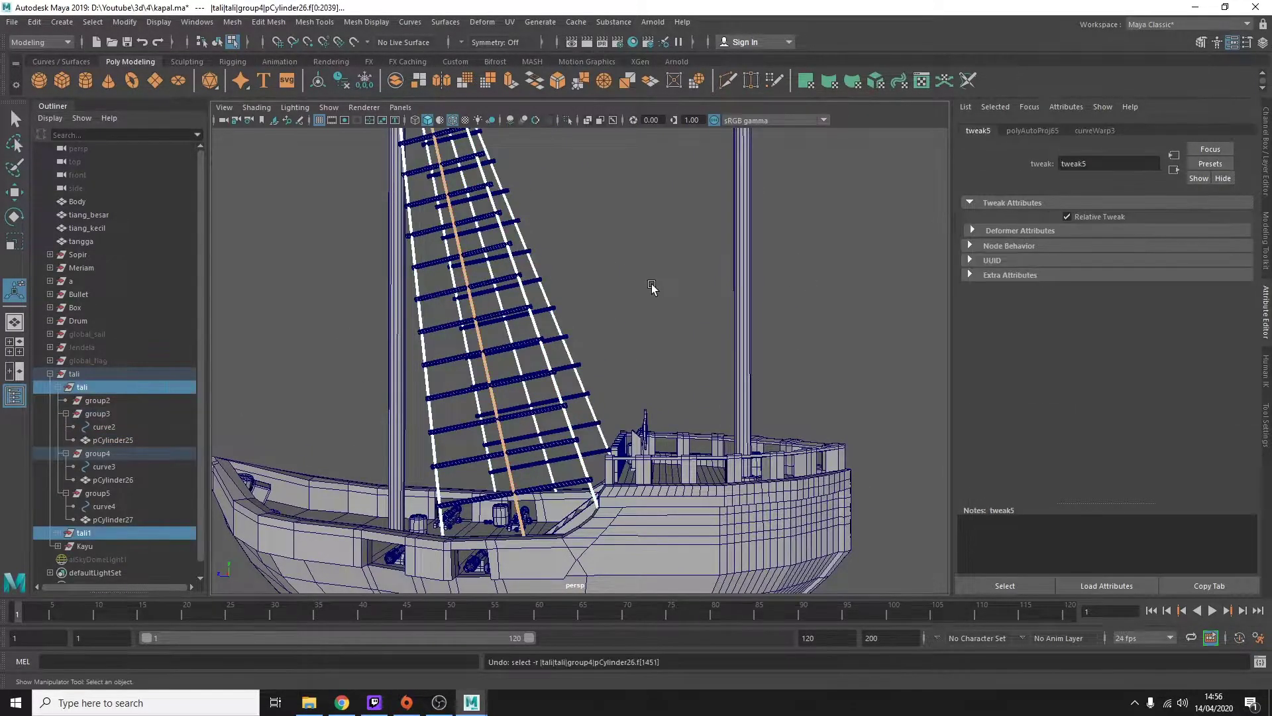
pyautogui.hotkey('ctrl', 'z')
pyautogui.hotkey('ctrl', 'z')
pyautogui.hotkey('ctrl', 'z')
pyautogui.hotkey('ctrl', 'z')
pyautogui.rightClick(570, 306)
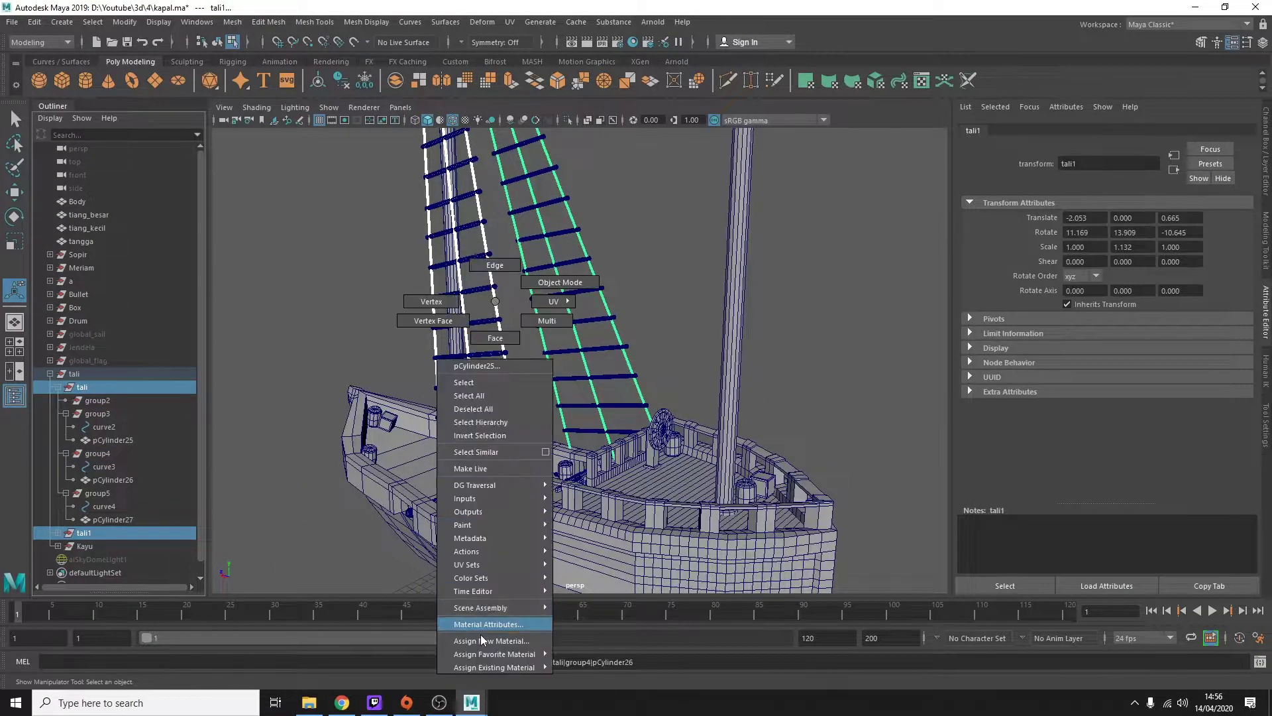
pyautogui.click(480, 635)
# Step: Assign the Kayu rungs group a new Lambert material and adjust its colour
pyautogui.click(70, 412)
pyautogui.rightClick(471, 329)
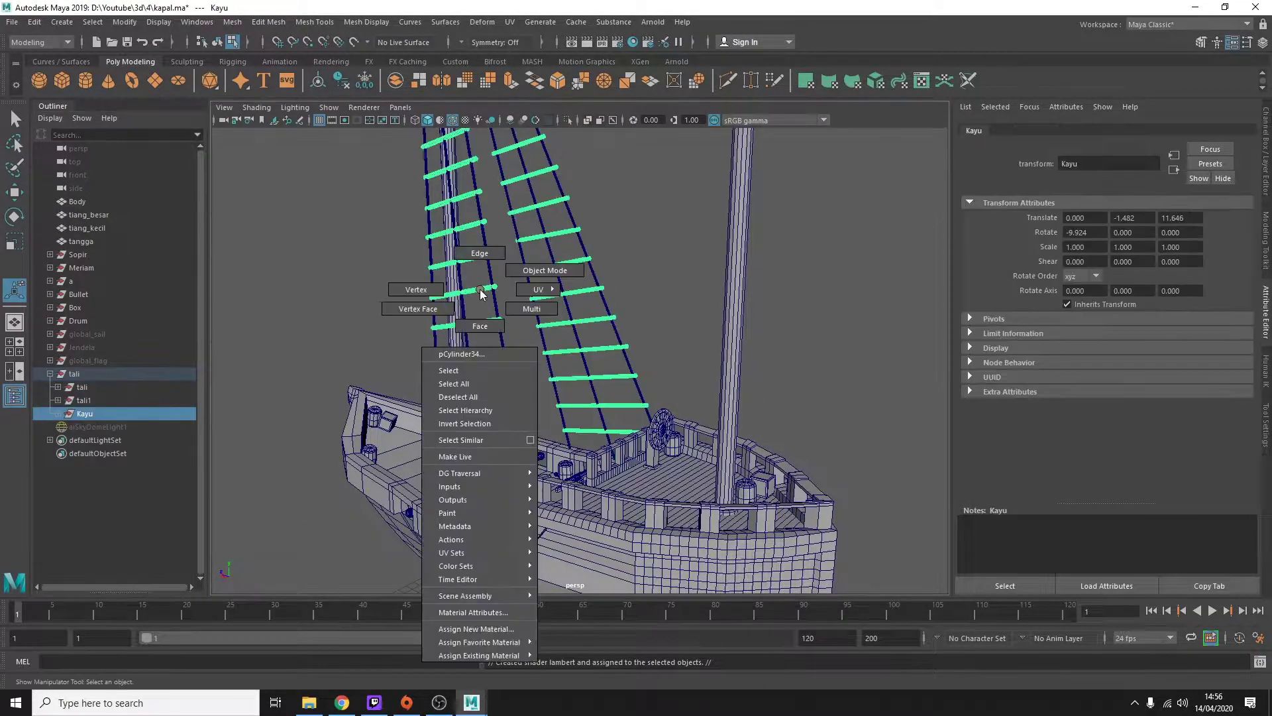
pyautogui.click(480, 631)
pyautogui.click(524, 331)
pyautogui.click(1070, 279)
pyautogui.click(84, 413)
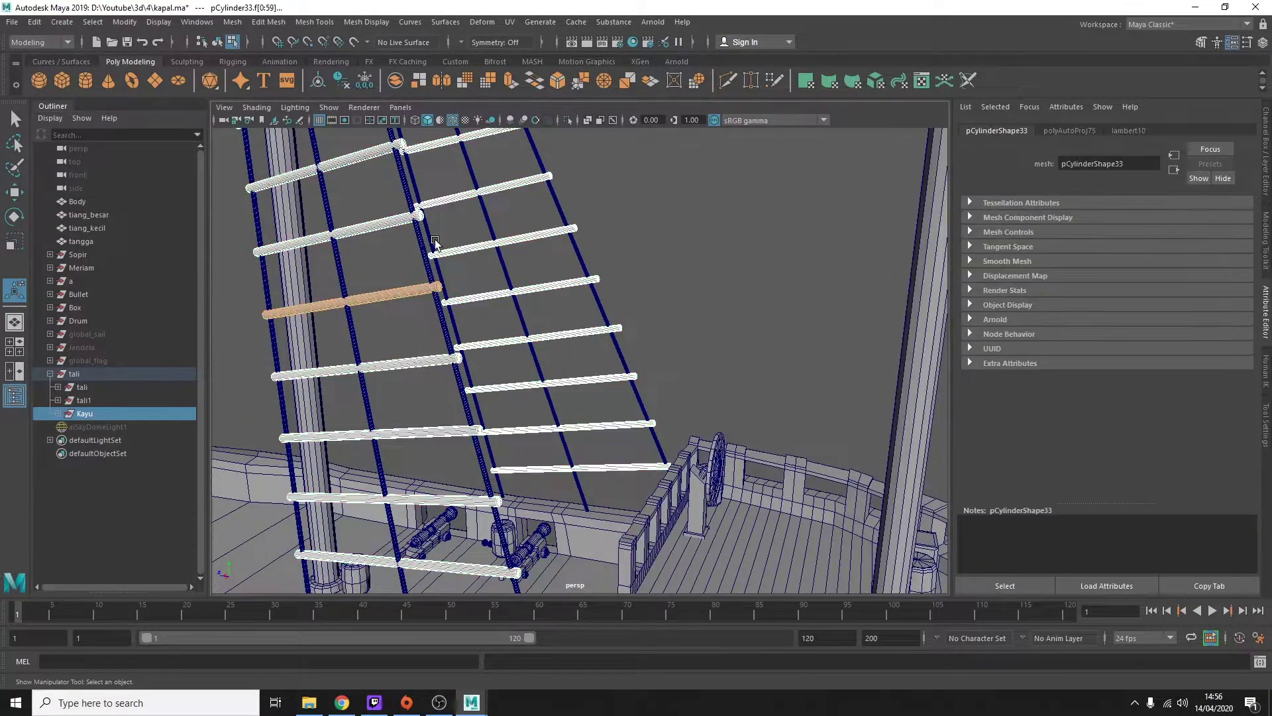
# Step: Hide the vertical rope pCylinder25 and the whole tali rope group
pyautogui.click(457, 371)
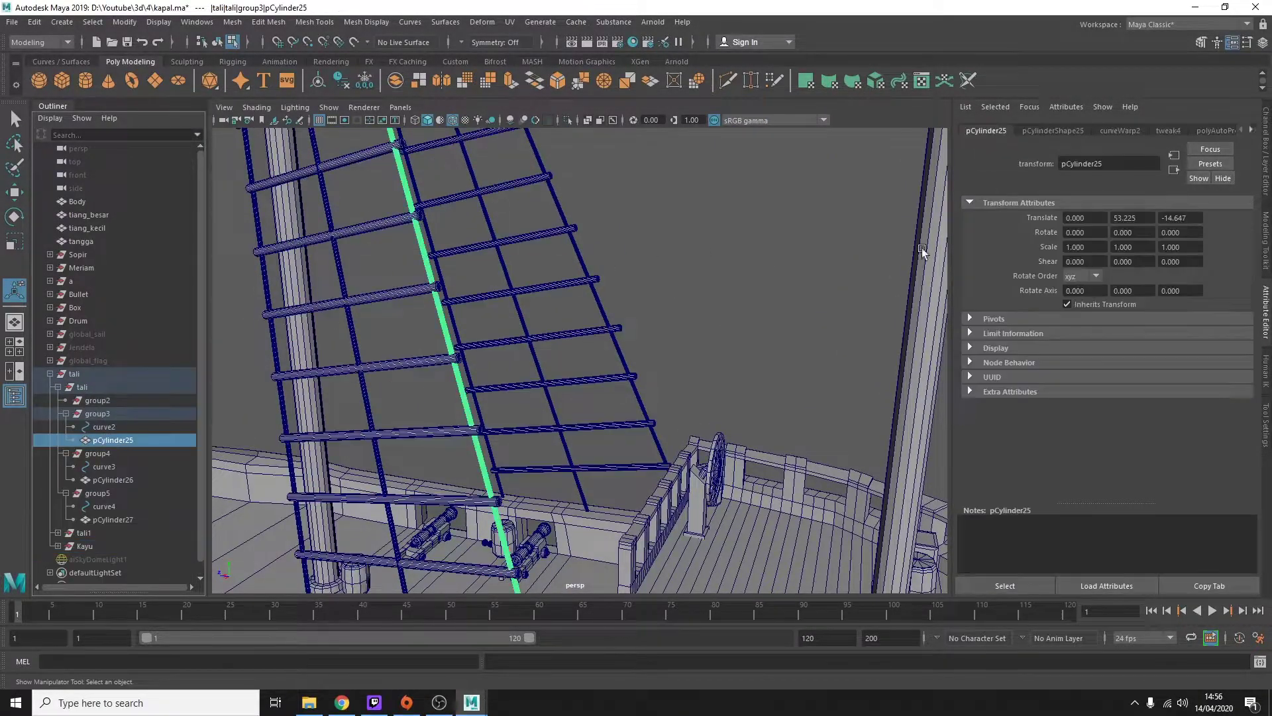
pyautogui.click(51, 374)
pyautogui.click(76, 373)
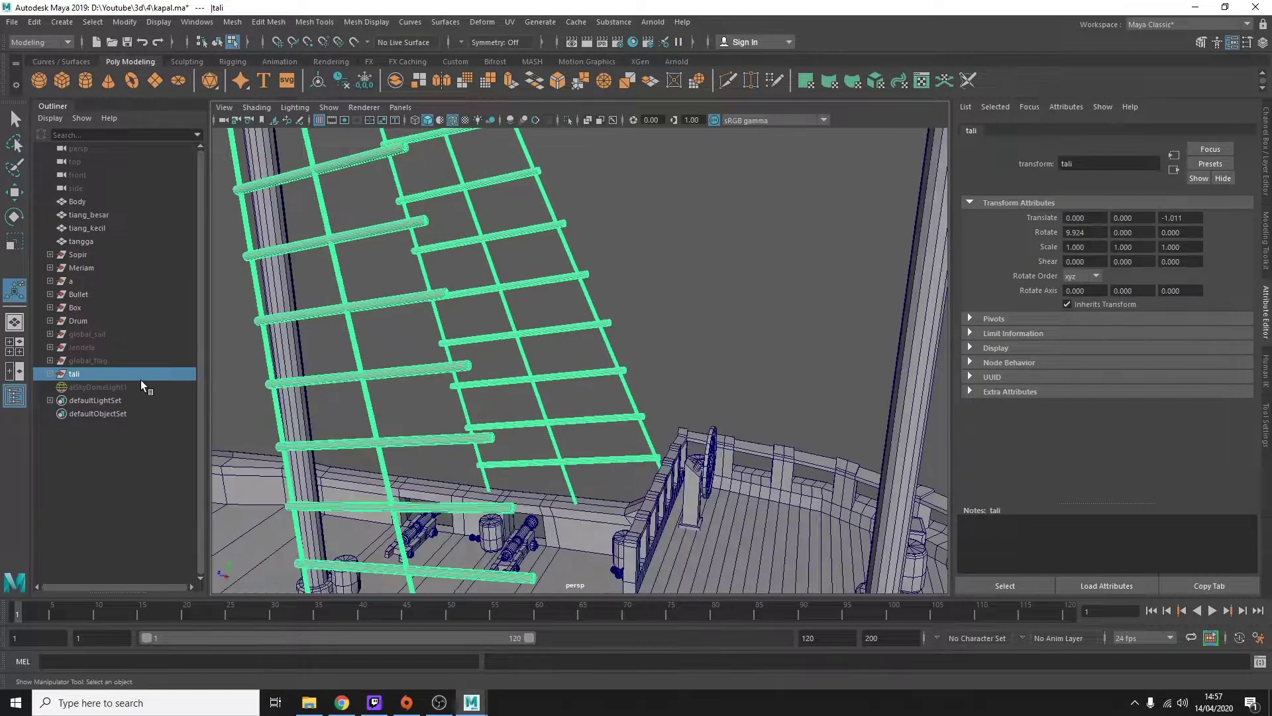
pyautogui.hotkey('ctrl', 'z')
pyautogui.hotkey('ctrl', 'h')
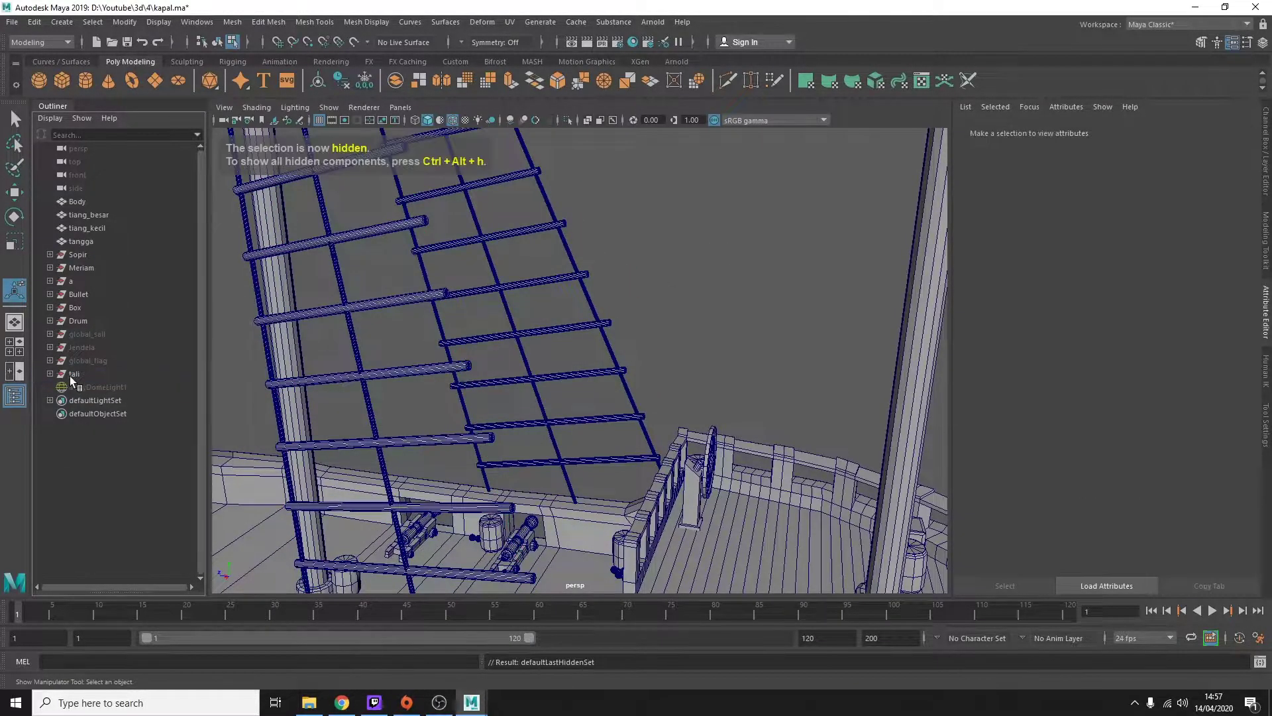
pyautogui.click(77, 373)
pyautogui.click(108, 440)
pyautogui.click(50, 374)
pyautogui.click(77, 373)
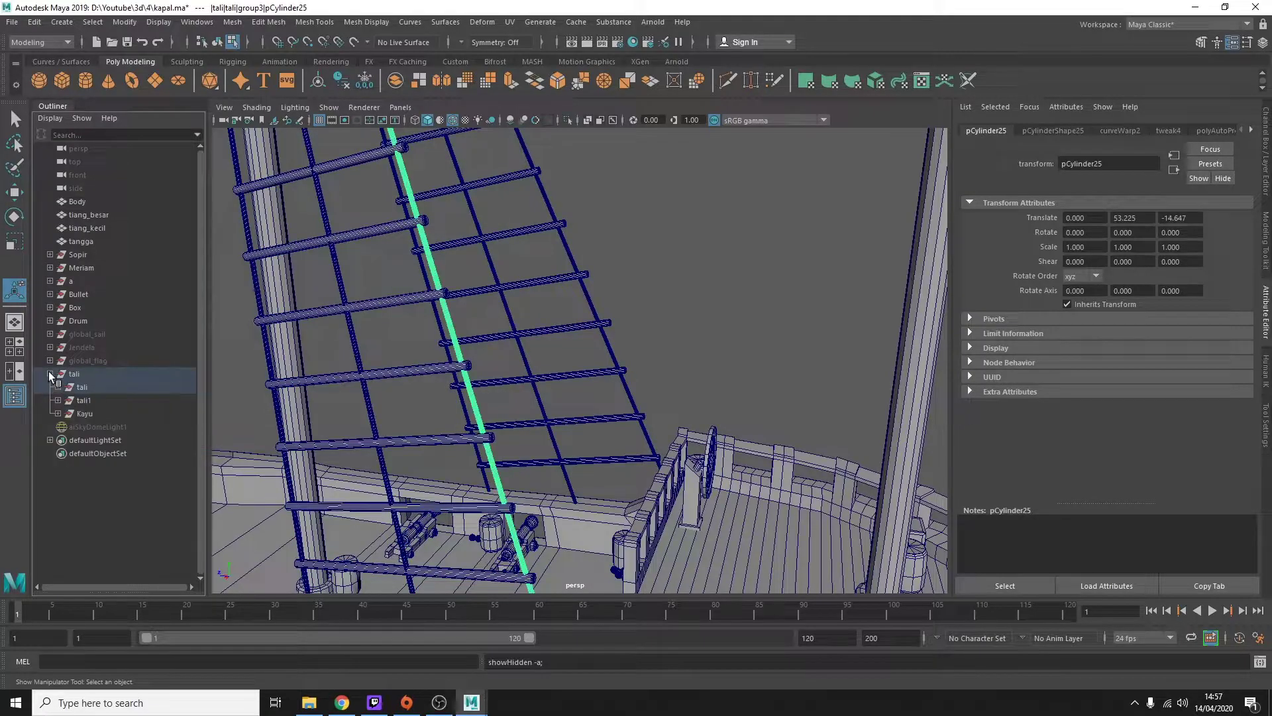
pyautogui.hotkey('ctrl', 'h')
# Step: Give the Drum barrels a new Lambert material and hide them
pyautogui.click(78, 321)
pyautogui.moveTo(464, 420)
pyautogui.keyDown('alt'); pyautogui.mouseDown()
pyautogui.moveTo(726, 364)
pyautogui.moveTo(682, 358)
pyautogui.mouseUp(); pyautogui.keyUp('alt')
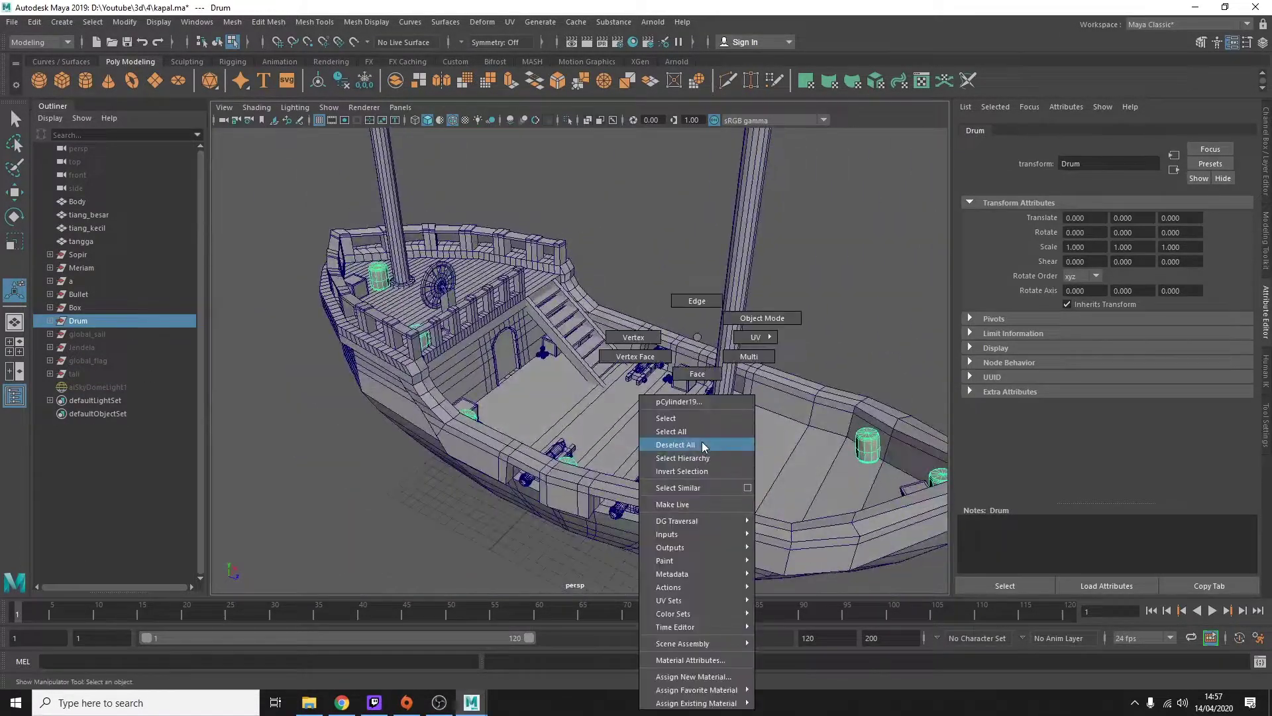
pyautogui.moveTo(683, 358); pyautogui.dragTo(663, 446, button='right')
pyautogui.click(545, 302)
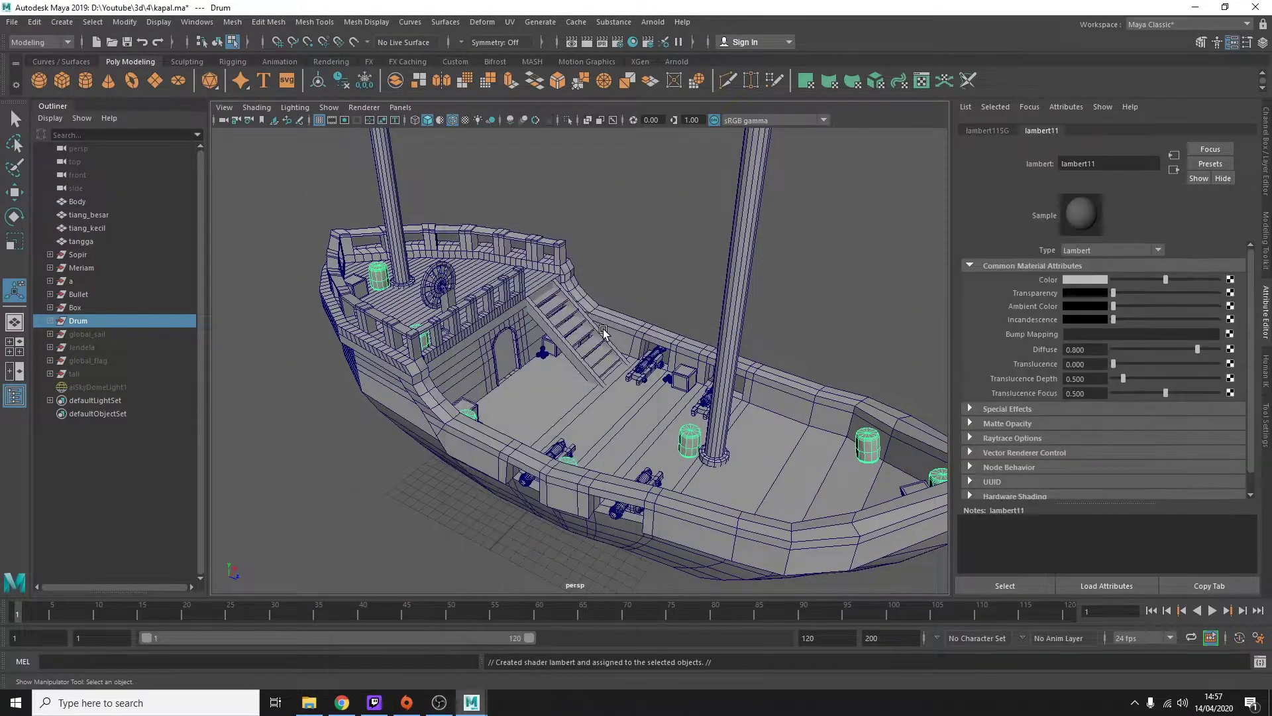
pyautogui.hotkey('ctrl', 'h')
# Step: Hide the boxes, then give the Bullet group a new Lambert and hide it
pyautogui.click(75, 307)
pyautogui.moveTo(689, 373); pyautogui.dragTo(666, 682, button='right')
pyautogui.click(571, 300)
pyautogui.hotkey('ctrl', 'h')
pyautogui.click(78, 294)
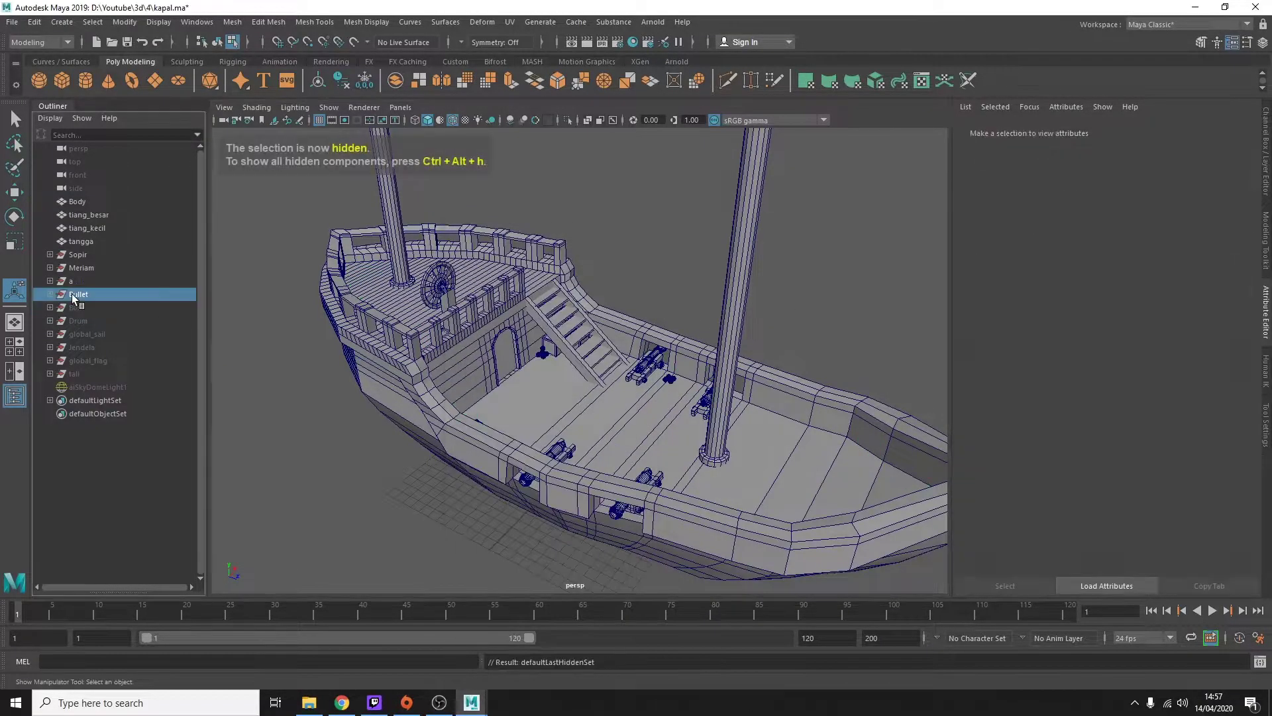
pyautogui.moveTo(669, 379); pyautogui.dragTo(666, 682, button='right')
pyautogui.click(571, 299)
pyautogui.hotkey('ctrl', 'h')
# Step: Select the tangga ladder and orbit around it to a higher ship view
pyautogui.keyDown('alt'); pyautogui.moveTo(423, 341); pyautogui.dragTo(432, 320); pyautogui.keyUp('alt')
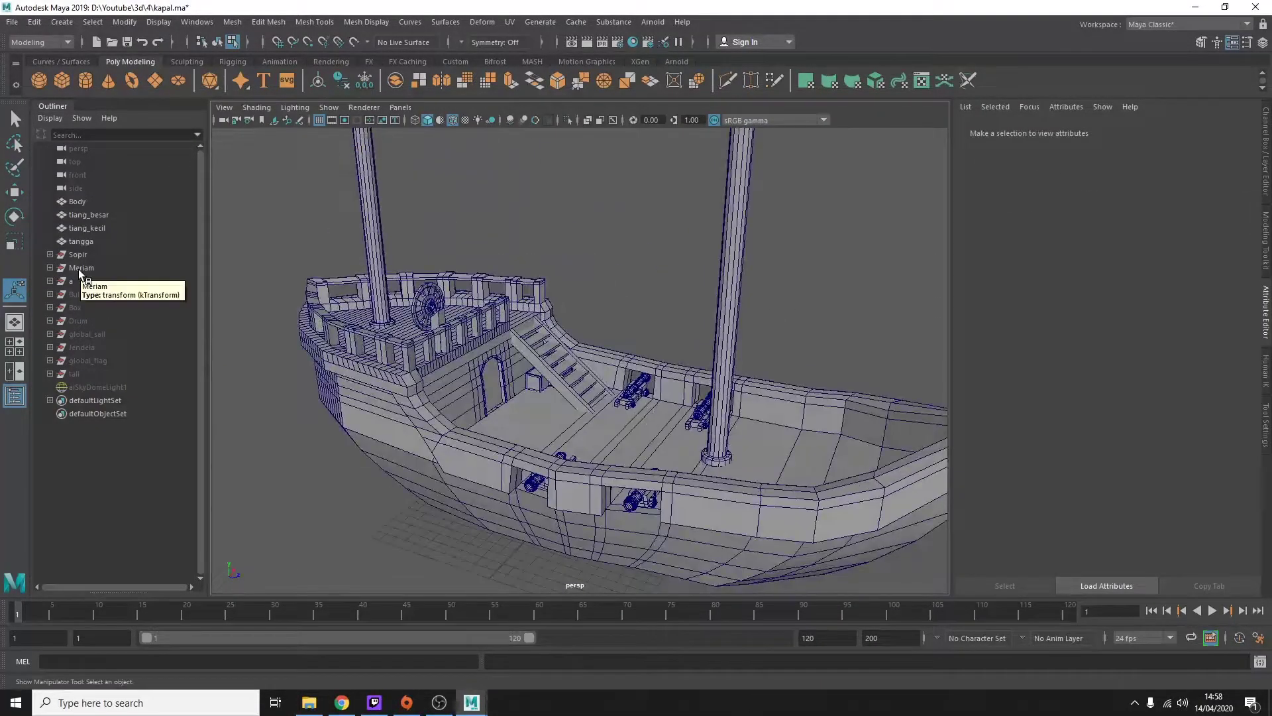
pyautogui.click(78, 243)
pyautogui.keyDown('alt'); pyautogui.moveTo(424, 372); pyautogui.dragTo(467, 409); pyautogui.keyUp('alt')
pyautogui.moveTo(467, 410); pyautogui.dragTo(487, 414, button='right')
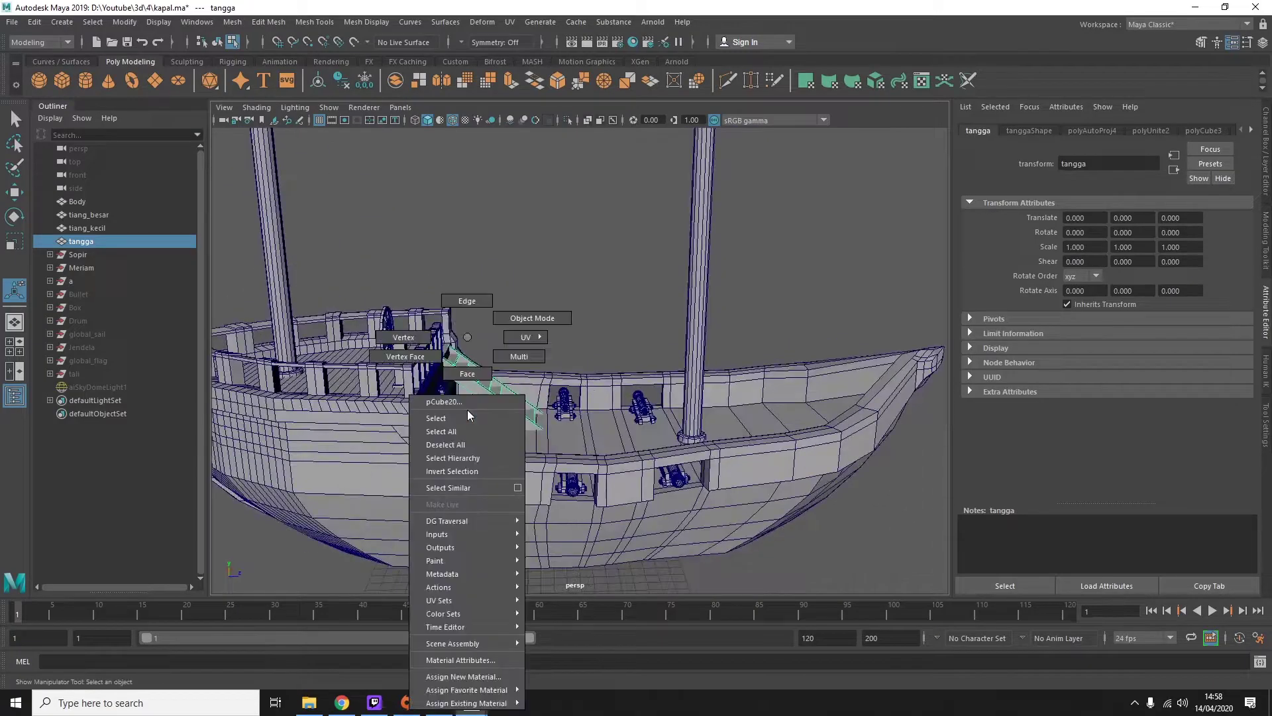
pyautogui.keyDown('alt'); pyautogui.moveTo(487, 415); pyautogui.dragTo(419, 384); pyautogui.keyUp('alt')
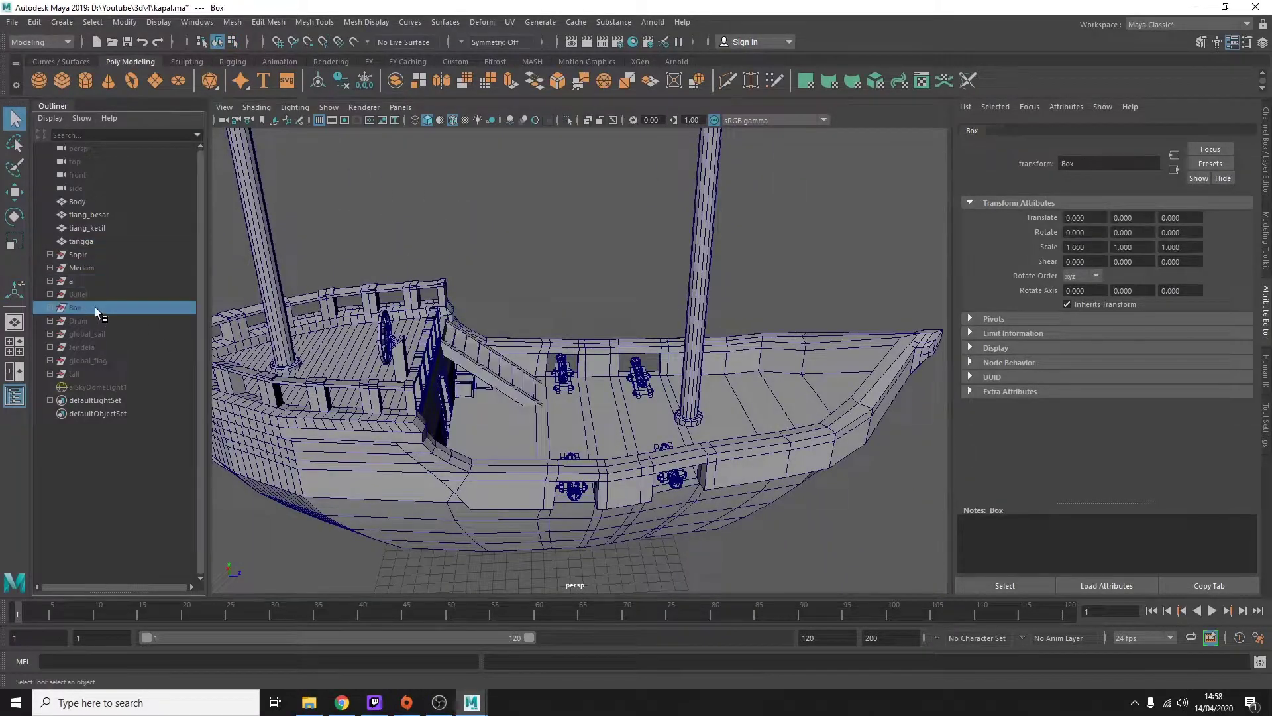
# Step: Unhide the boxes and move cubes pCube20–22 into the Box group
pyautogui.hotkey('shift', 'h')
pyautogui.click(454, 368)
pyautogui.scroll(5, 471, 386)
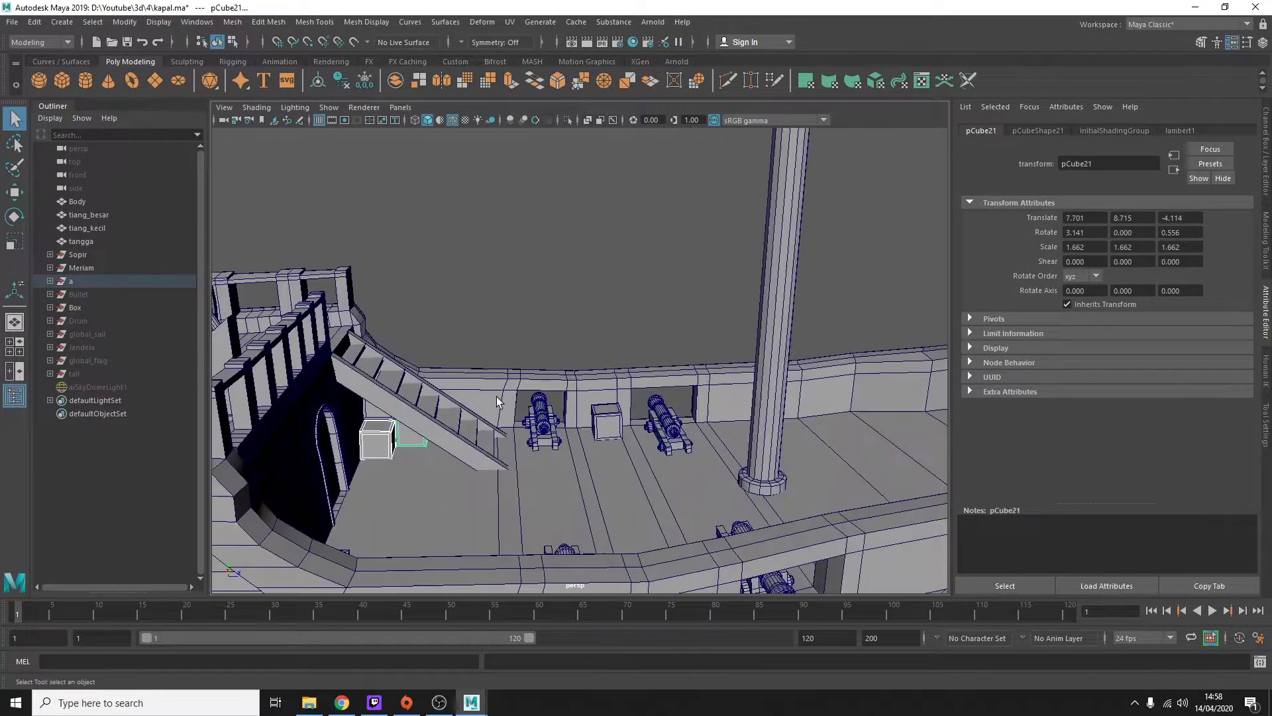
pyautogui.click(354, 478)
pyautogui.moveTo(90, 422); pyautogui.dragTo(92, 465, button='middle')
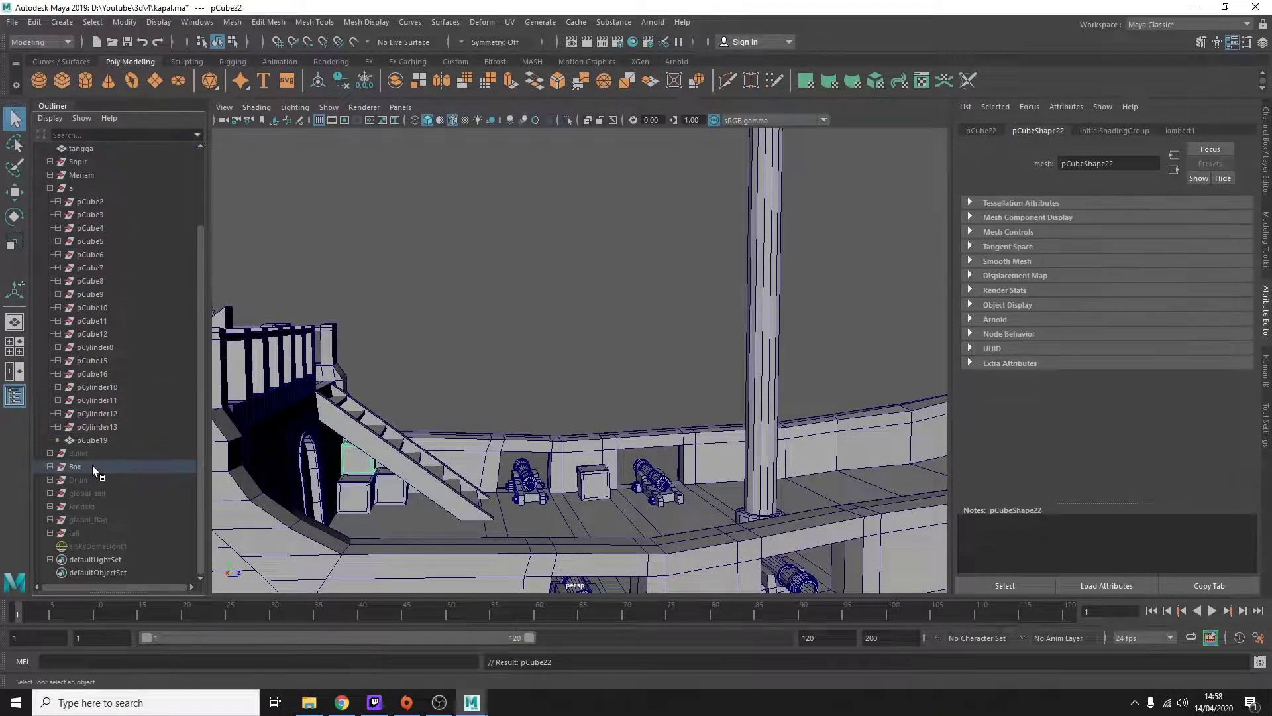
pyautogui.keyDown('alt'); pyautogui.moveTo(373, 490); pyautogui.dragTo(678, 469); pyautogui.keyUp('alt')
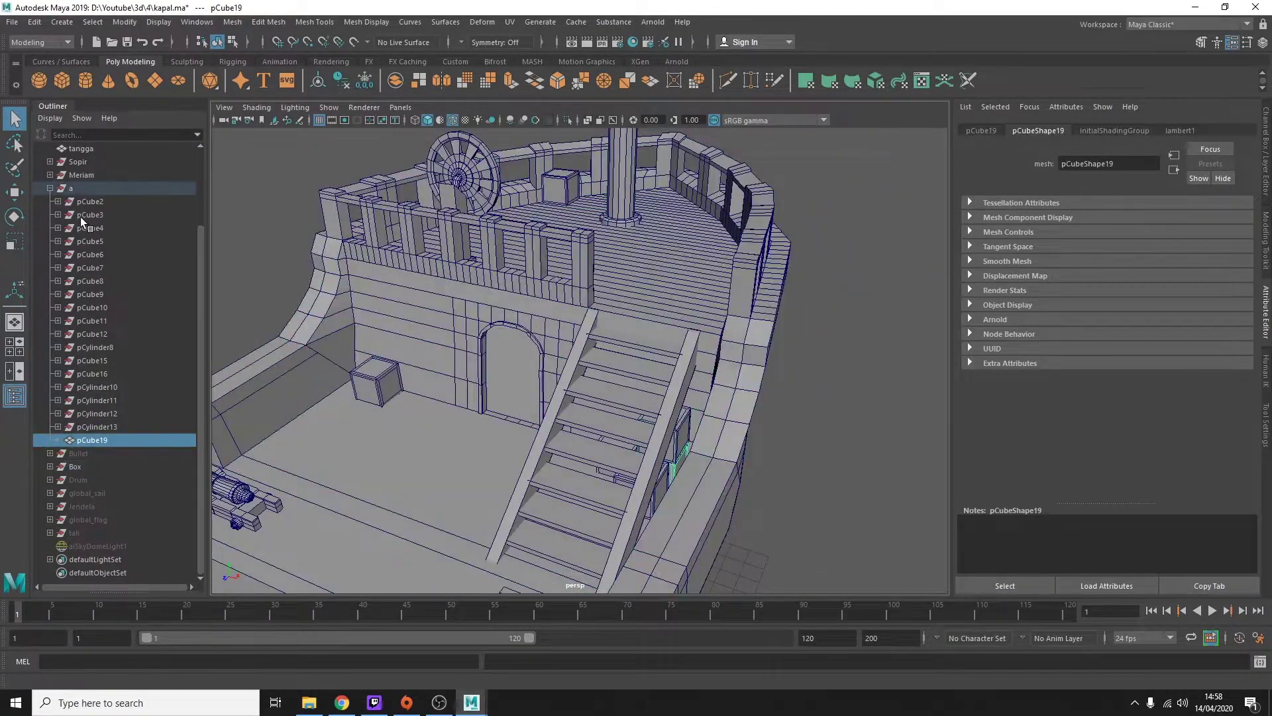
# Step: Assign the Box group a new Lambert material and hide the crates
pyautogui.click(101, 469)
pyautogui.click(49, 188)
pyautogui.keyDown('alt'); pyautogui.moveTo(464, 332); pyautogui.dragTo(619, 337); pyautogui.keyUp('alt')
pyautogui.moveTo(564, 371); pyautogui.dragTo(656, 577, button='right')
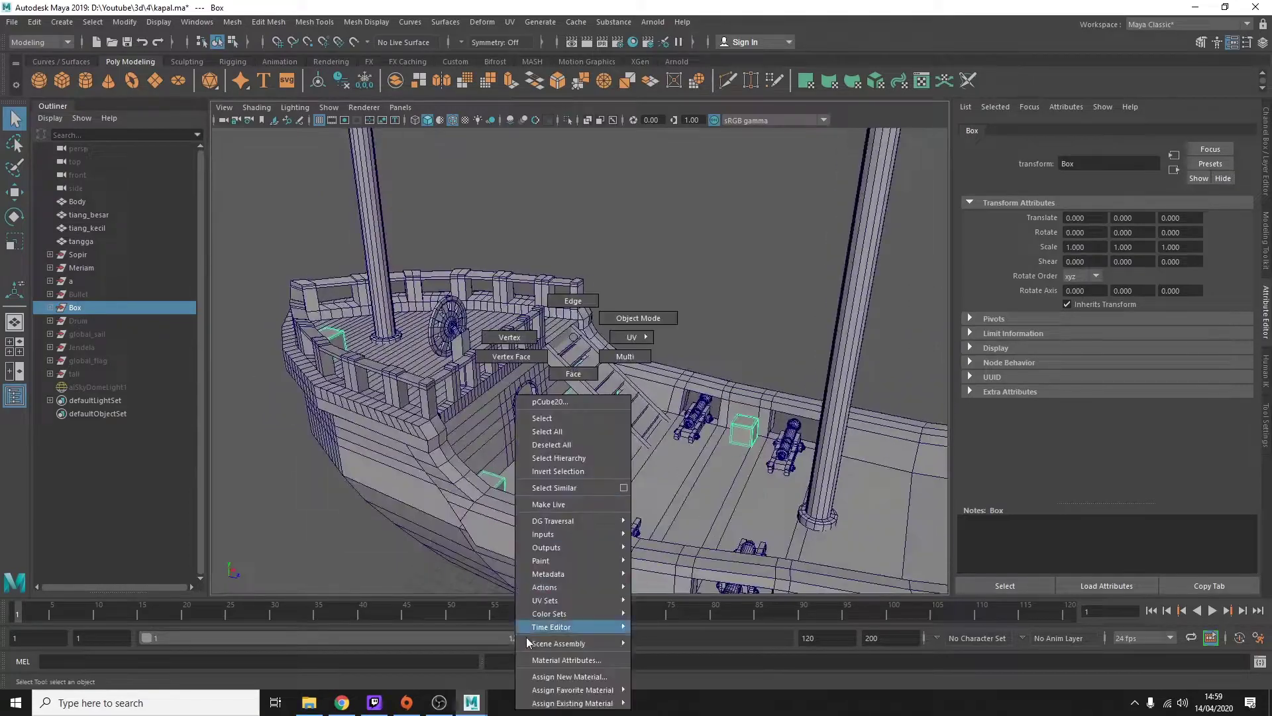
pyautogui.click(496, 486)
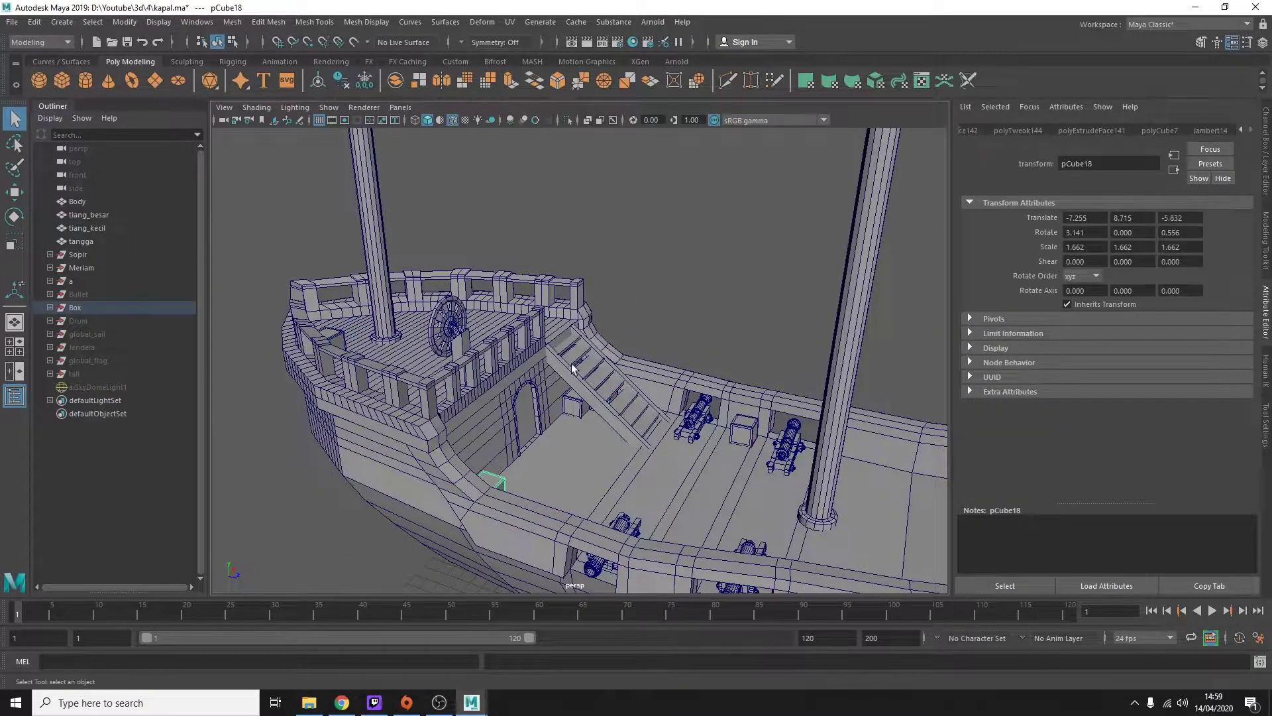
pyautogui.hotkey('ctrl', 'h')
# Step: Give the Sopir steering wheel parts new Lambert materials and hide the group
pyautogui.click(80, 266)
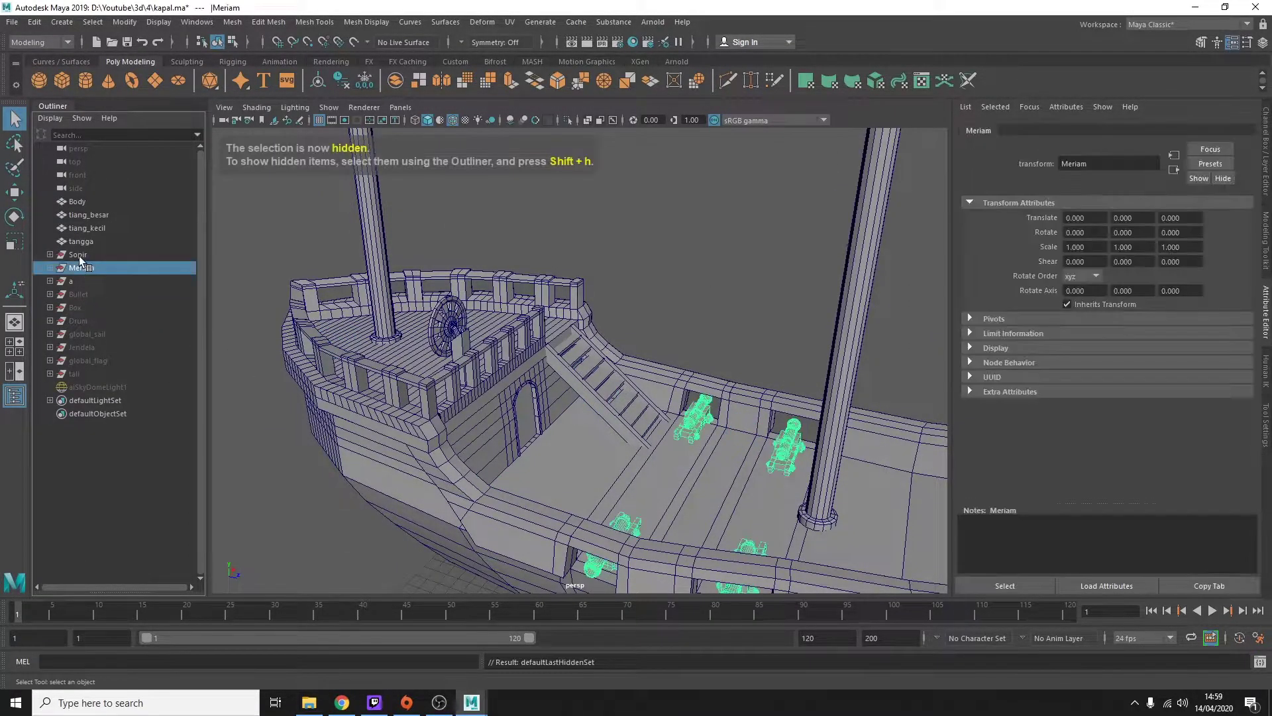
pyautogui.press('f')
pyautogui.click(49, 255)
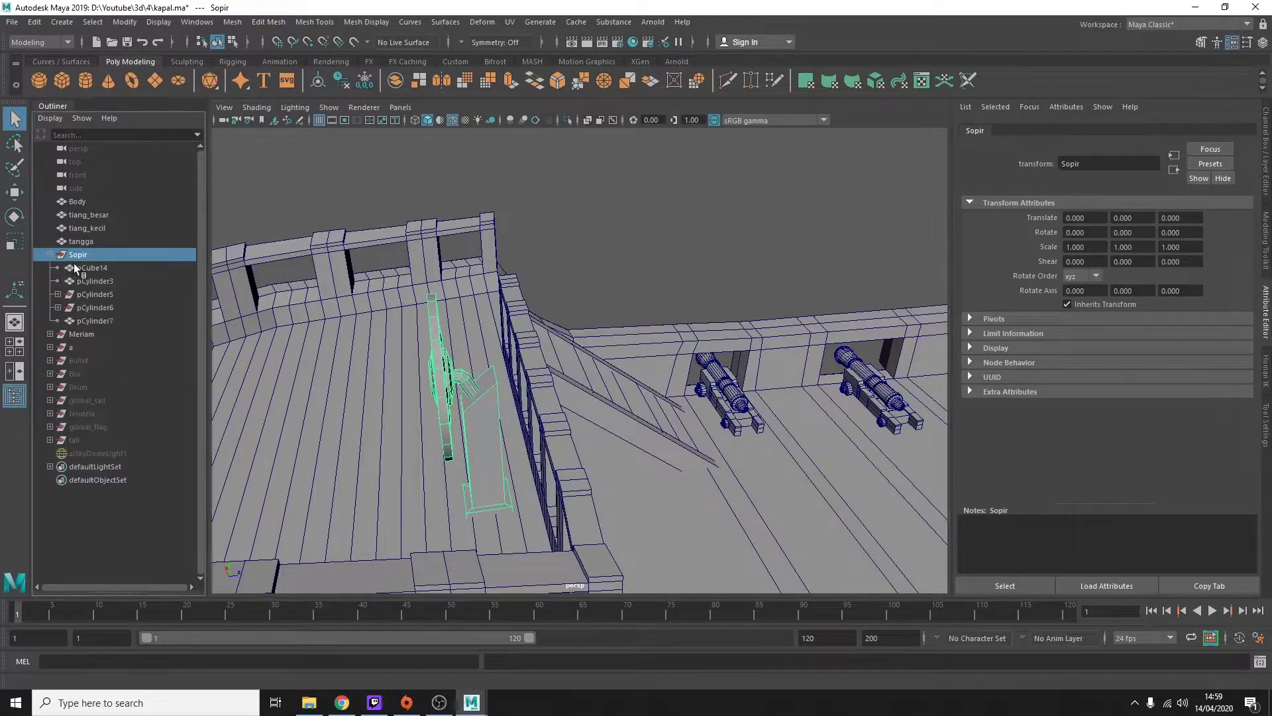
pyautogui.keyDown('alt'); pyautogui.moveTo(479, 411); pyautogui.dragTo(457, 331); pyautogui.keyUp('alt')
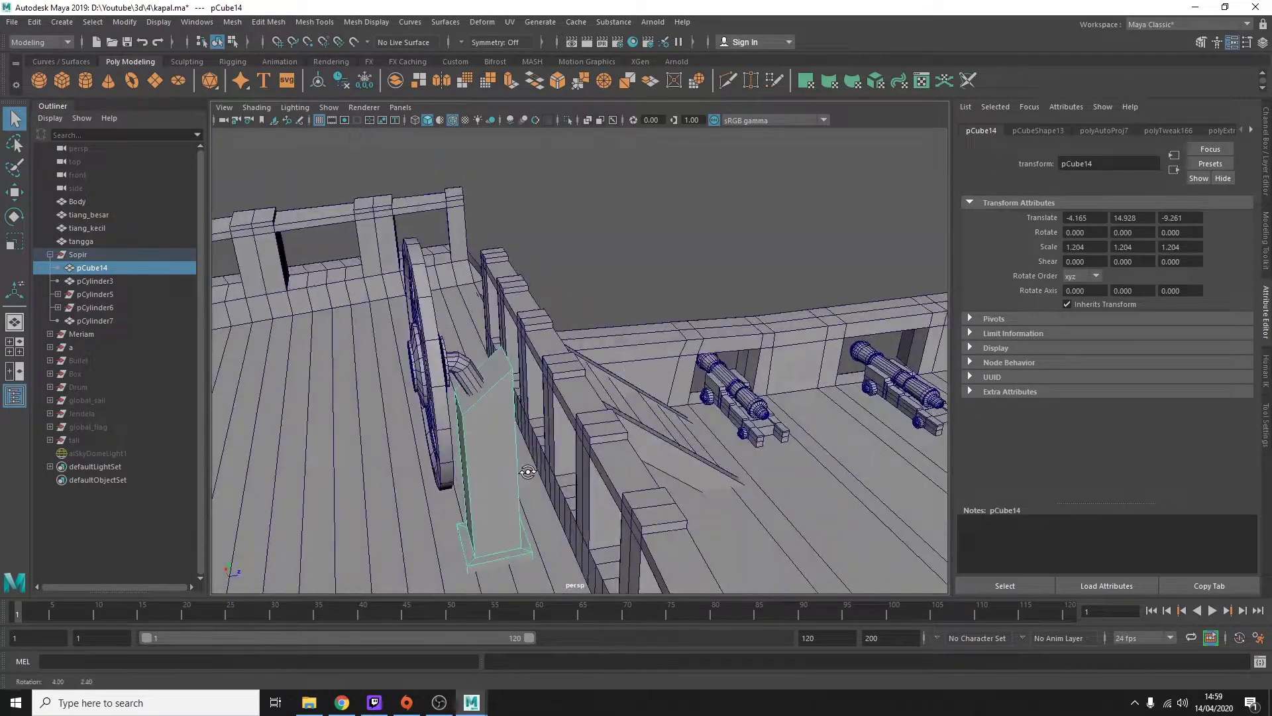
pyautogui.moveTo(457, 331); pyautogui.dragTo(484, 662, button='right')
pyautogui.click(562, 302)
pyautogui.moveTo(487, 322); pyautogui.dragTo(467, 663, button='right')
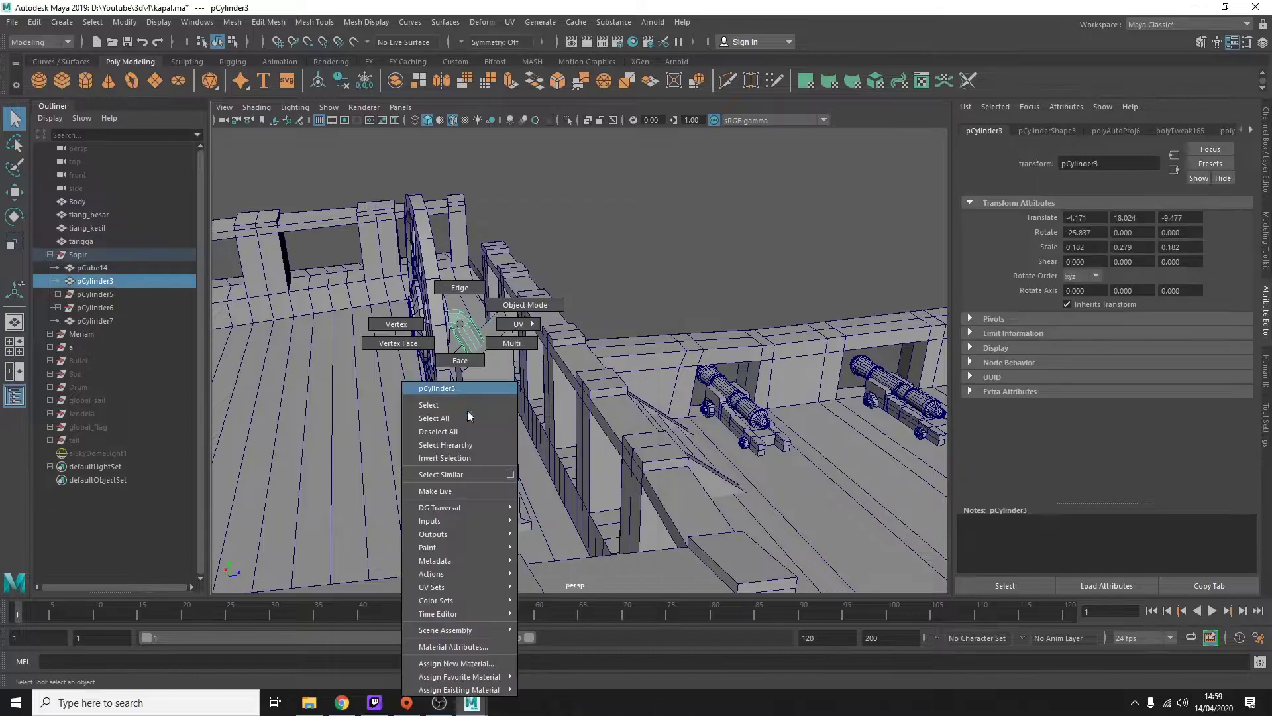
pyautogui.click(550, 302)
pyautogui.moveTo(444, 285); pyautogui.dragTo(447, 568, button='right')
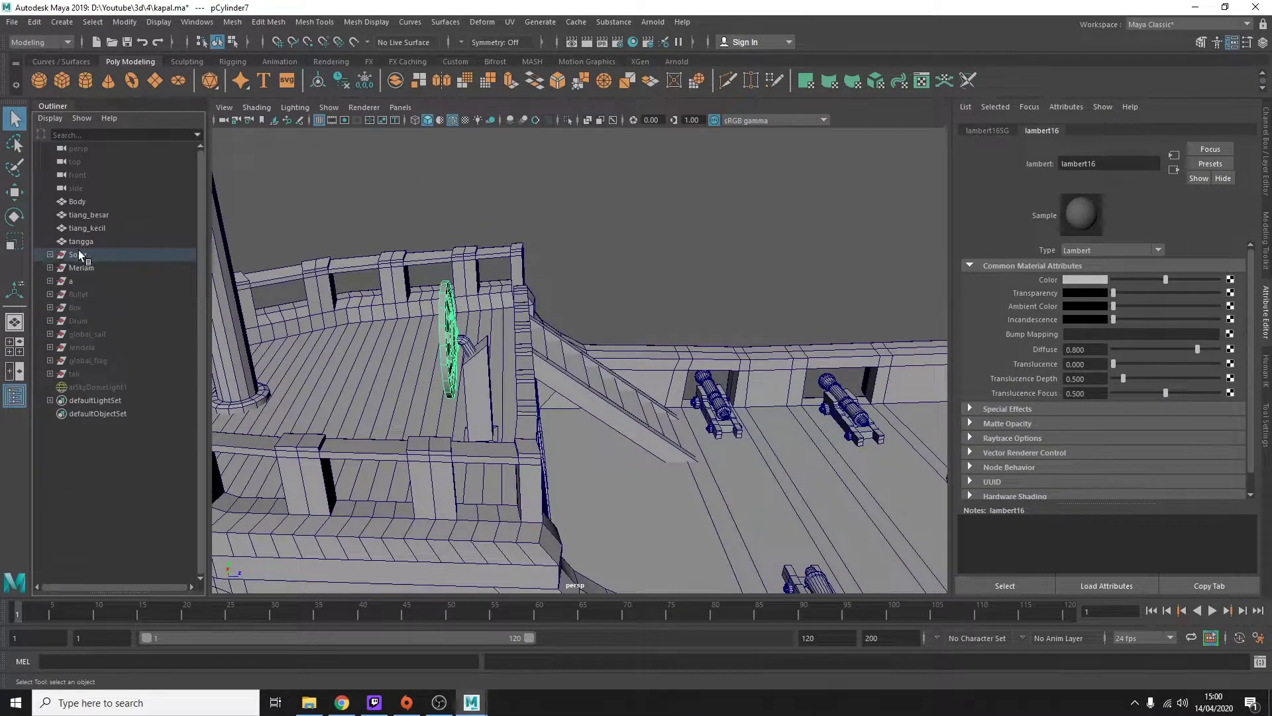
pyautogui.click(79, 253)
pyautogui.hotkey('ctrl', 'h')
# Step: Select the cannon barrels and give them a new Blinn material
pyautogui.keyDown('alt'); pyautogui.moveTo(671, 300); pyautogui.dragTo(659, 252); pyautogui.keyUp('alt')
pyautogui.keyDown('alt'); pyautogui.moveTo(659, 253); pyautogui.dragTo(674, 262, button='right'); pyautogui.keyUp('alt')
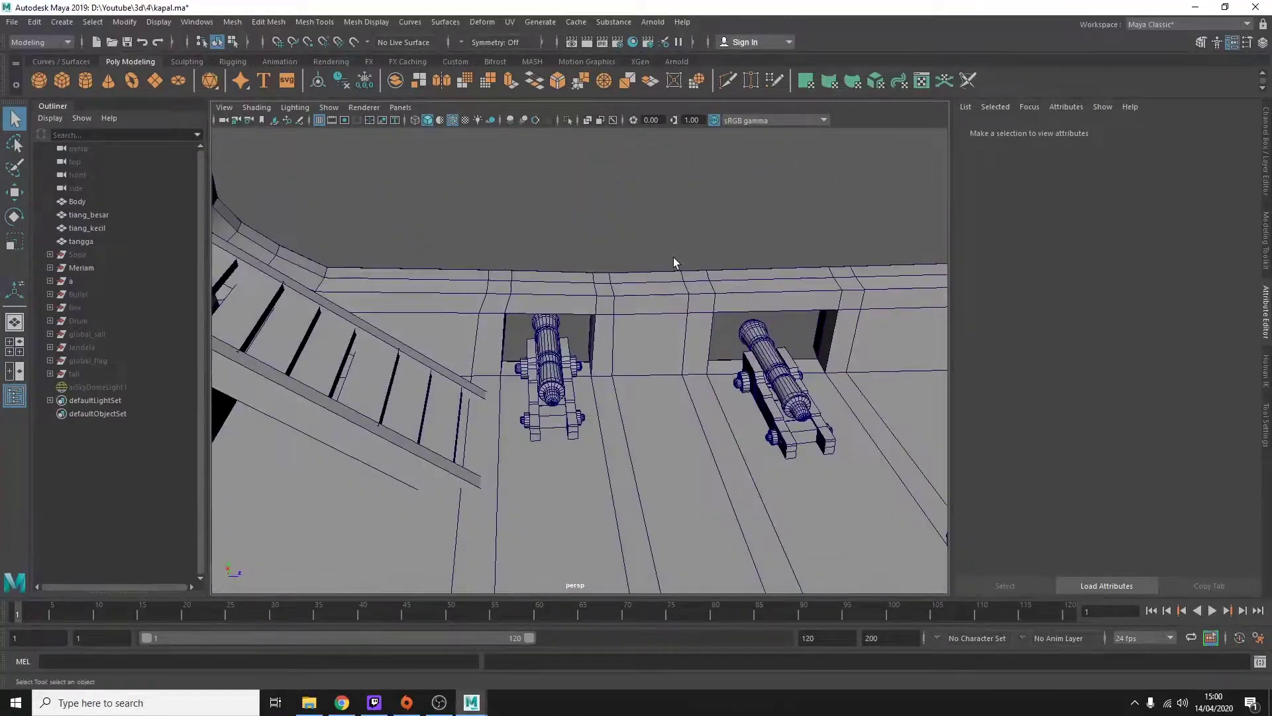
pyautogui.click(108, 295)
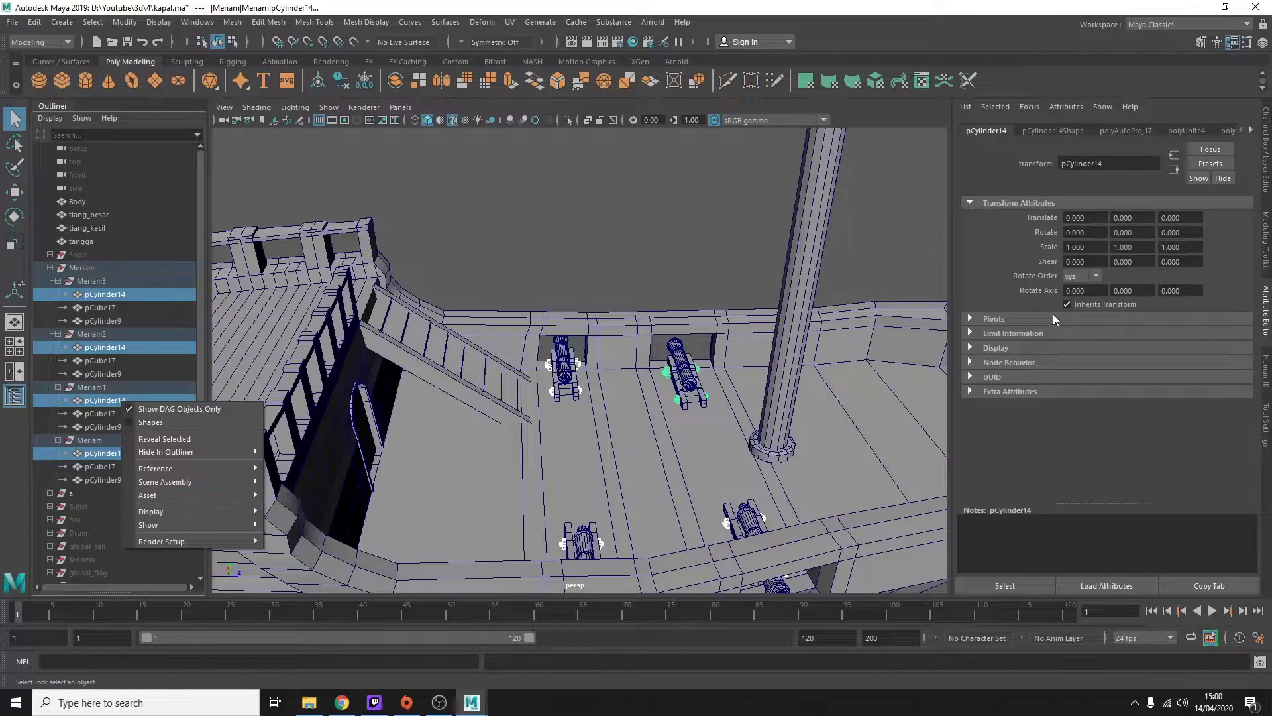
pyautogui.moveTo(568, 311); pyautogui.dragTo(568, 703, button='right')
pyautogui.click(552, 303)
# Step: Select all four cannon carriage bases and give them a new Lambert
pyautogui.click(99, 307)
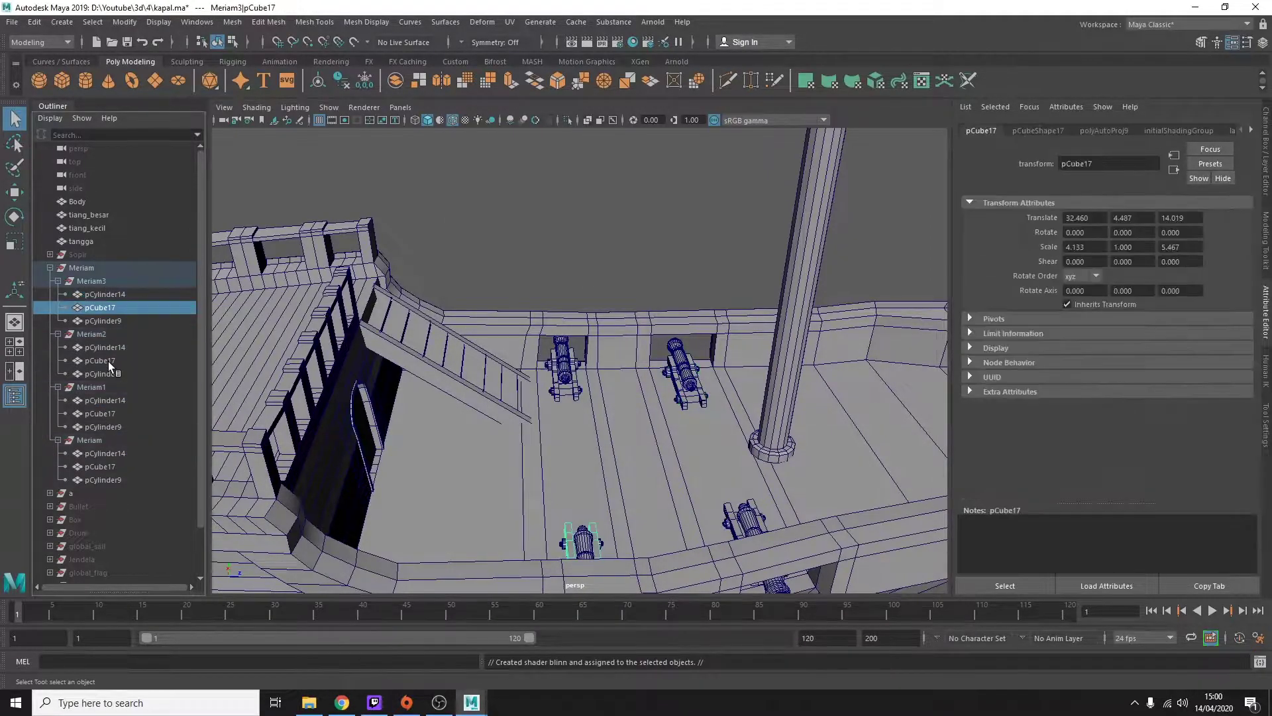
pyautogui.keyDown('ctrl'); pyautogui.click(99, 361); pyautogui.keyUp('ctrl')
pyautogui.keyDown('ctrl'); pyautogui.click(99, 414); pyautogui.keyUp('ctrl')
pyautogui.keyDown('ctrl'); pyautogui.click(99, 467); pyautogui.keyUp('ctrl')
pyautogui.moveTo(691, 335); pyautogui.dragTo(696, 686, button='right')
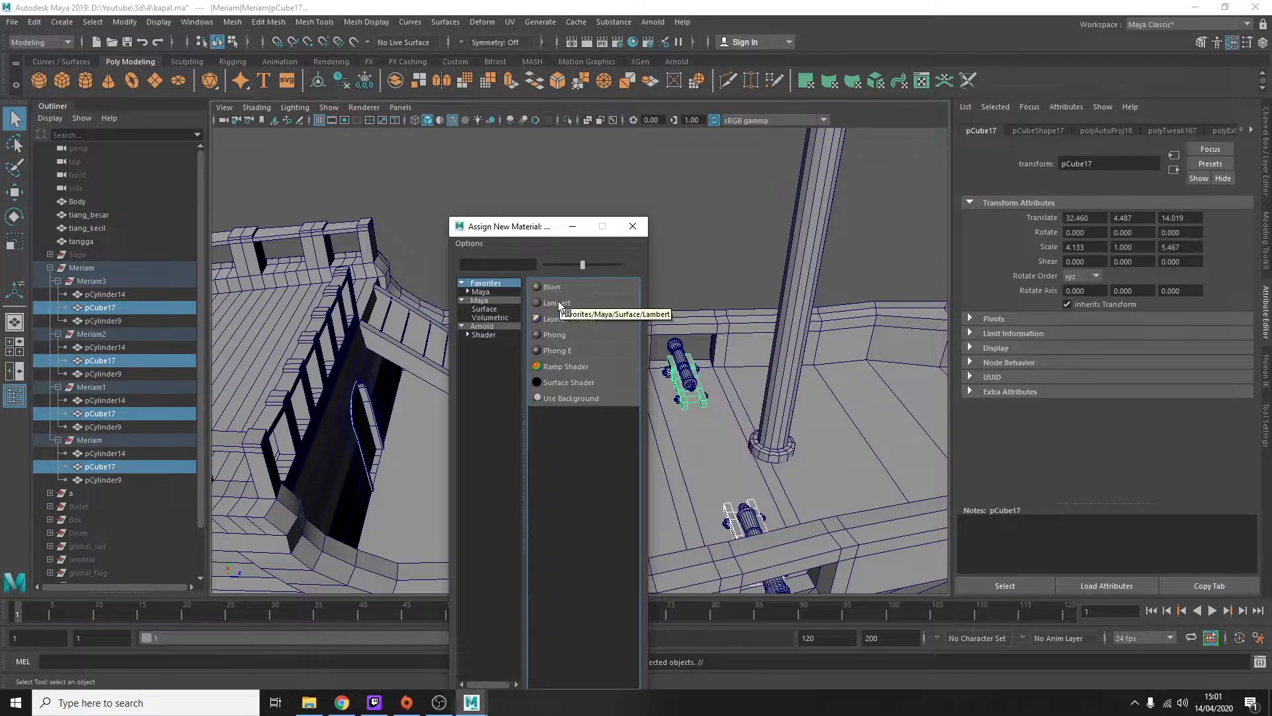
pyautogui.click(559, 303)
# Step: Give the remaining cannon parts a Blinn material and hide the Meriam group
pyautogui.click(103, 427)
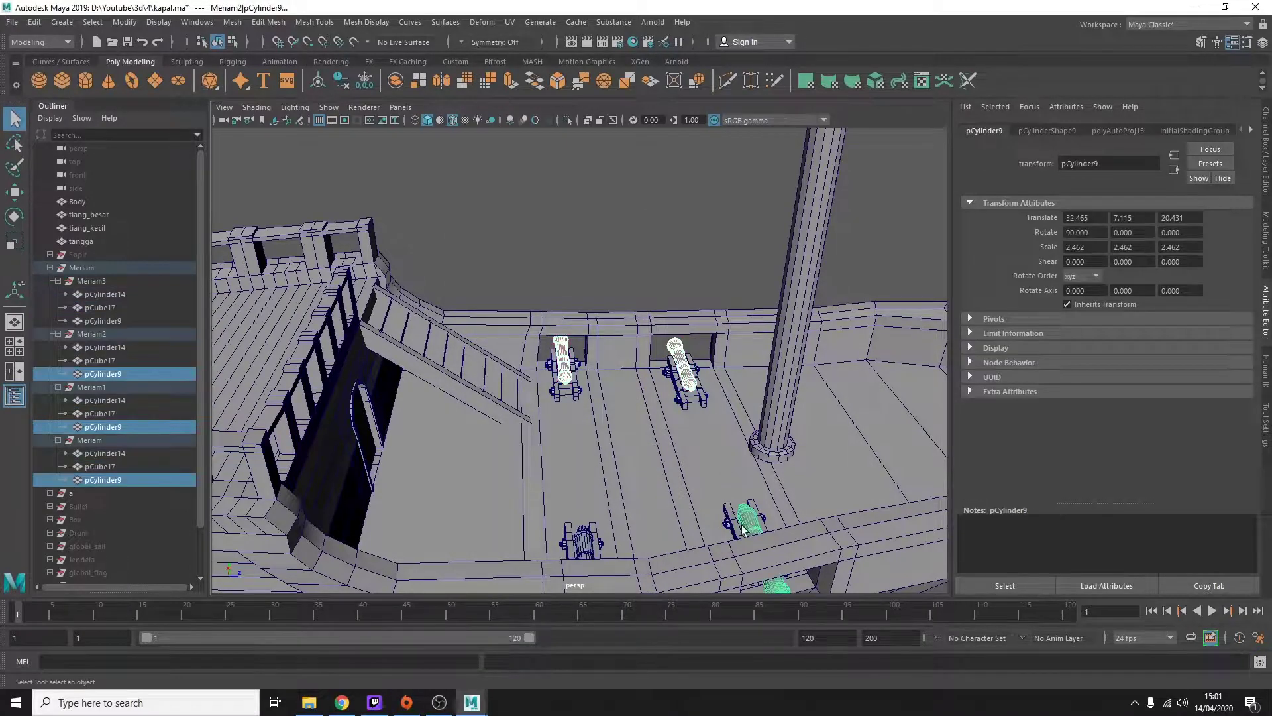
pyautogui.keyDown('shift'); pyautogui.click(583, 540); pyautogui.keyUp('shift')
pyautogui.moveTo(560, 338); pyautogui.dragTo(564, 689, button='right')
pyautogui.click(563, 296)
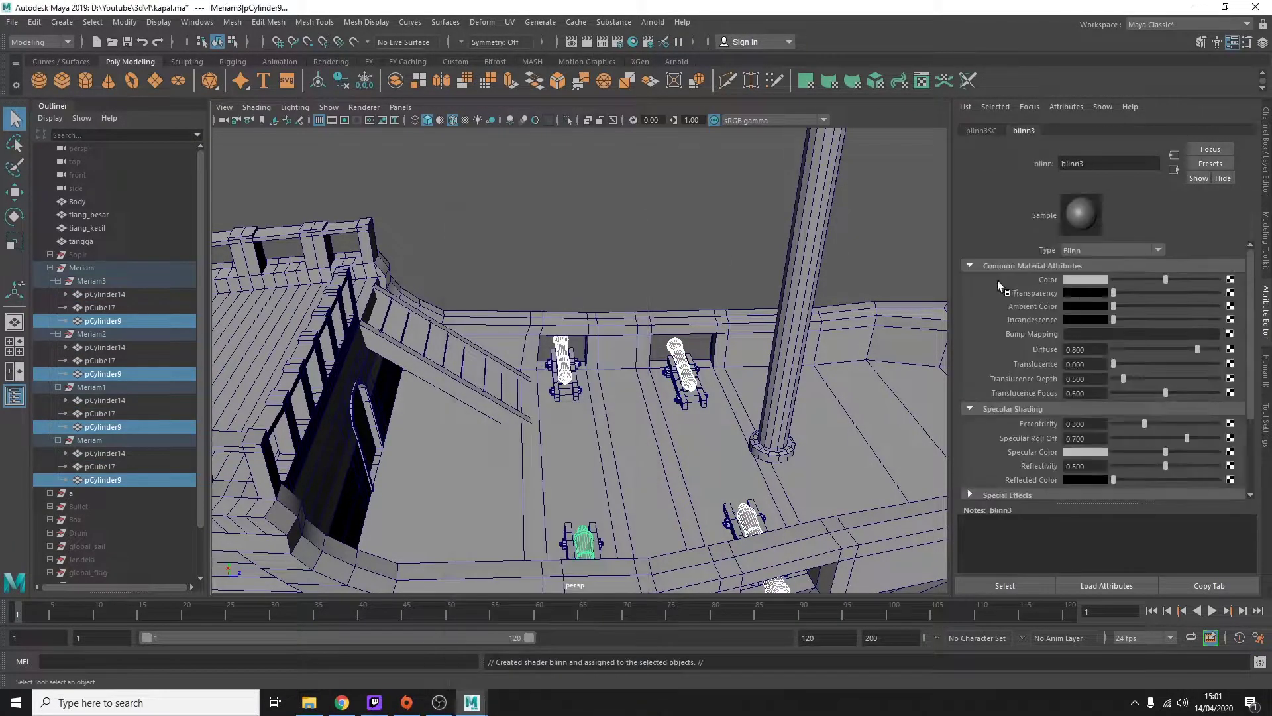
pyautogui.click(83, 268)
pyautogui.hotkey('ctrl', 'h')
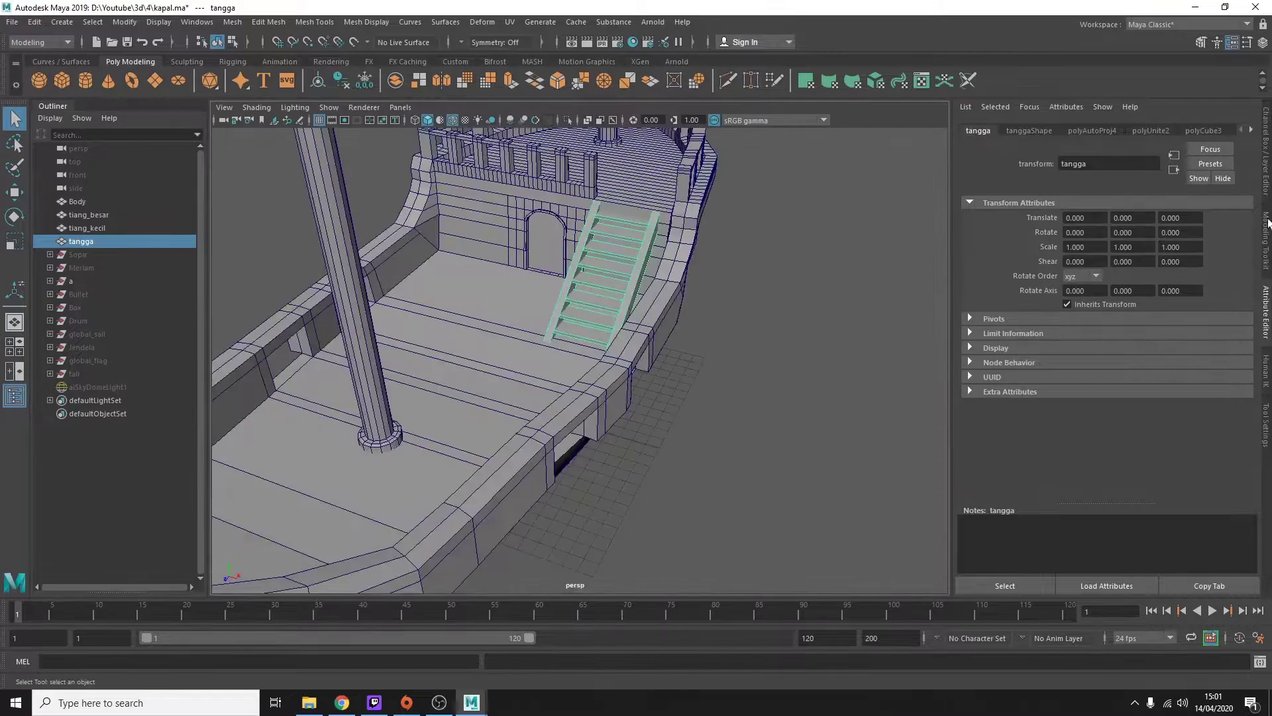
# Step: Give the ladder and main mast new Lambert materials and hide the ladder and masts
pyautogui.moveTo(596, 278); pyautogui.dragTo(597, 636, button='right')
pyautogui.click(534, 337)
pyautogui.hotkey('ctrl', 'h')
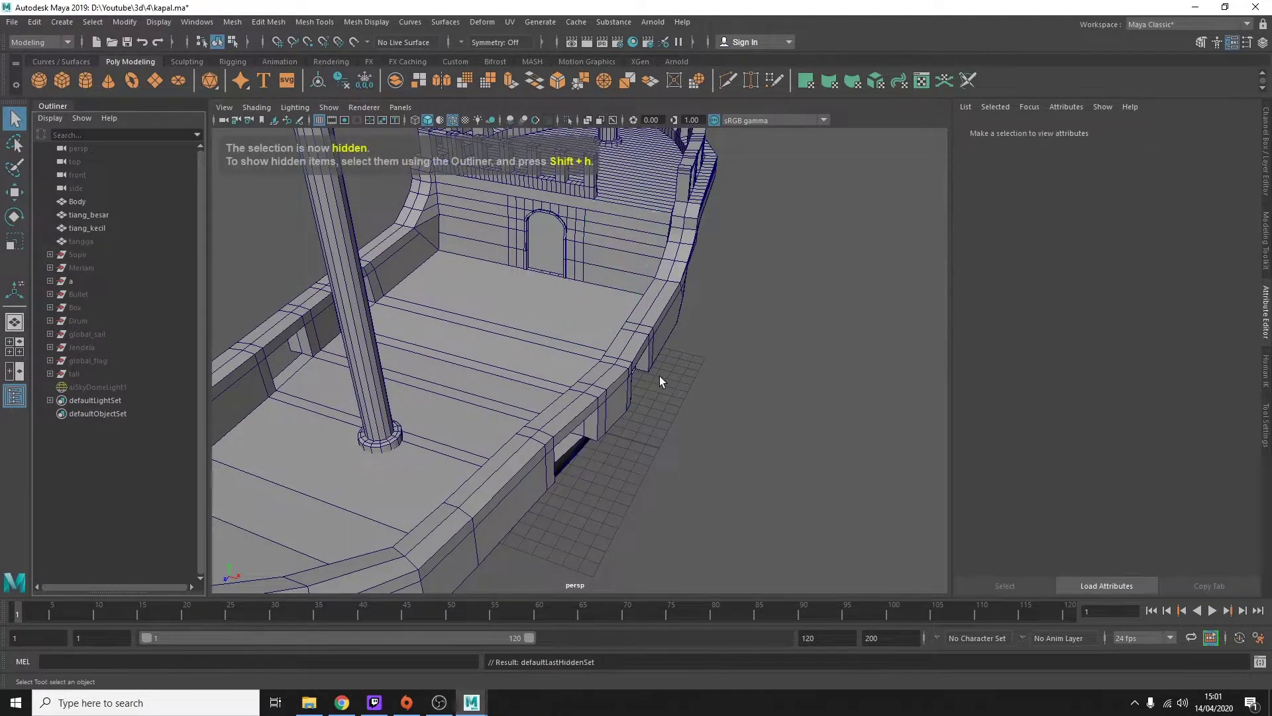
pyautogui.click(514, 370)
pyautogui.moveTo(514, 338); pyautogui.dragTo(510, 661, button='right')
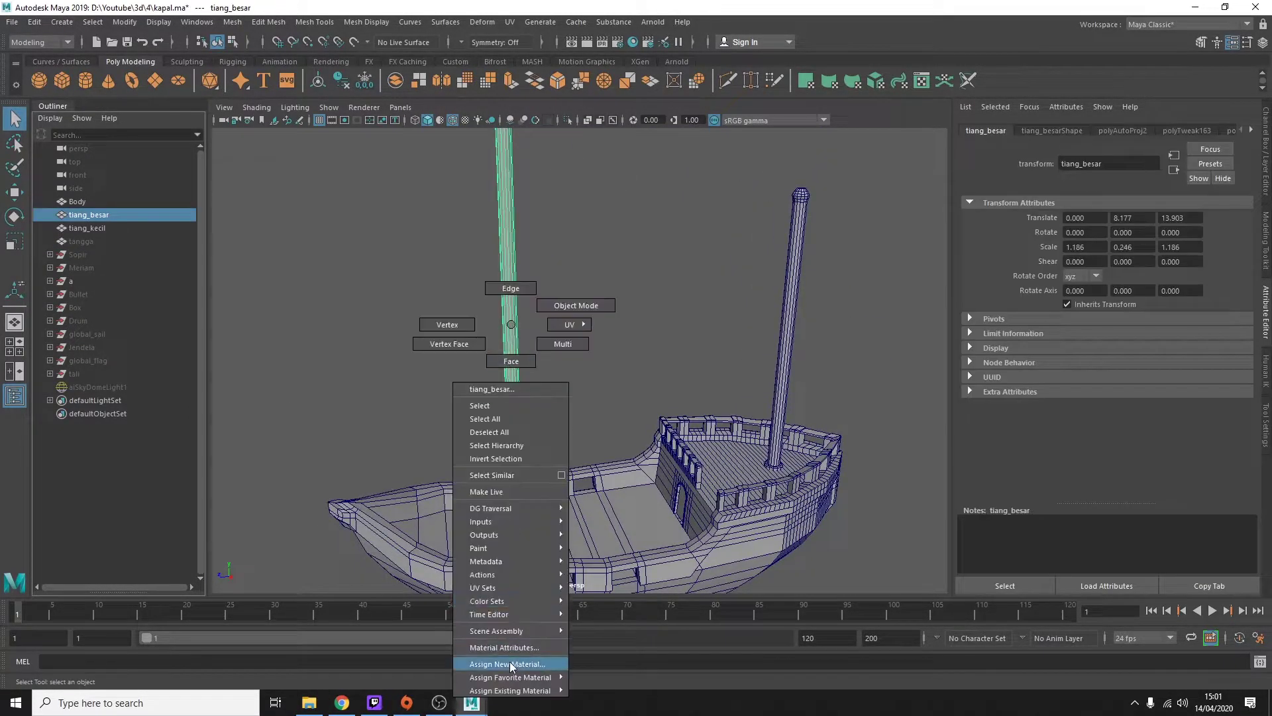
pyautogui.click(557, 302)
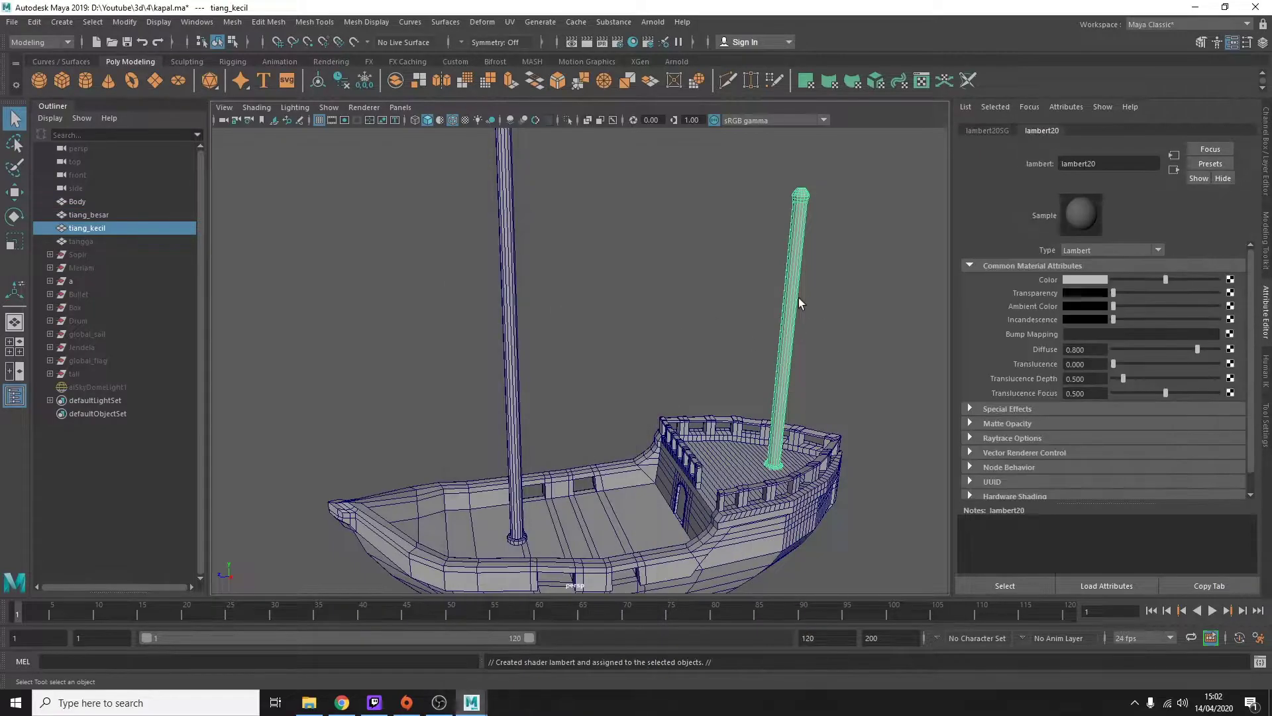
pyautogui.keyDown('shift'); pyautogui.click(157, 228); pyautogui.keyUp('shift')
pyautogui.hotkey('ctrl', 'h')
# Step: Select the ship hull and assign it a new Lambert material
pyautogui.click(643, 338)
pyautogui.moveTo(642, 338); pyautogui.dragTo(639, 609, button='right')
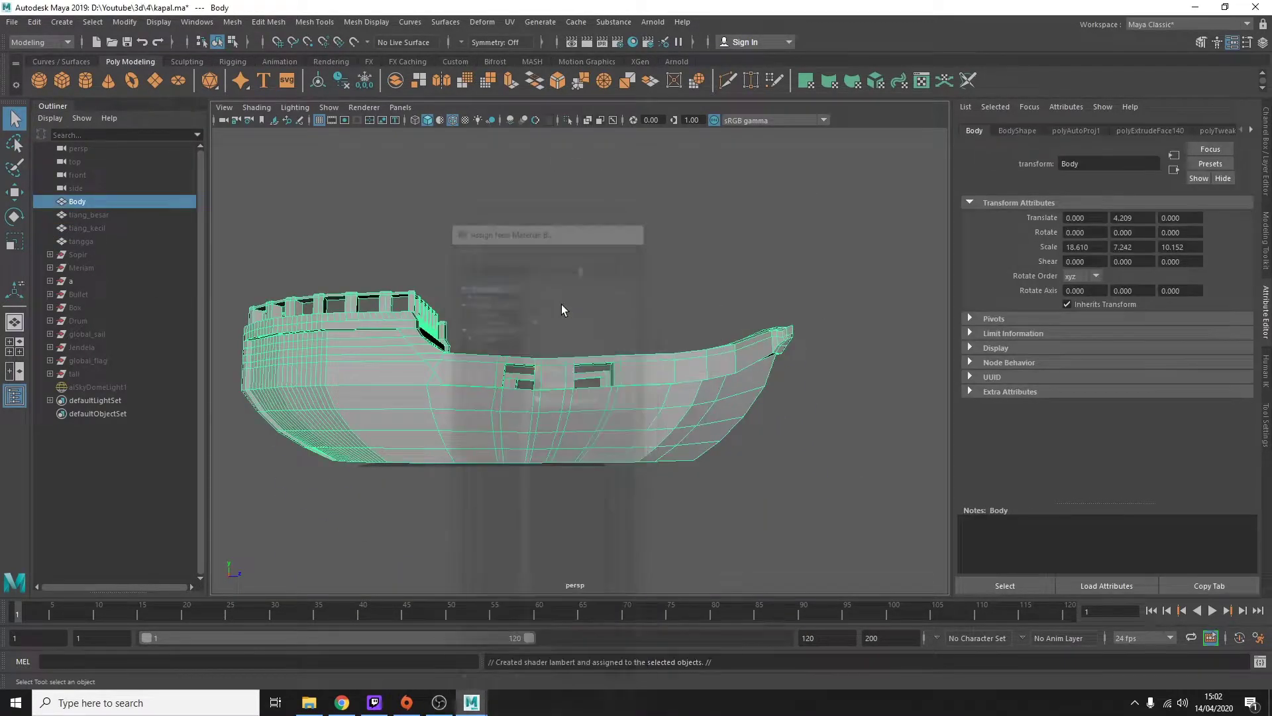
pyautogui.click(562, 304)
pyautogui.moveTo(562, 305)
pyautogui.keyDown('alt'); pyautogui.mouseDown()
pyautogui.moveTo(579, 293)
pyautogui.moveTo(718, 397)
pyautogui.mouseUp(); pyautogui.keyUp('alt')
# Step: In face mode, select the hull's rail faces along the bow and both sides
pyautogui.press('F11')
pyautogui.click(464, 384)
pyautogui.click(1266, 239)
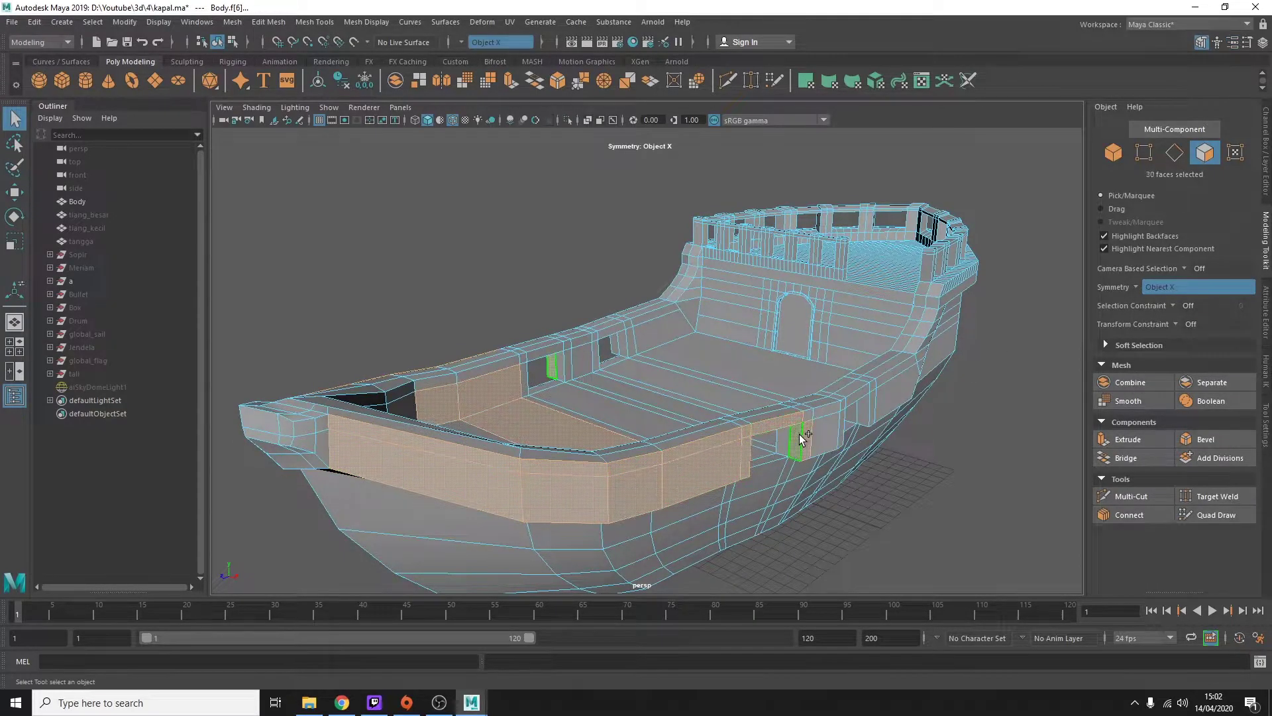
pyautogui.moveTo(469, 451)
pyautogui.keyDown('alt'); pyautogui.mouseDown()
pyautogui.moveTo(687, 489)
pyautogui.moveTo(619, 489)
pyautogui.moveTo(662, 479)
pyautogui.mouseUp(); pyautogui.keyUp('alt')
pyautogui.keyDown('shift'); pyautogui.click(662, 477); pyautogui.keyUp('shift')
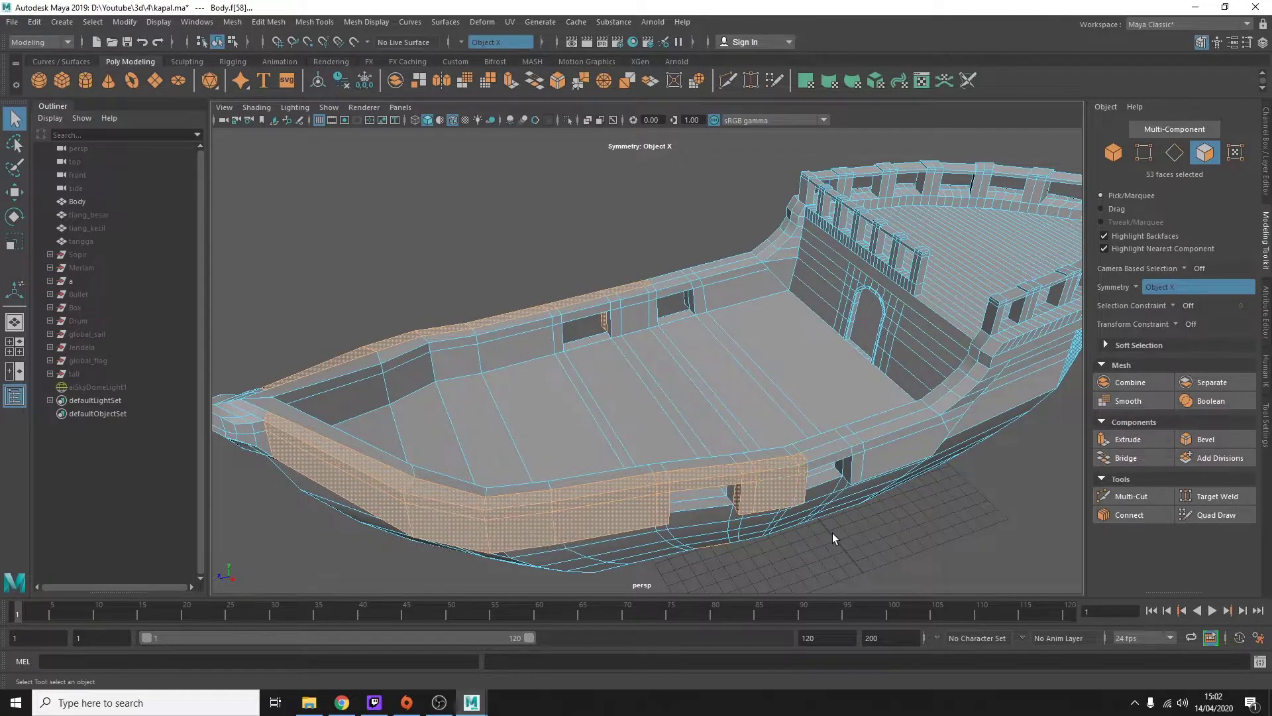
pyautogui.moveTo(832, 533)
pyautogui.keyDown('alt'); pyautogui.mouseDown()
pyautogui.moveTo(511, 455)
pyautogui.moveTo(542, 426)
pyautogui.mouseUp(); pyautogui.keyUp('alt')
pyautogui.keyDown('shift'); pyautogui.click(542, 427); pyautogui.keyUp('shift')
pyautogui.keyDown('shift'); pyautogui.click(508, 438); pyautogui.keyUp('shift')
pyautogui.moveTo(507, 439)
pyautogui.keyDown('alt'); pyautogui.mouseDown()
pyautogui.moveTo(746, 472)
pyautogui.moveTo(701, 580)
pyautogui.mouseUp(); pyautogui.keyUp('alt')
pyautogui.keyDown('shift'); pyautogui.click(788, 494); pyautogui.keyUp('shift')
# Step: Add more rail faces while orbiting around the bow, stern and deck
pyautogui.moveTo(793, 557)
pyautogui.keyDown('alt'); pyautogui.mouseDown()
pyautogui.moveTo(464, 511)
pyautogui.moveTo(609, 443)
pyautogui.moveTo(648, 451)
pyautogui.mouseUp(); pyautogui.keyUp('alt')
pyautogui.keyDown('shift'); pyautogui.click(610, 442); pyautogui.keyUp('shift')
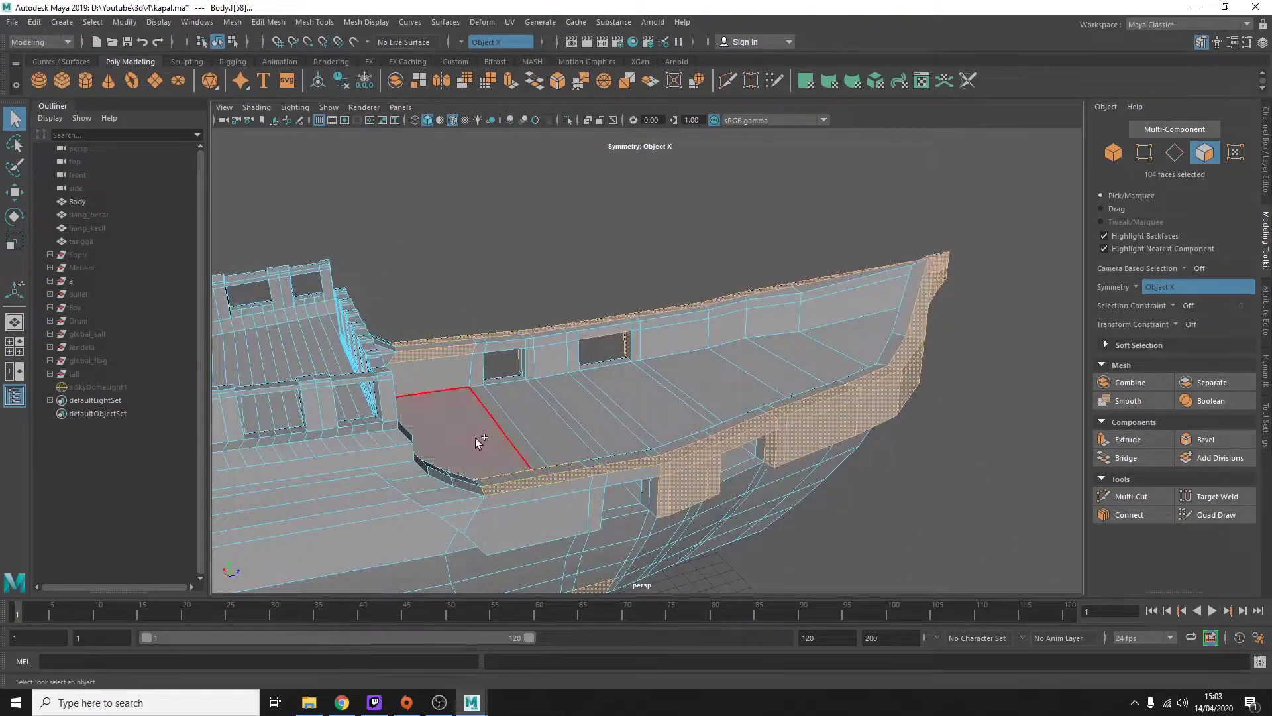
pyautogui.keyDown('shift'); pyautogui.click(477, 442); pyautogui.keyUp('shift')
pyautogui.moveTo(477, 442)
pyautogui.keyDown('alt'); pyautogui.mouseDown()
pyautogui.moveTo(567, 459)
pyautogui.moveTo(523, 492)
pyautogui.moveTo(510, 460)
pyautogui.mouseUp(); pyautogui.keyUp('alt')
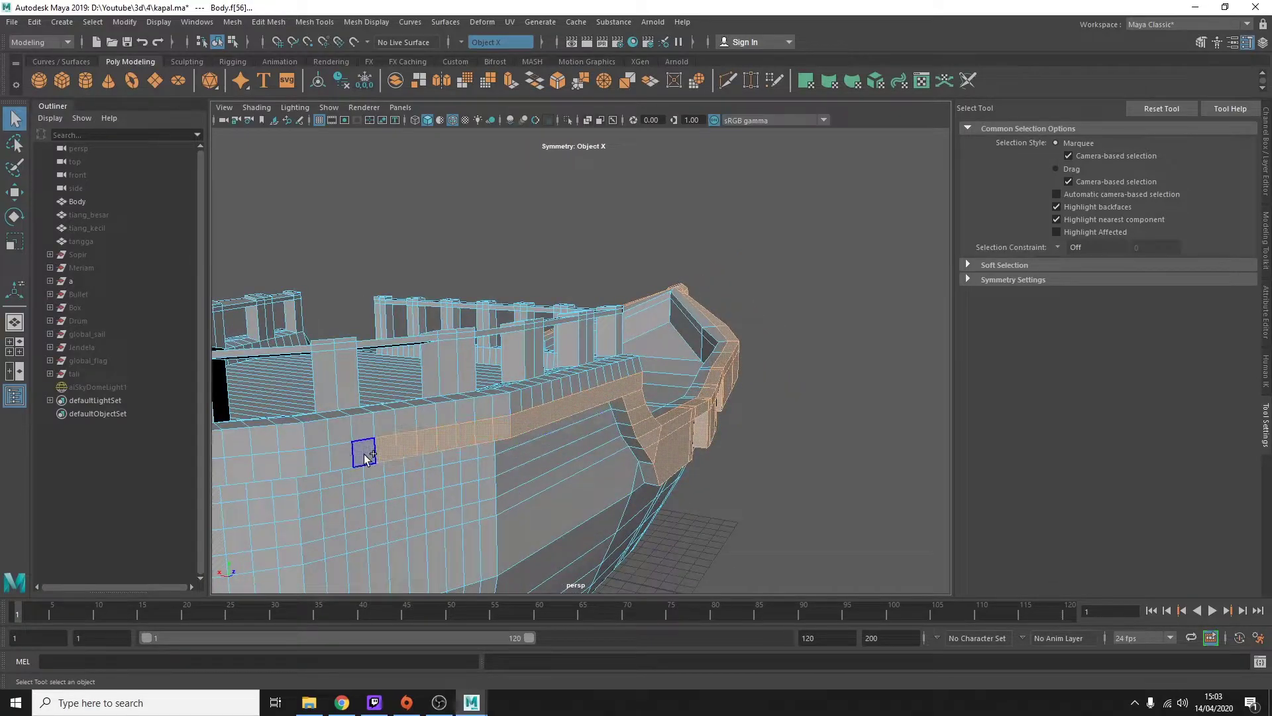
pyautogui.keyDown('alt'); pyautogui.moveTo(366, 457); pyautogui.dragTo(541, 437); pyautogui.keyUp('alt')
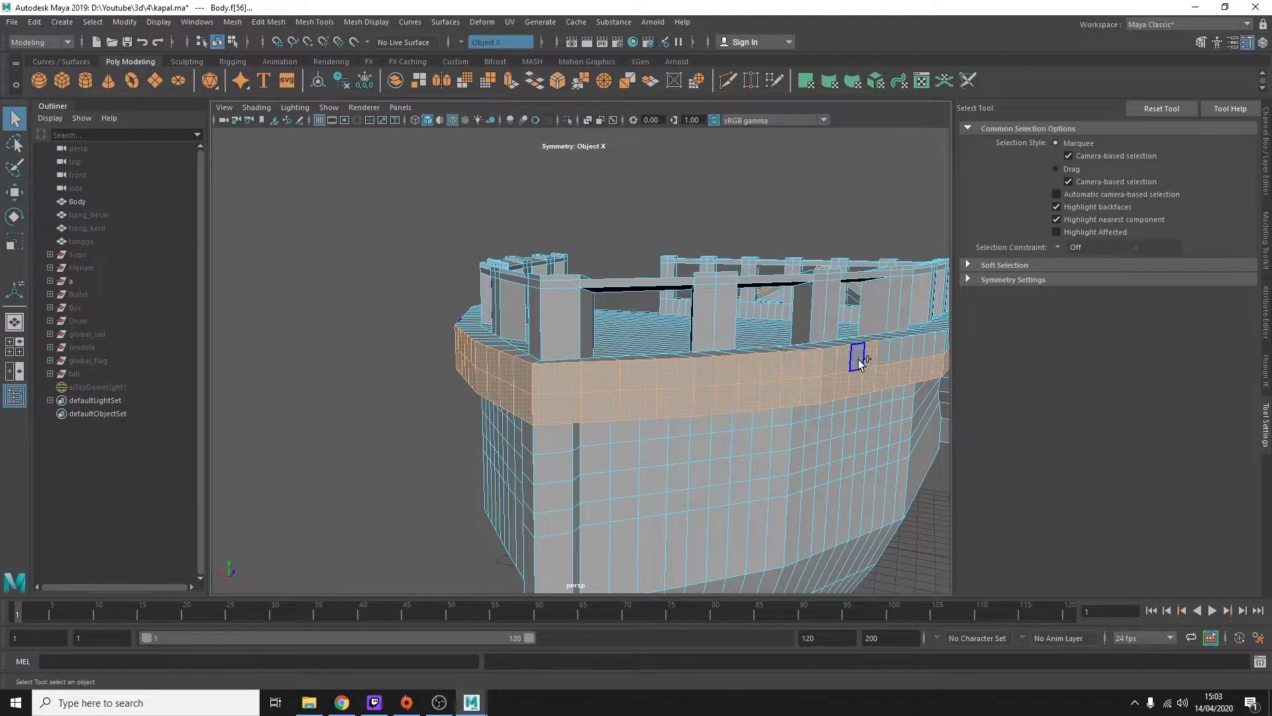
pyautogui.keyDown('alt'); pyautogui.moveTo(859, 363); pyautogui.dragTo(706, 288, button='right'); pyautogui.keyUp('alt')
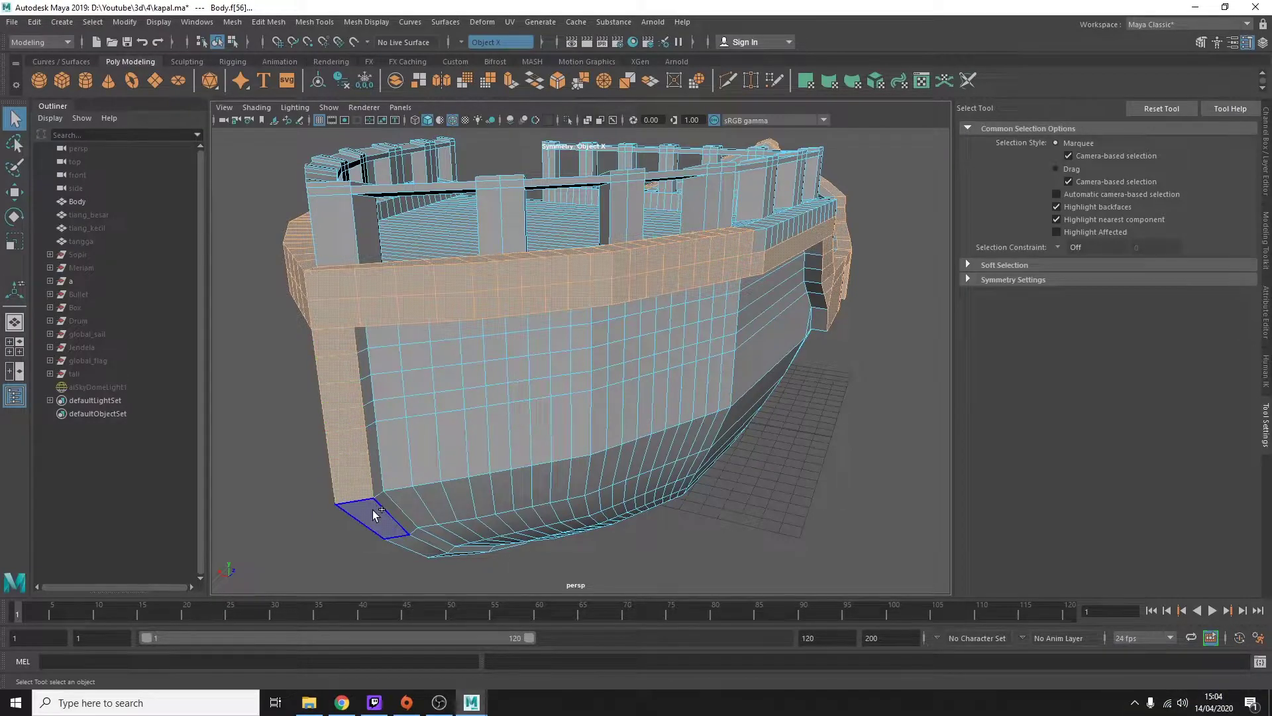
pyautogui.keyDown('alt'); pyautogui.moveTo(370, 409); pyautogui.dragTo(430, 207); pyautogui.keyUp('alt')
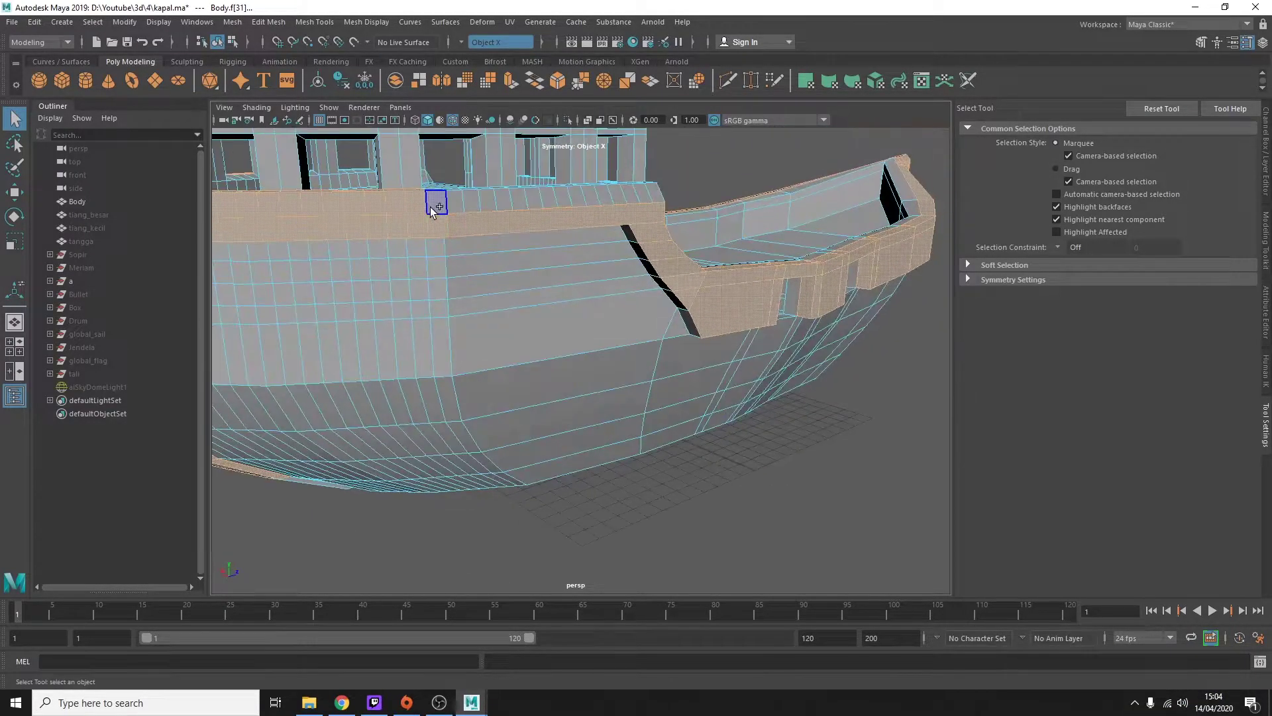
pyautogui.moveTo(606, 196)
pyautogui.keyDown('alt'); pyautogui.mouseDown()
pyautogui.moveTo(669, 326)
pyautogui.moveTo(384, 361)
pyautogui.moveTo(582, 378)
pyautogui.moveTo(692, 368)
pyautogui.moveTo(557, 335)
pyautogui.moveTo(273, 184)
pyautogui.mouseUp(); pyautogui.keyUp('alt')
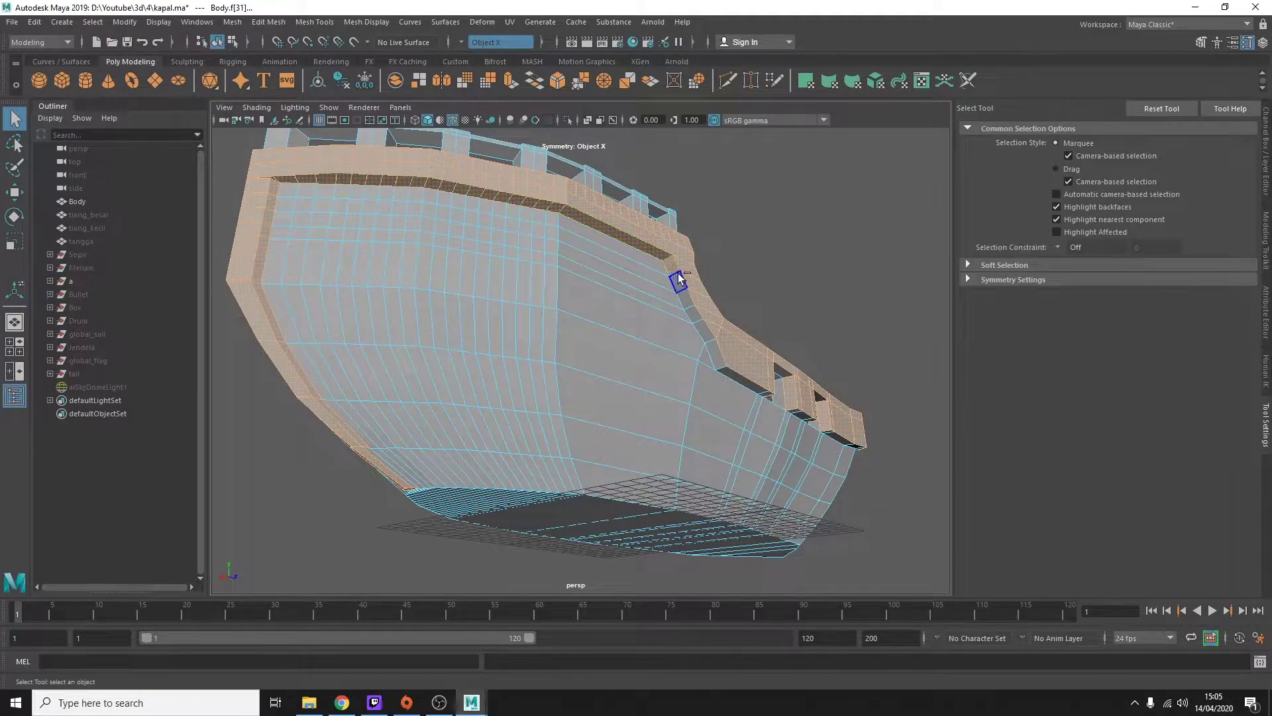
pyautogui.moveTo(729, 378)
pyautogui.keyDown('alt'); pyautogui.mouseDown()
pyautogui.moveTo(630, 300)
pyautogui.moveTo(715, 327)
pyautogui.moveTo(661, 213)
pyautogui.moveTo(621, 208)
pyautogui.moveTo(455, 335)
pyautogui.moveTo(654, 327)
pyautogui.mouseUp(); pyautogui.keyUp('alt')
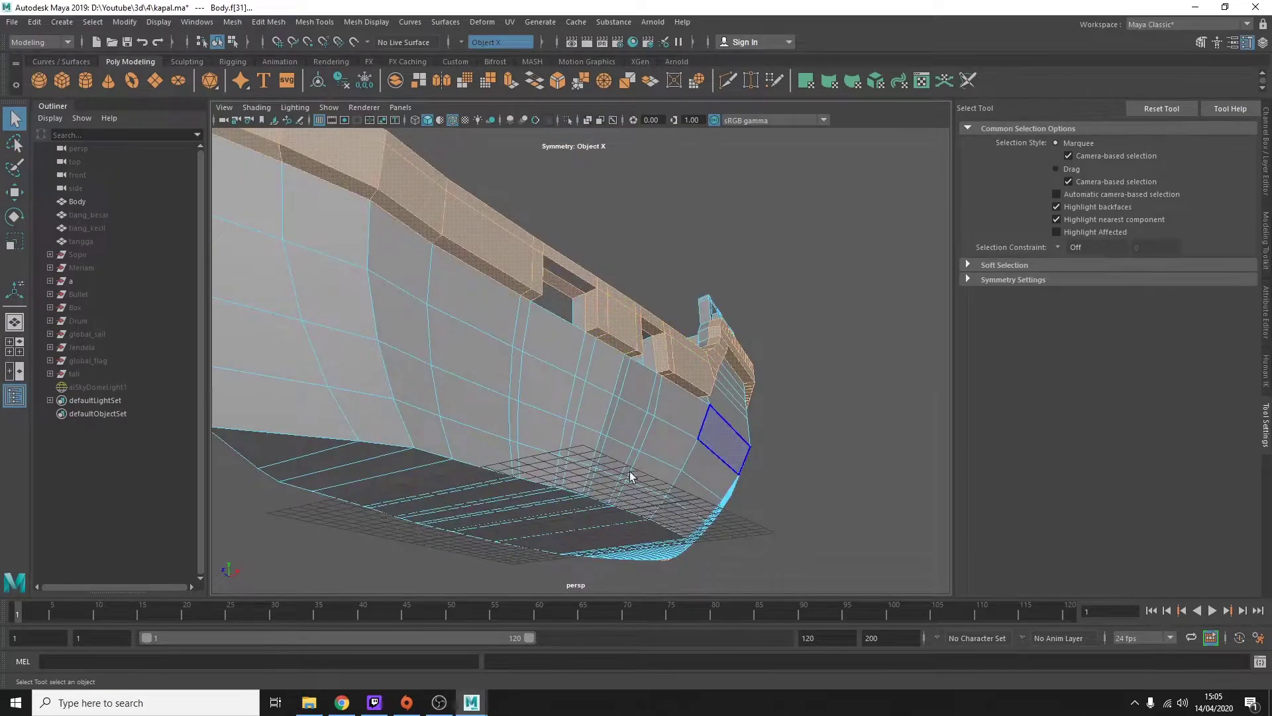
pyautogui.moveTo(631, 476)
pyautogui.keyDown('alt'); pyautogui.mouseDown()
pyautogui.moveTo(710, 469)
pyautogui.moveTo(426, 417)
pyautogui.moveTo(759, 481)
pyautogui.moveTo(603, 335)
pyautogui.mouseUp(); pyautogui.keyUp('alt')
pyautogui.moveTo(603, 335); pyautogui.dragTo(597, 674, button='right')
# Step: Assign the rail faces a new Lambert, hide the hull, and orbit the imported ship
pyautogui.moveTo(583, 340); pyautogui.dragTo(555, 306, button='right')
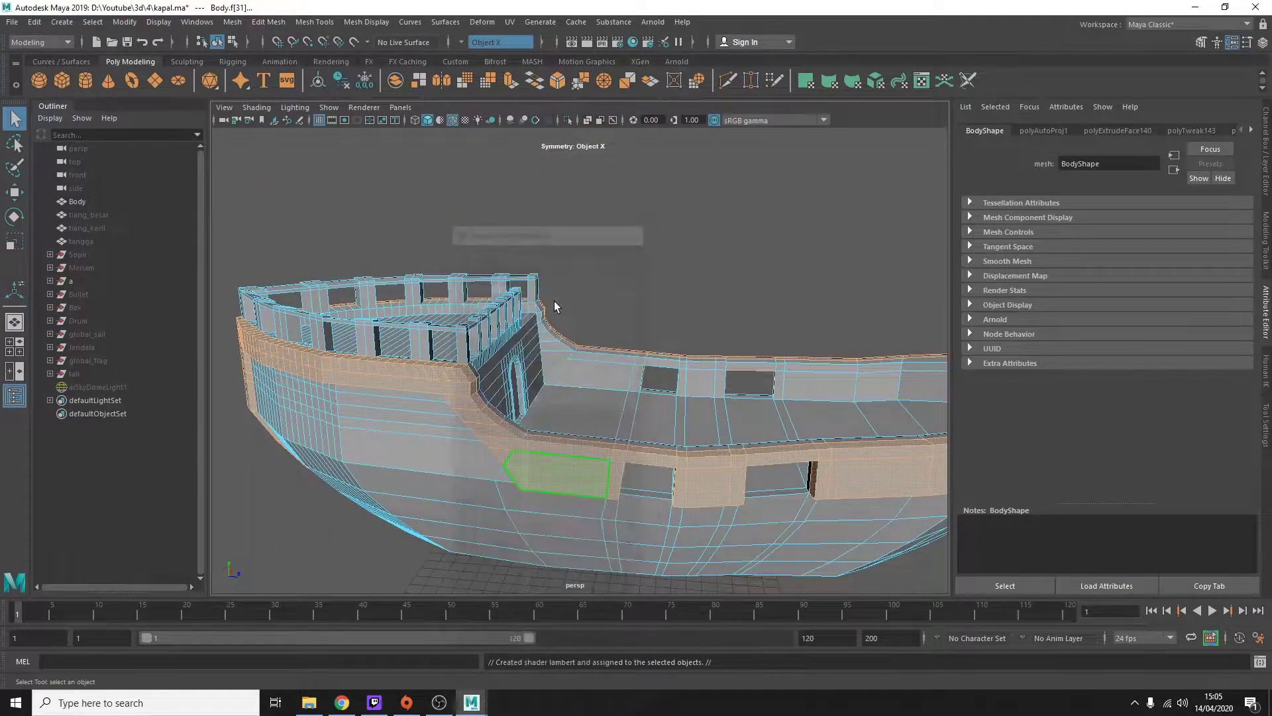
pyautogui.hotkey('ctrl', 'z')
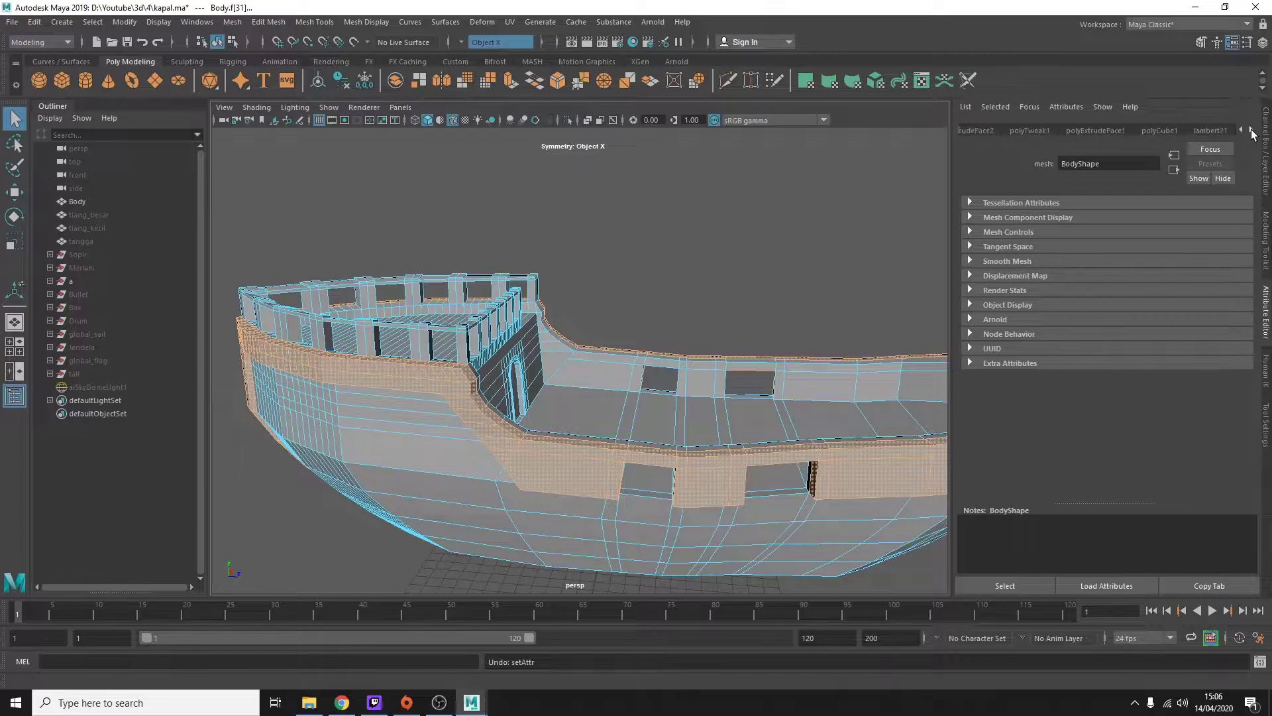
pyautogui.click(624, 293)
pyautogui.click(77, 202)
pyautogui.hotkey('ctrl', 'h')
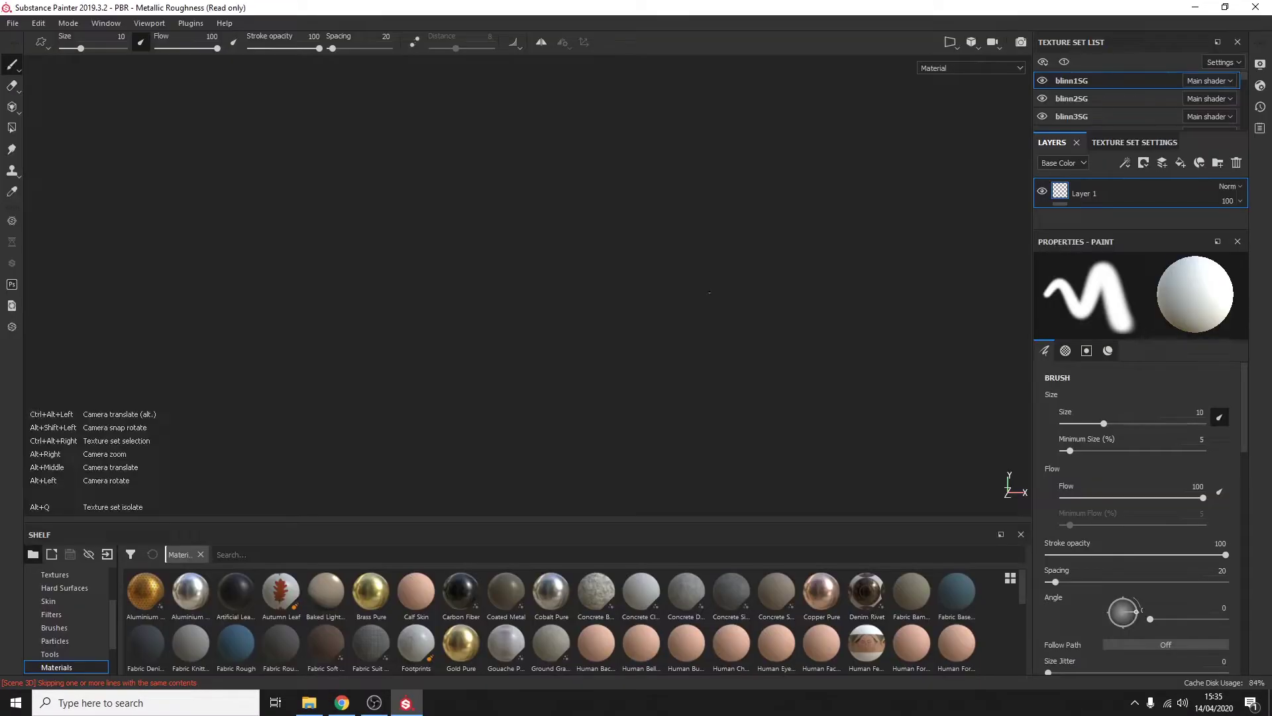
pyautogui.moveTo(710, 292)
pyautogui.keyDown('alt'); pyautogui.mouseDown()
pyautogui.moveTo(647, 389)
pyautogui.moveTo(690, 377)
pyautogui.moveTo(416, 406)
pyautogui.moveTo(429, 410)
pyautogui.mouseUp(); pyautogui.keyUp('alt')
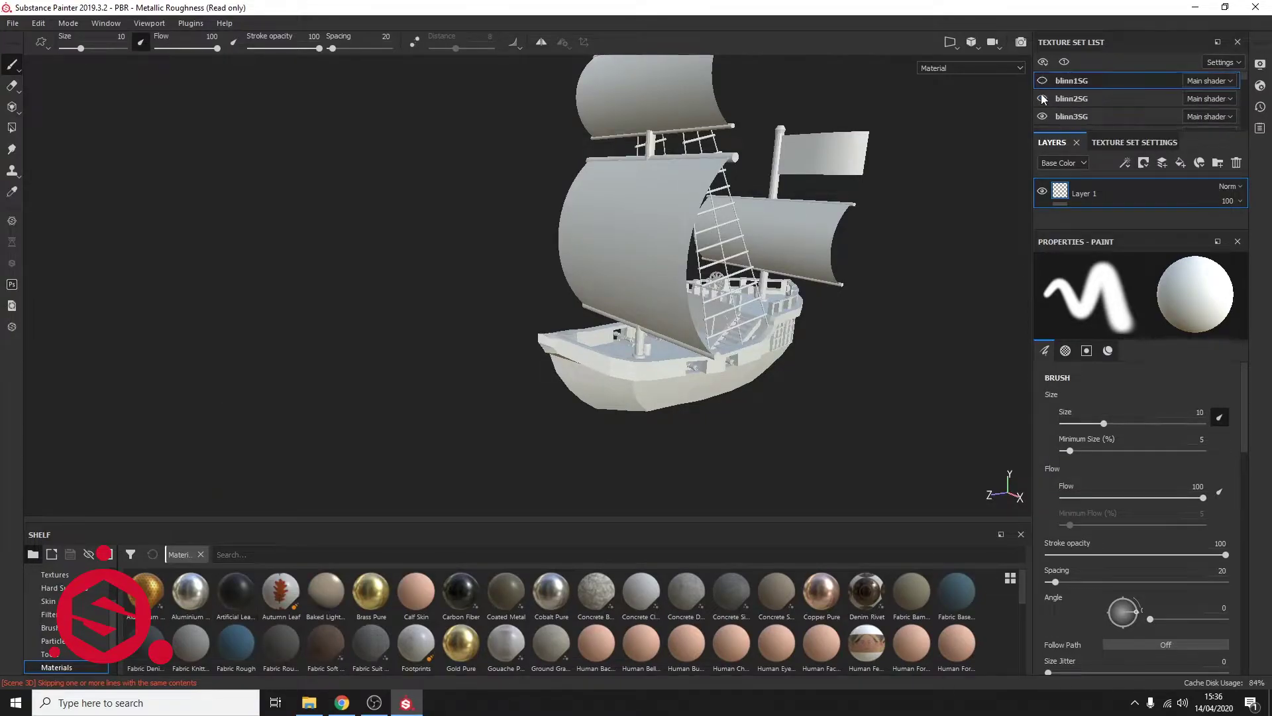
# Step: Hide the ladder, rigging, sails and ship's wheel texture sets so only the white hull shows
pyautogui.scroll(-3, 1044, 109)
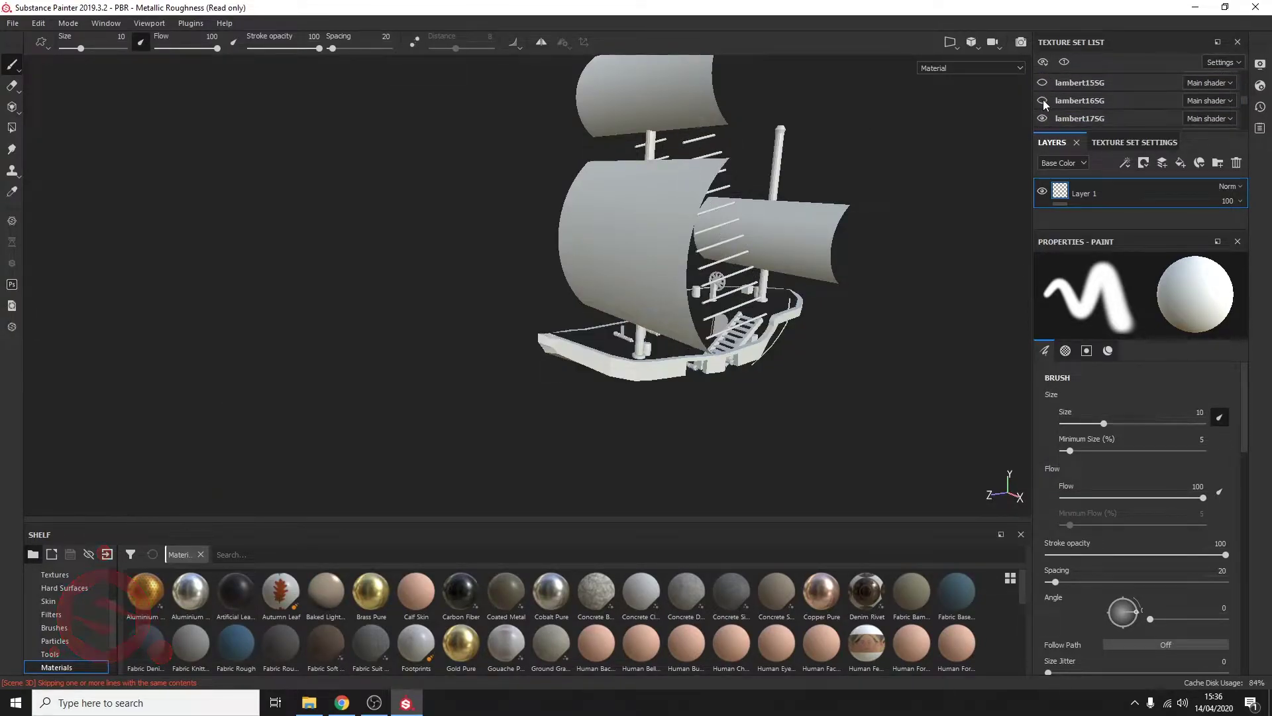
pyautogui.click(1042, 110)
pyautogui.click(1043, 121)
pyautogui.keyDown('alt'); pyautogui.moveTo(463, 278); pyautogui.dragTo(381, 244); pyautogui.keyUp('alt')
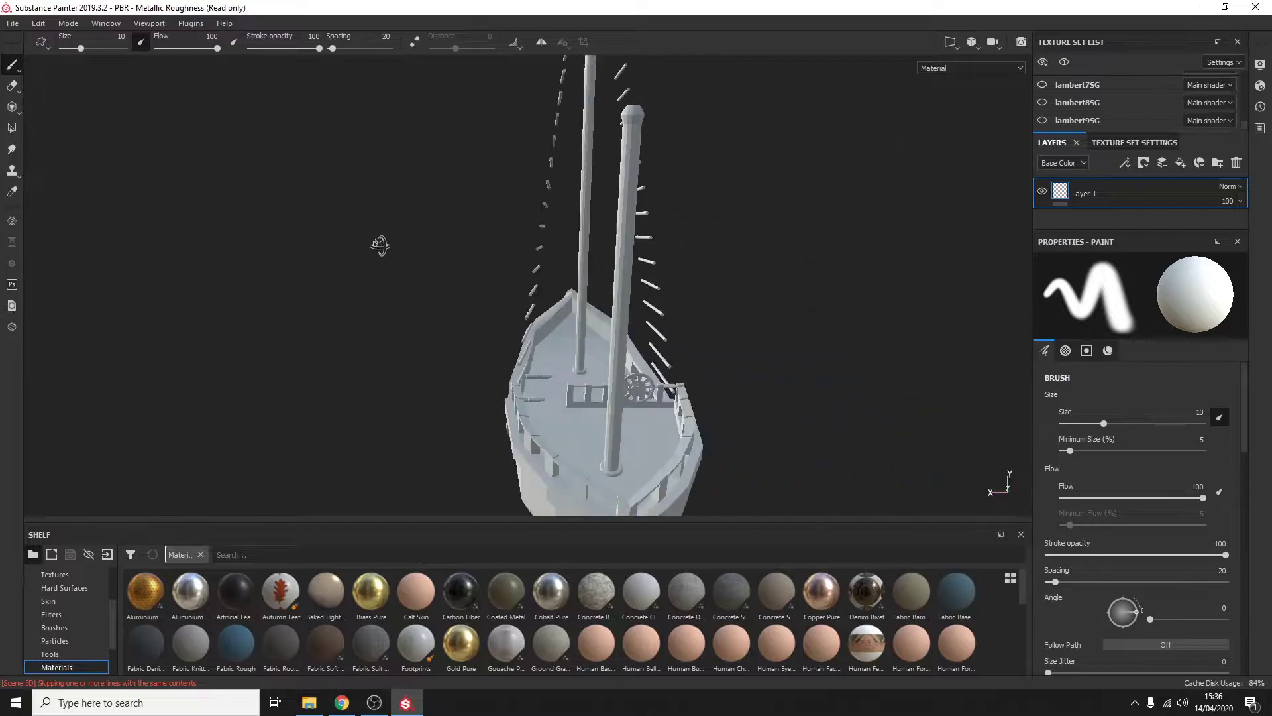
pyautogui.scroll(-3, 1045, 109)
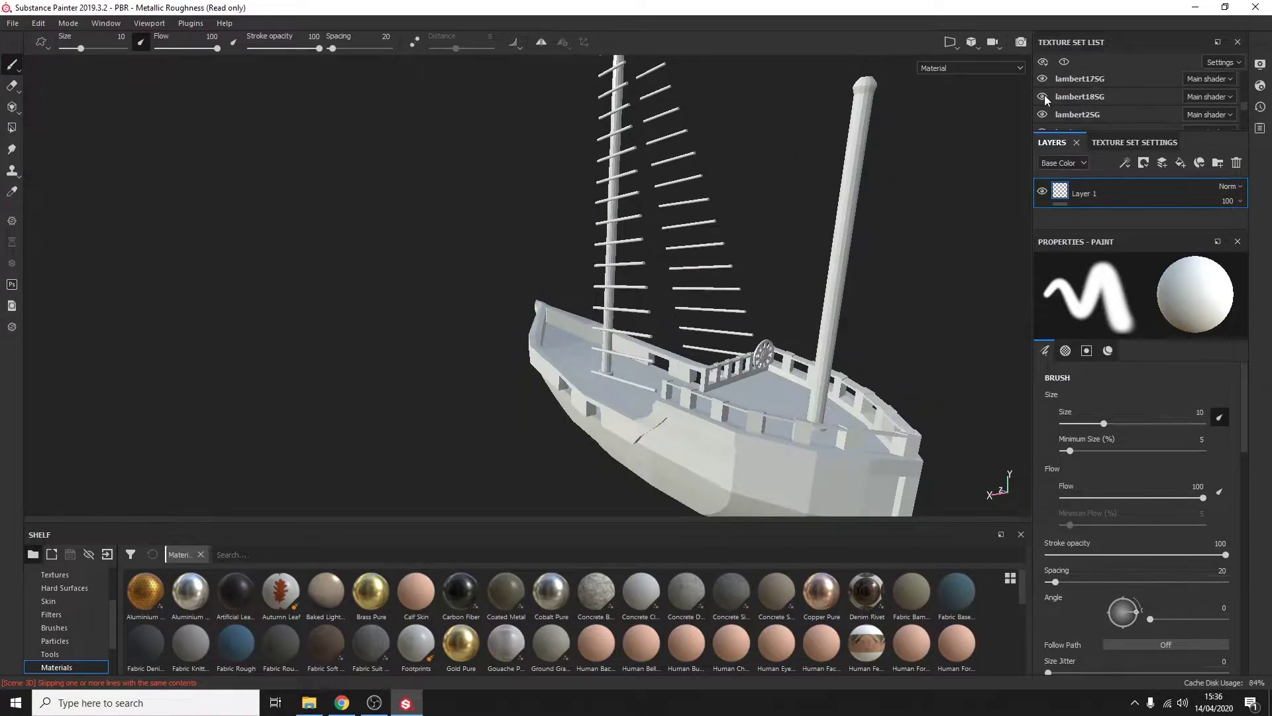
pyautogui.scroll(1, 1043, 82)
pyautogui.click(1043, 86)
pyautogui.moveTo(1133, 96)
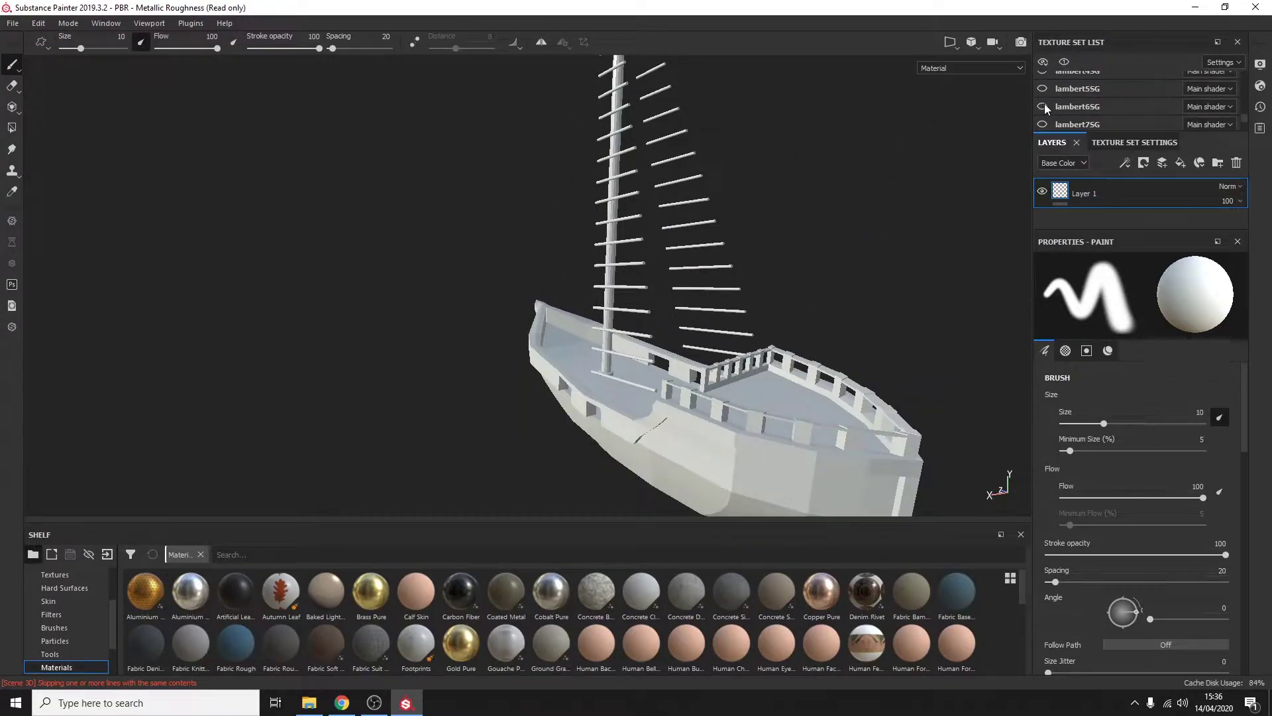
pyautogui.click(1043, 121)
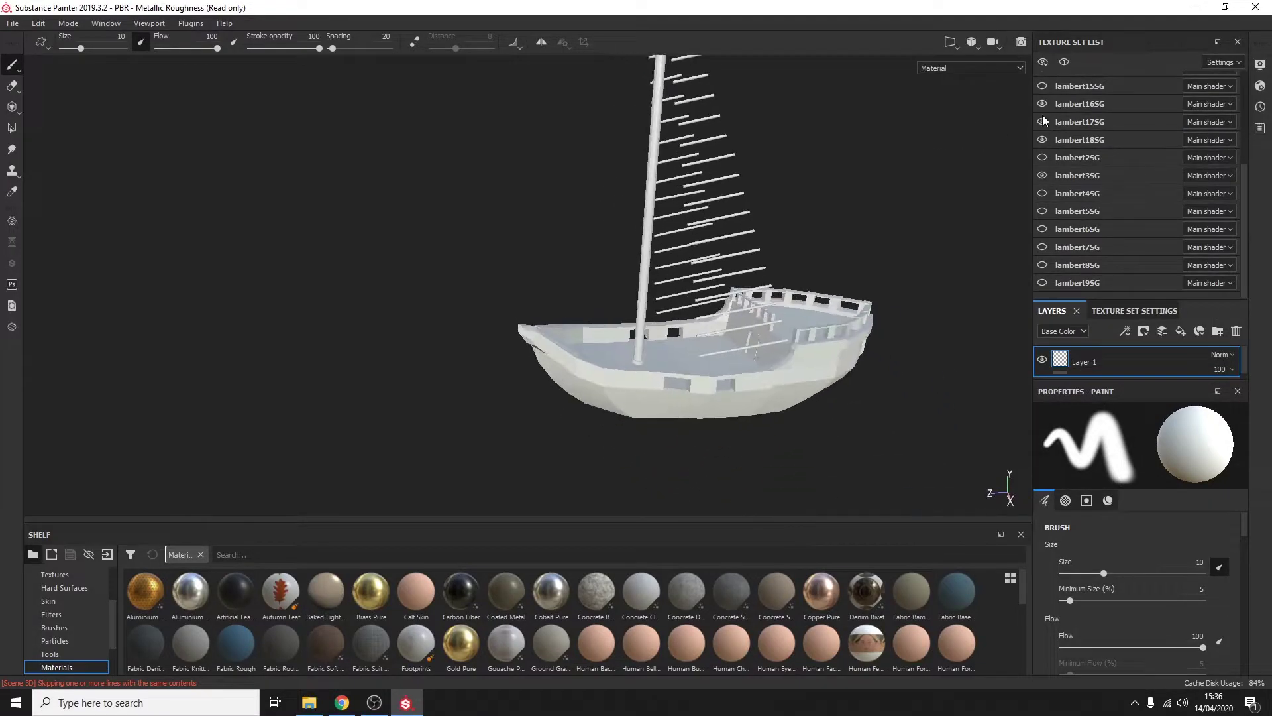
pyautogui.scroll(2, 1044, 203)
pyautogui.scroll(-2, 66, 636)
# Step: Show a blurred Panorama environment behind the model via Display Settings
pyautogui.click(64, 667)
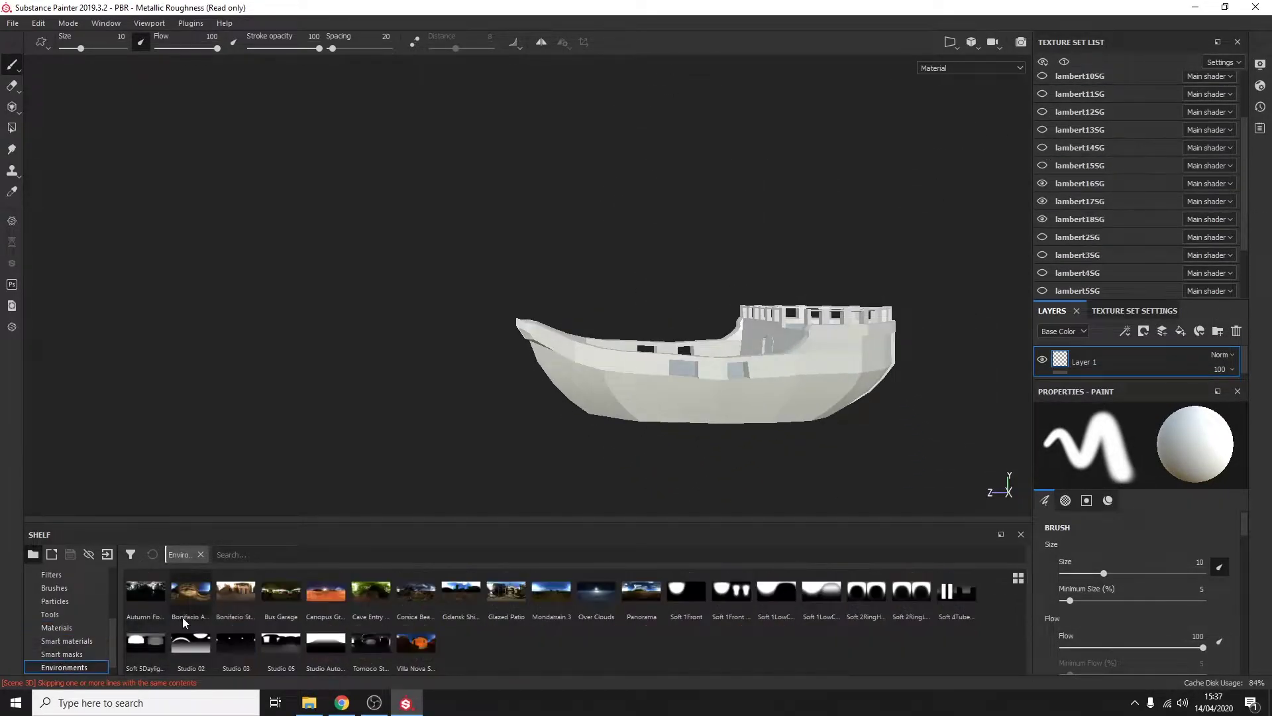
pyautogui.click(1261, 64)
pyautogui.moveTo(1021, 205); pyautogui.dragTo(1056, 206)
pyautogui.keyDown('alt'); pyautogui.moveTo(474, 212); pyautogui.dragTo(398, 226); pyautogui.keyUp('alt')
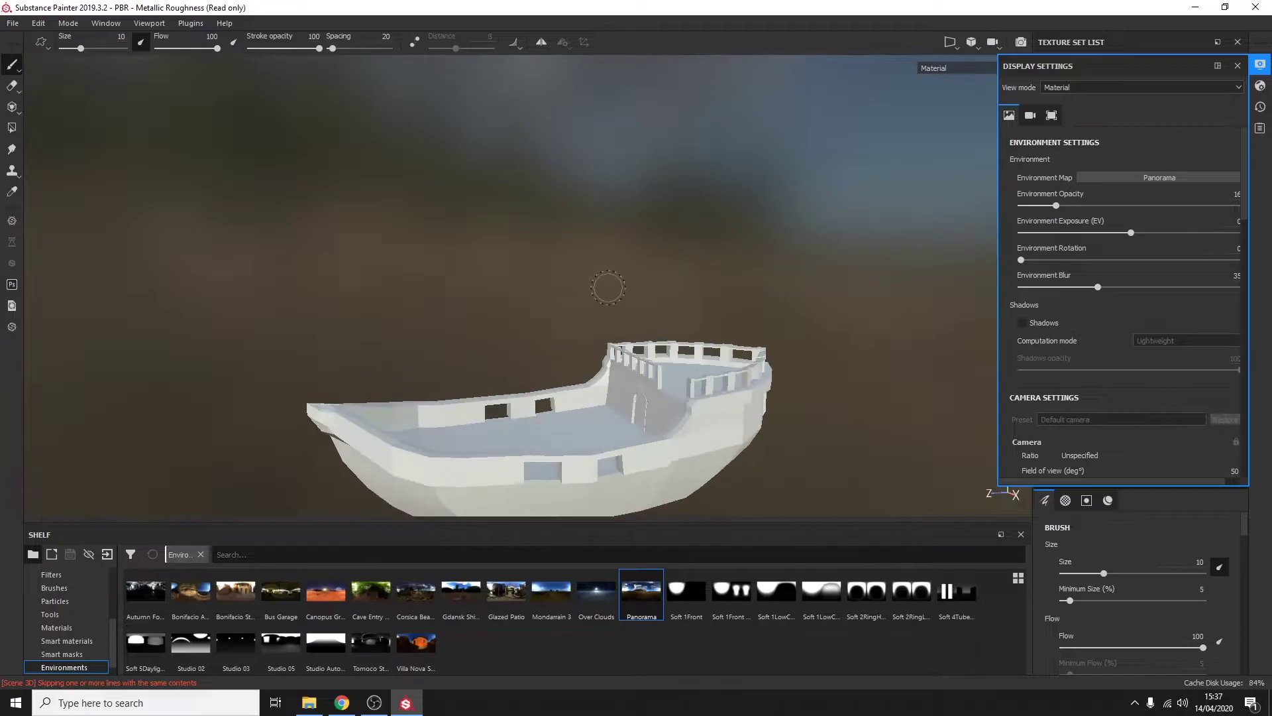
# Step: Search smart materials for 'woo' and try Wood Walnut, Nordic and Old, ending with Wood Chest Stylized on the hull
pyautogui.click(66, 641)
pyautogui.click(252, 554)
pyautogui.write('woo')
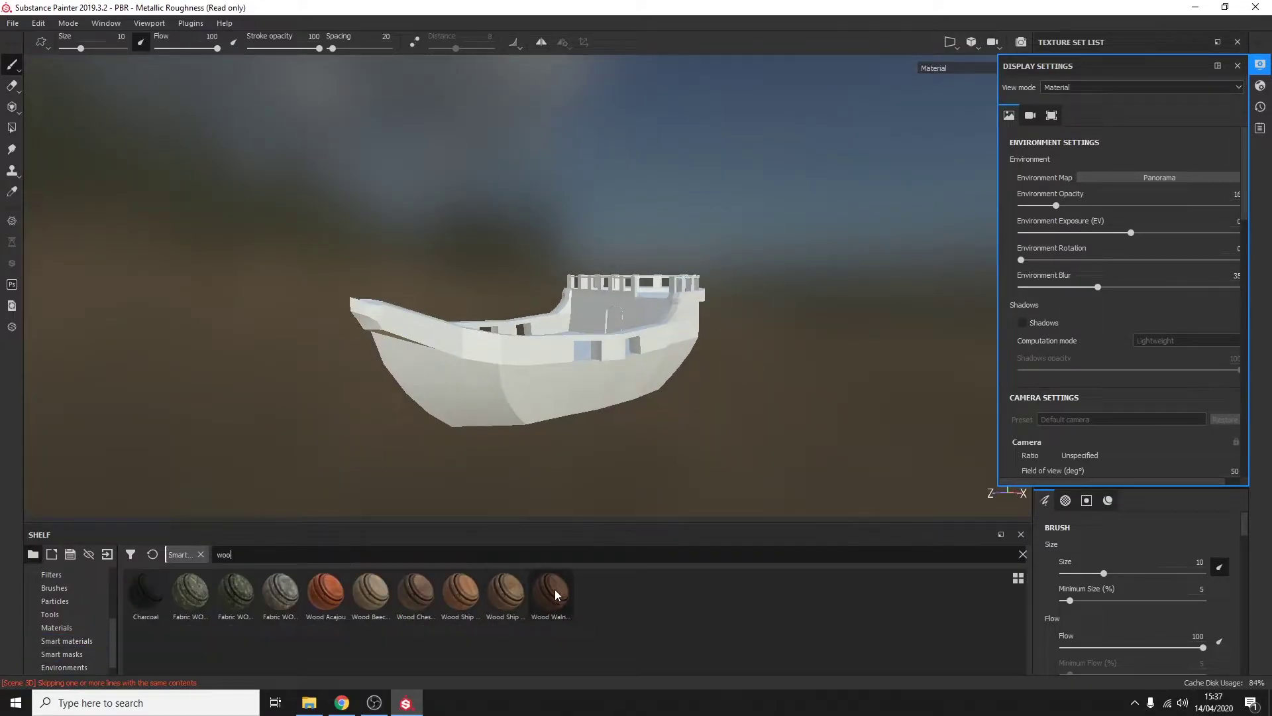
pyautogui.moveTo(550, 591); pyautogui.dragTo(496, 402)
pyautogui.keyDown('alt'); pyautogui.moveTo(773, 361); pyautogui.dragTo(503, 468); pyautogui.keyUp('alt')
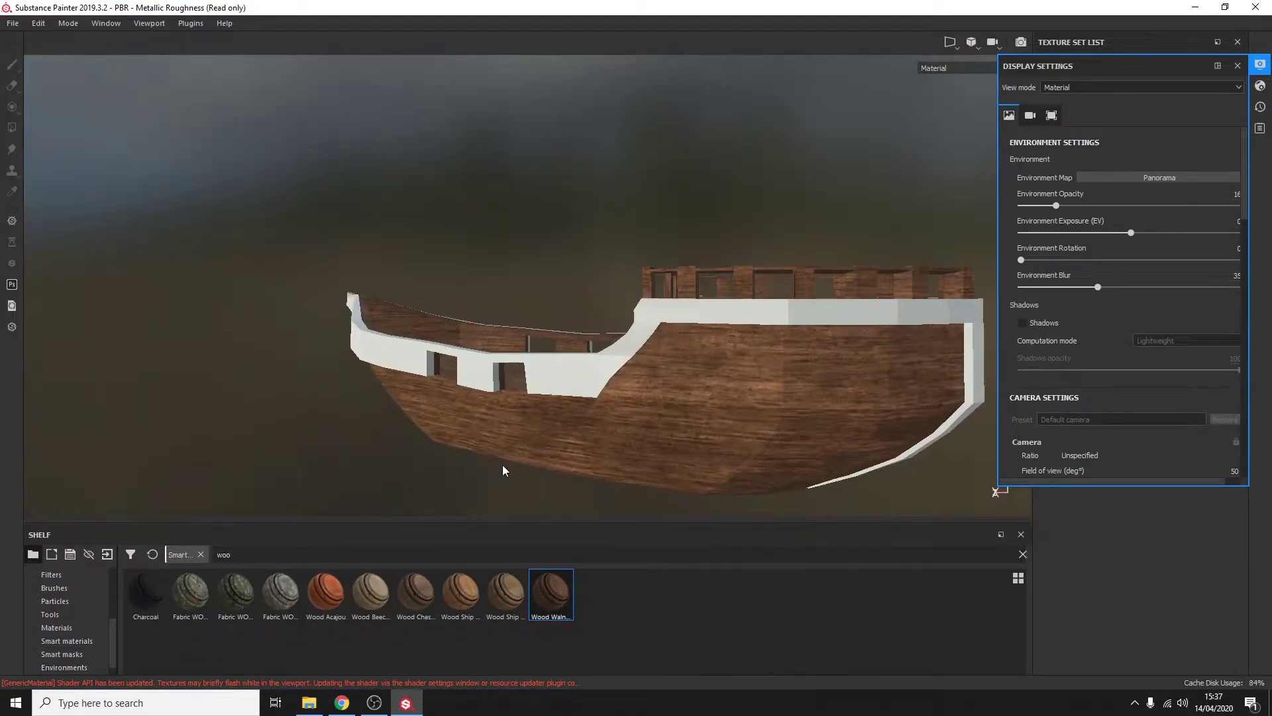
pyautogui.moveTo(460, 592)
pyautogui.mouseDown()
pyautogui.moveTo(611, 426)
pyautogui.moveTo(619, 469)
pyautogui.moveTo(599, 397)
pyautogui.moveTo(739, 361)
pyautogui.moveTo(305, 276)
pyautogui.mouseUp()
pyautogui.moveTo(505, 592)
pyautogui.mouseDown()
pyautogui.moveTo(696, 446)
pyautogui.moveTo(646, 343)
pyautogui.mouseUp()
pyautogui.moveTo(415, 591)
pyautogui.mouseDown()
pyautogui.moveTo(468, 367)
pyautogui.moveTo(683, 416)
pyautogui.moveTo(821, 408)
pyautogui.moveTo(745, 420)
pyautogui.moveTo(724, 397)
pyautogui.mouseUp()
# Step: Undo Wood Chest Stylized and try Wood Walnut and another wood on the hull
pyautogui.scroll(3, 628, 289)
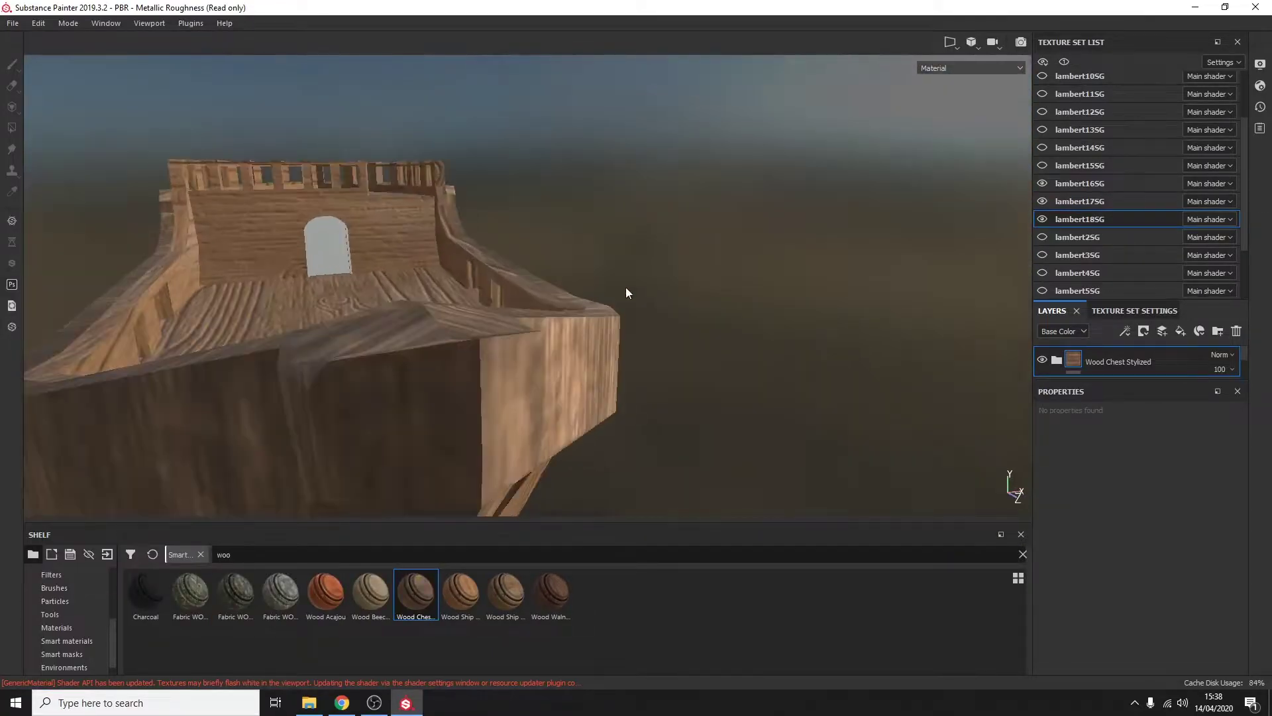
pyautogui.moveTo(627, 290)
pyautogui.keyDown('alt'); pyautogui.mouseDown()
pyautogui.moveTo(707, 277)
pyautogui.moveTo(455, 241)
pyautogui.mouseUp(); pyautogui.keyUp('alt')
pyautogui.hotkey('ctrl', 'z')
pyautogui.moveTo(506, 591); pyautogui.dragTo(534, 398)
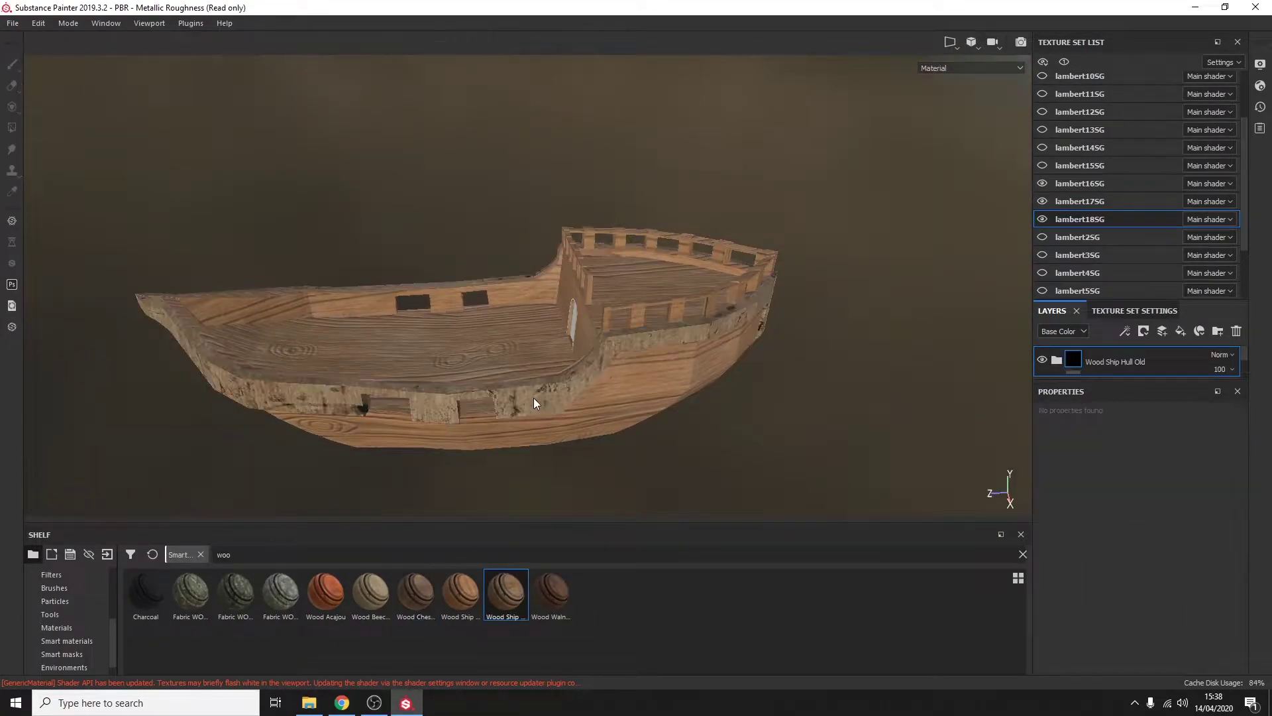
pyautogui.hotkey('ctrl', 'z')
pyautogui.moveTo(551, 592)
pyautogui.mouseDown()
pyautogui.moveTo(495, 449)
pyautogui.moveTo(457, 598)
pyautogui.mouseUp()
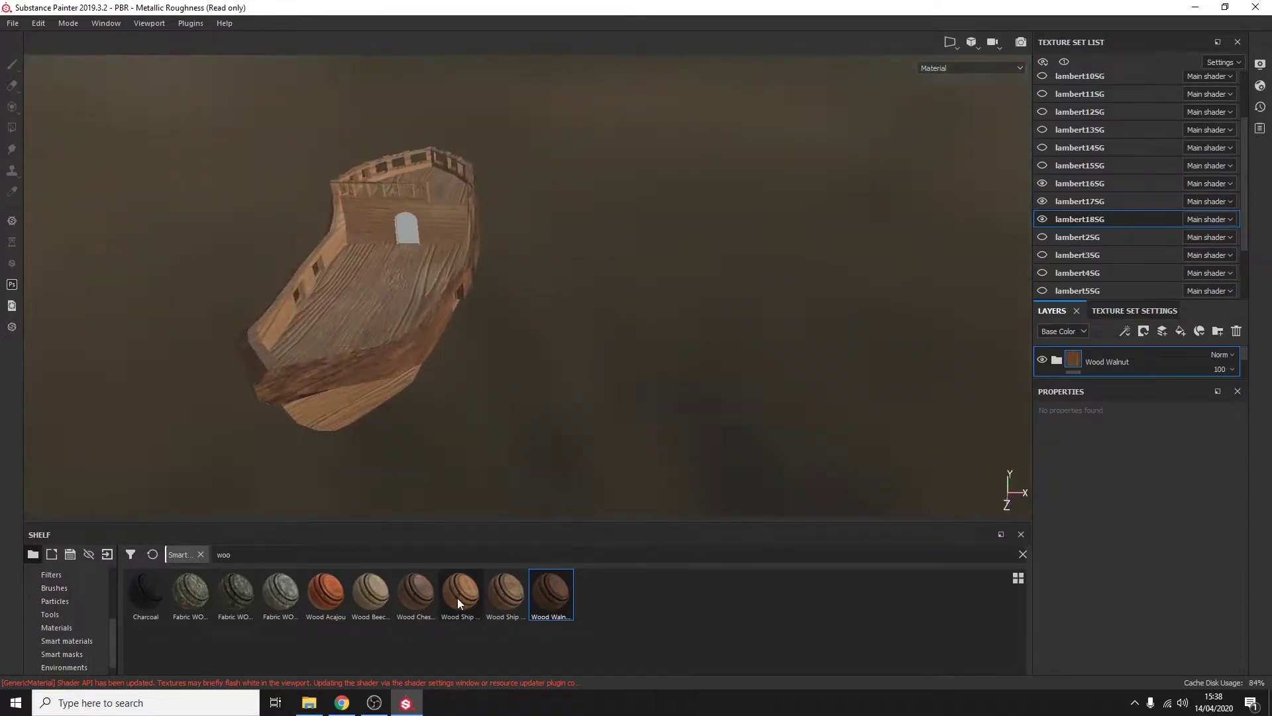
# Step: Replace Wood Beech Veined on the door with Wood Ship Hull Old
pyautogui.moveTo(371, 450); pyautogui.dragTo(380, 243)
pyautogui.scroll(5, 380, 243)
pyautogui.keyDown('alt'); pyautogui.moveTo(355, 171); pyautogui.dragTo(485, 207); pyautogui.keyUp('alt')
pyautogui.hotkey('ctrl', 'z')
pyautogui.moveTo(505, 594); pyautogui.dragTo(477, 243)
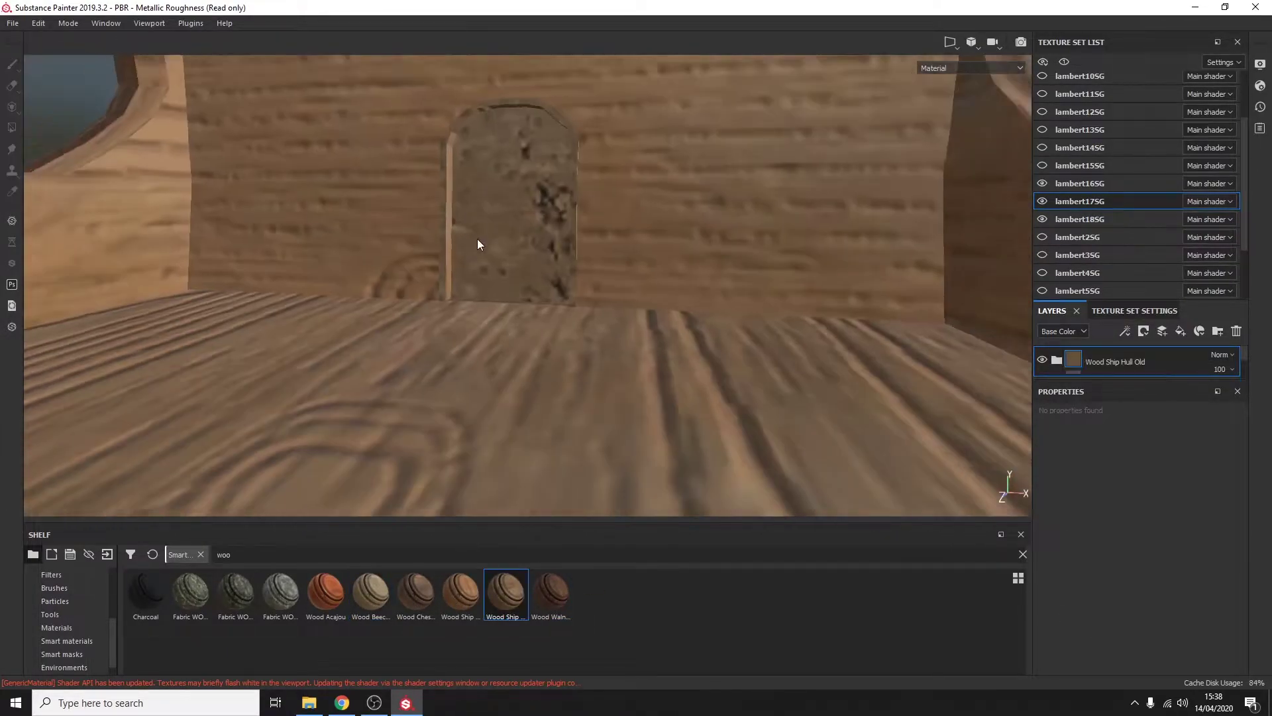
pyautogui.scroll(-5, 478, 244)
pyautogui.scroll(-3, 715, 300)
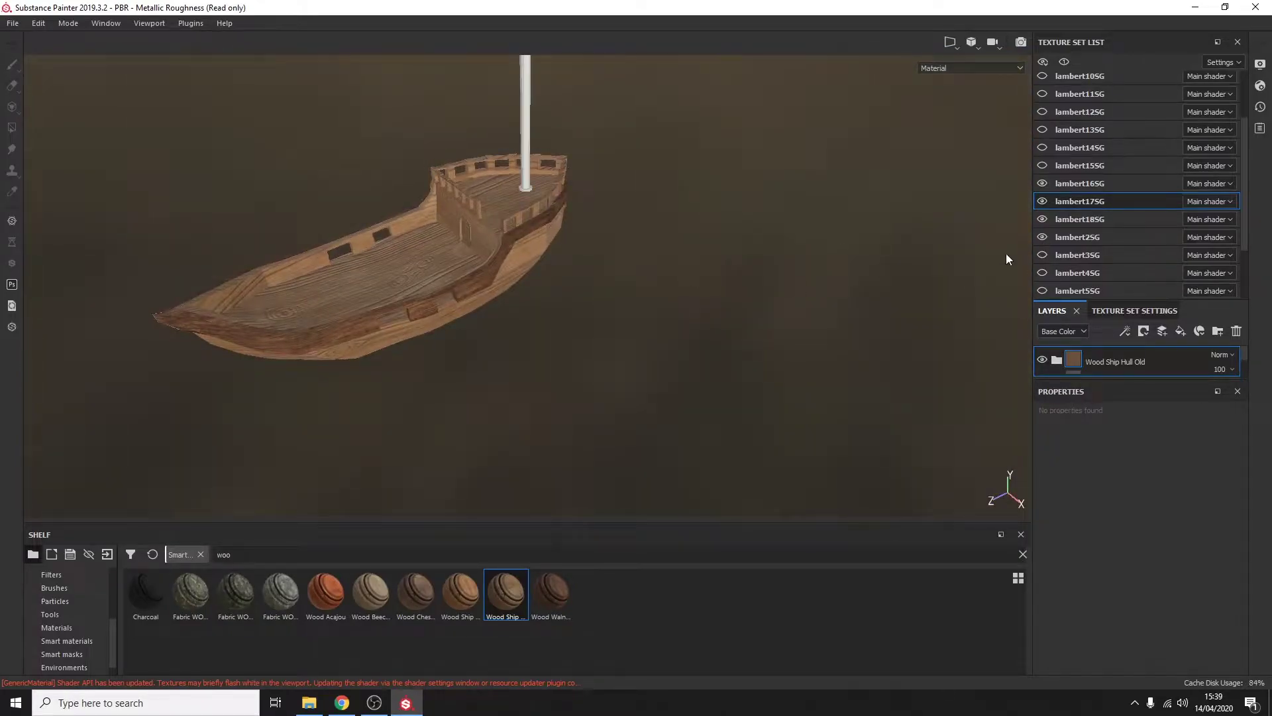
# Step: Apply Wood Ship Hull Nordic to the masts
pyautogui.keyDown('alt'); pyautogui.moveTo(1006, 255); pyautogui.dragTo(728, 428); pyautogui.keyUp('alt')
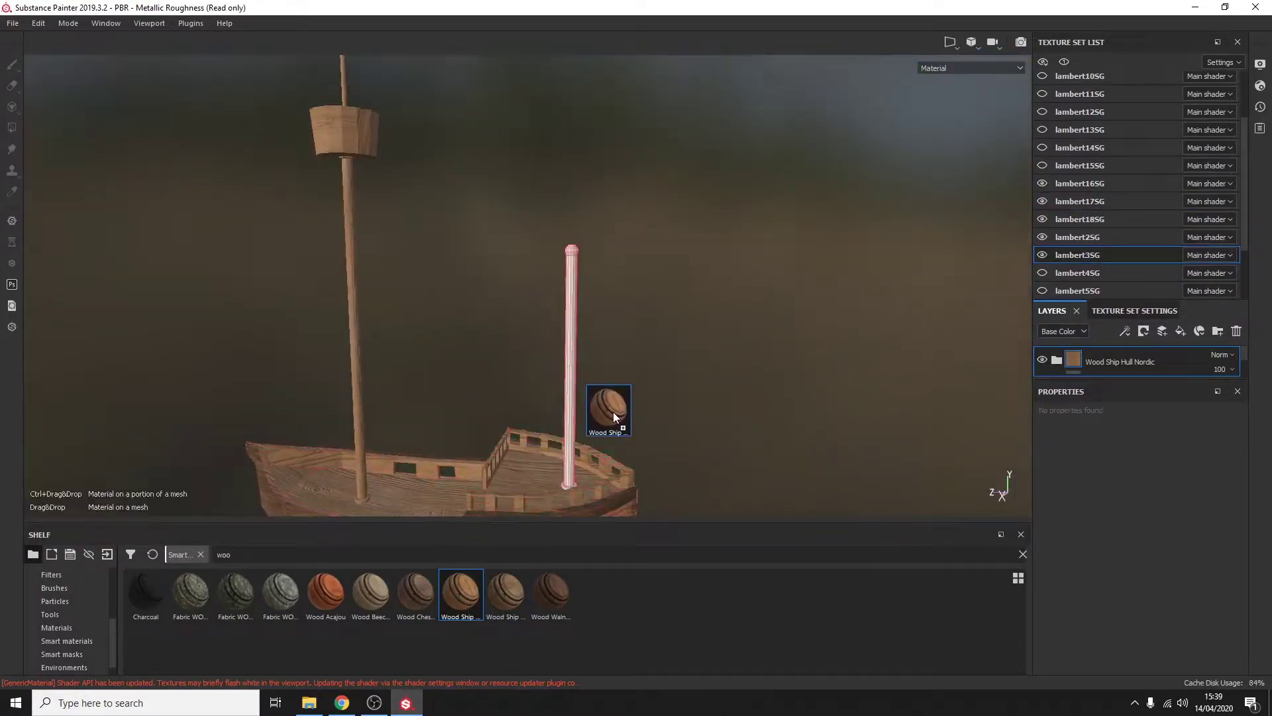
pyautogui.moveTo(346, 338); pyautogui.dragTo(590, 407)
pyautogui.scroll(5, 458, 396)
pyautogui.scroll(-5, 458, 395)
# Step: Apply Wood Walnut to the deck railing, stairs and another deck piece
pyautogui.keyDown('alt'); pyautogui.moveTo(787, 230); pyautogui.dragTo(1047, 272); pyautogui.keyUp('alt')
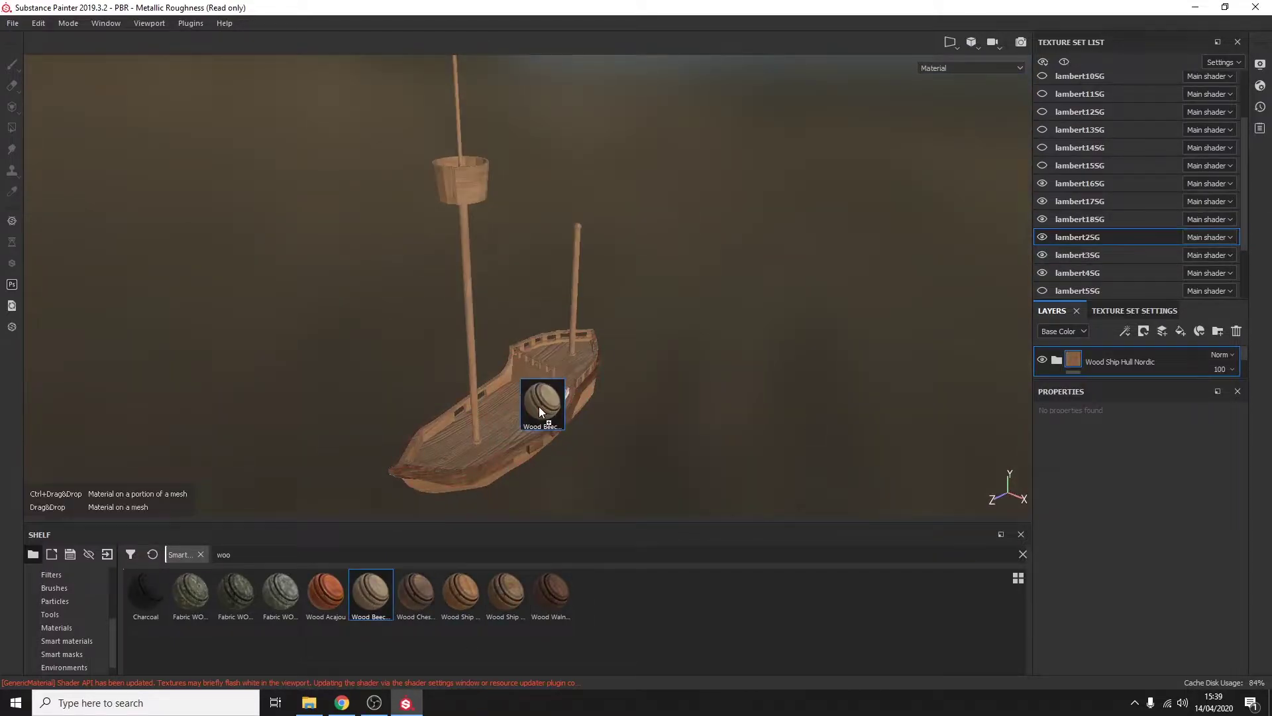
pyautogui.moveTo(540, 411); pyautogui.dragTo(602, 444)
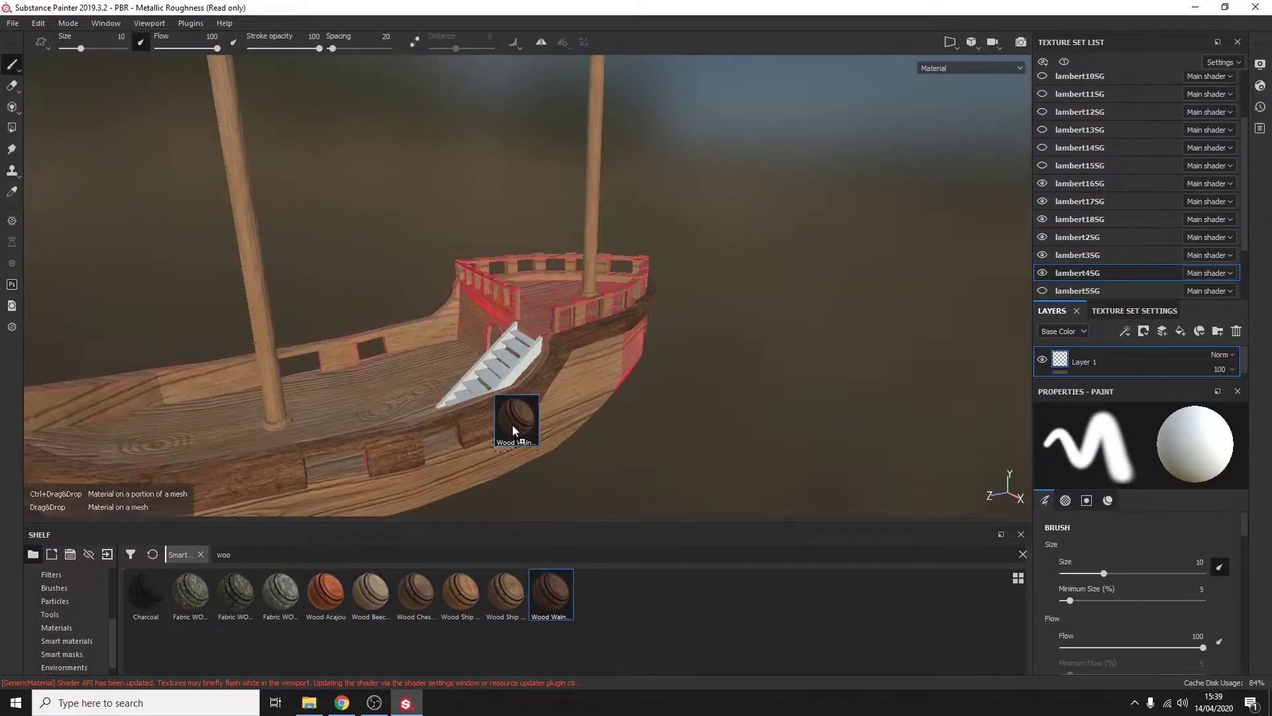
pyautogui.keyDown('ctrl'); pyautogui.moveTo(550, 592); pyautogui.dragTo(512, 424); pyautogui.keyUp('ctrl')
pyautogui.moveTo(804, 446)
pyautogui.keyDown('alt'); pyautogui.mouseDown()
pyautogui.moveTo(556, 427)
pyautogui.moveTo(932, 317)
pyautogui.mouseUp(); pyautogui.keyUp('alt')
pyautogui.moveTo(550, 591)
pyautogui.mouseDown()
pyautogui.moveTo(578, 325)
pyautogui.moveTo(315, 332)
pyautogui.mouseUp()
pyautogui.scroll(5, 611, 336)
pyautogui.scroll(-2, 1077, 268)
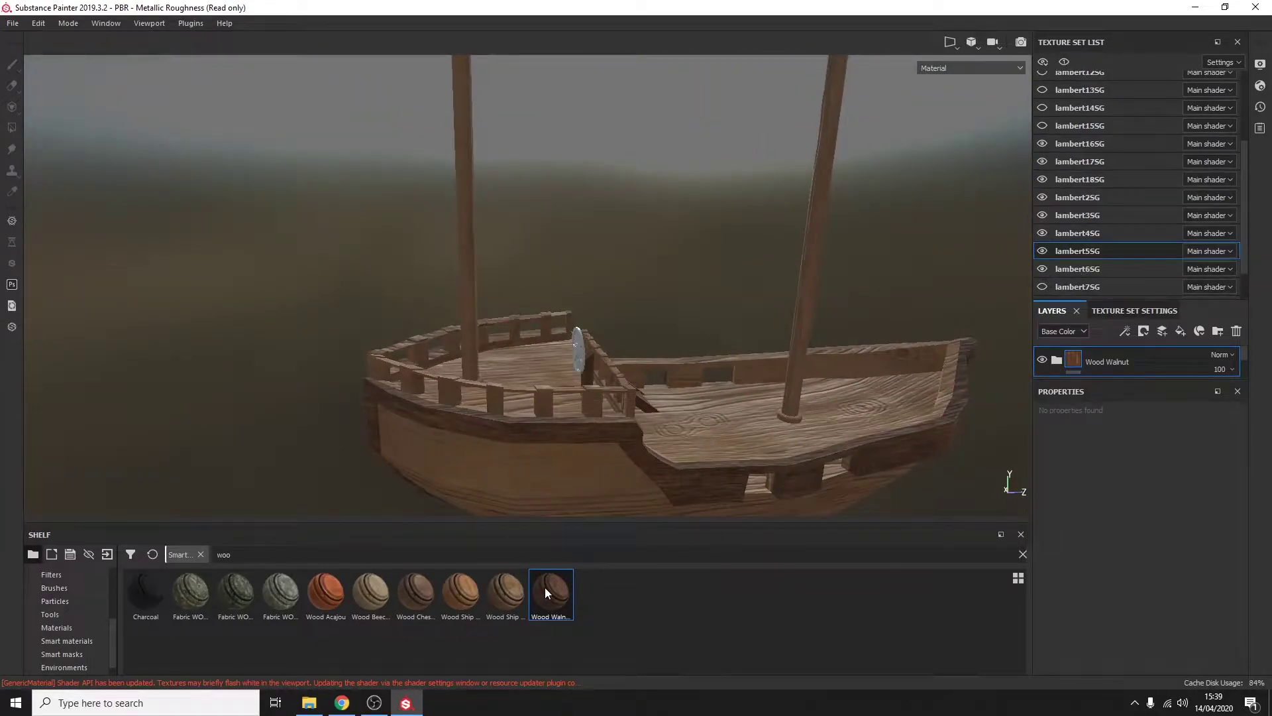
# Step: Select the lambert7SG texture set and make the hidden sail visible again
pyautogui.keyDown('alt'); pyautogui.moveTo(626, 254); pyautogui.dragTo(429, 477); pyautogui.keyUp('alt')
pyautogui.keyDown('alt'); pyautogui.moveTo(802, 307); pyautogui.dragTo(762, 331); pyautogui.keyUp('alt')
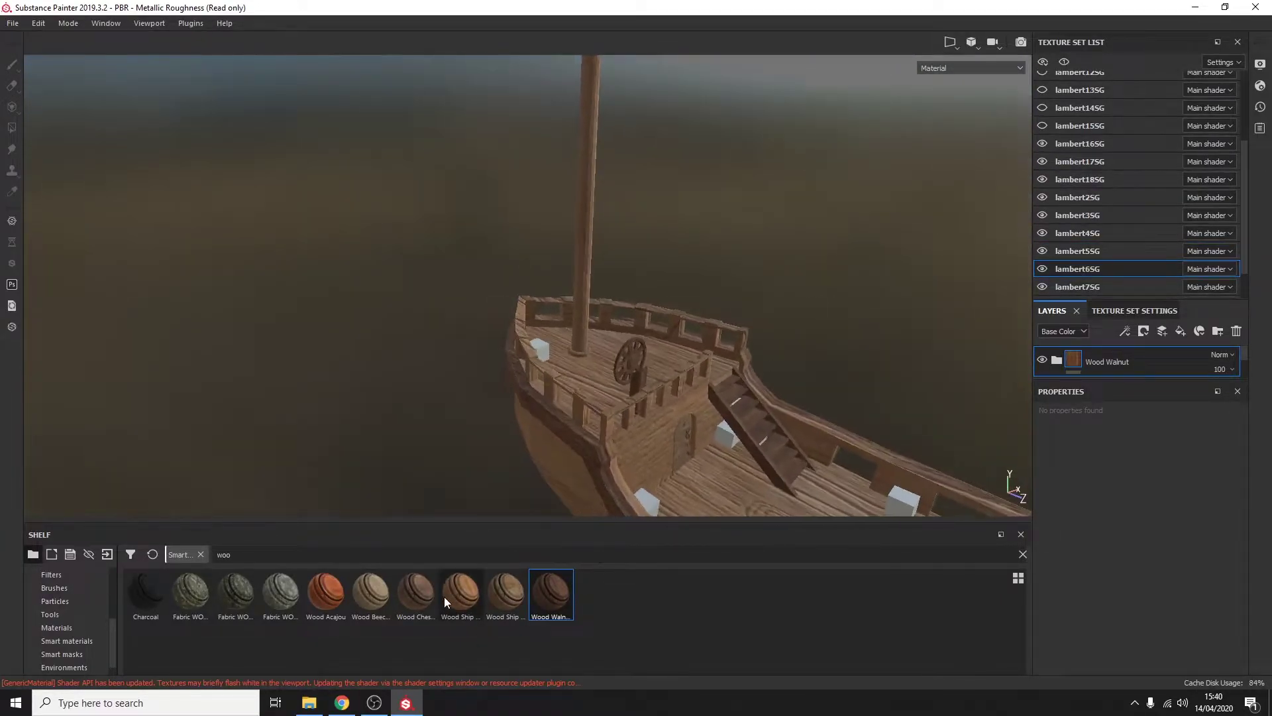
pyautogui.keyDown('alt'); pyautogui.moveTo(791, 424); pyautogui.dragTo(596, 265); pyautogui.keyUp('alt')
pyautogui.click(1077, 286)
pyautogui.scroll(-2, 1078, 265)
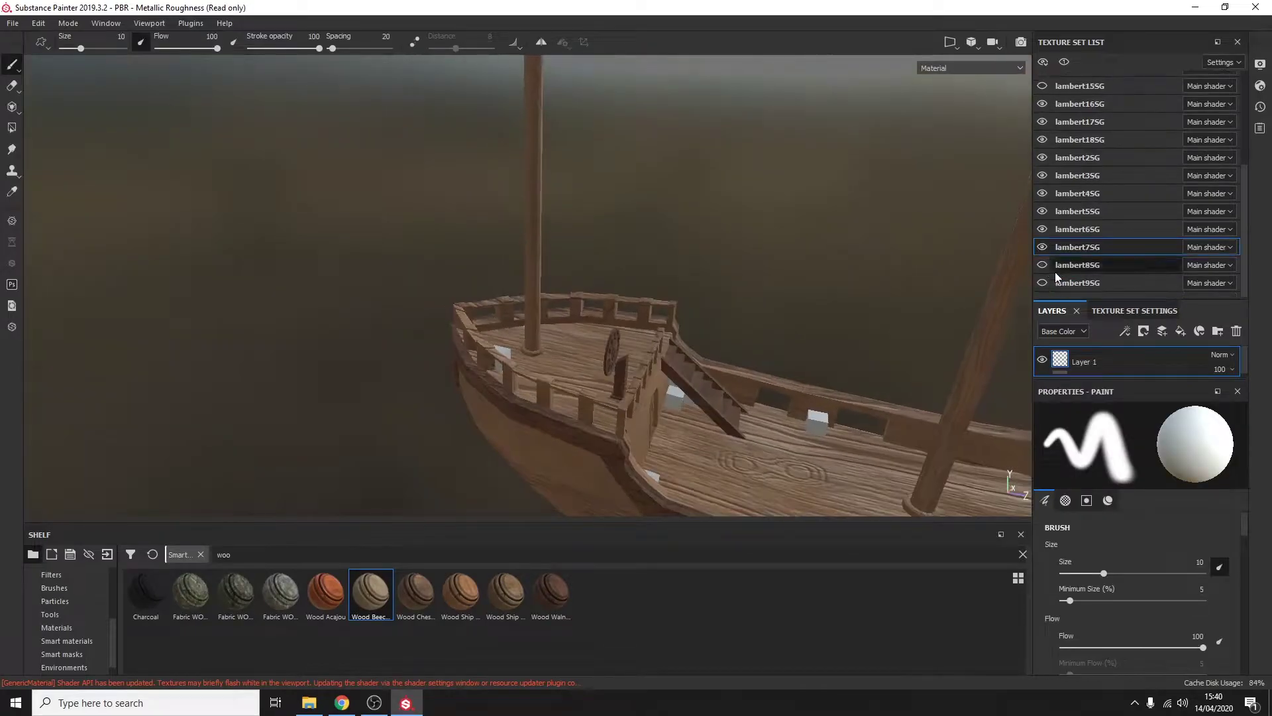
pyautogui.click(1043, 264)
pyautogui.scroll(-3, 866, 221)
# Step: Search the shelf for 'fabric' and try Fabric Canvas Creased and a Fabric WO material on the sails, undoing both
pyautogui.scroll(5, 1057, 239)
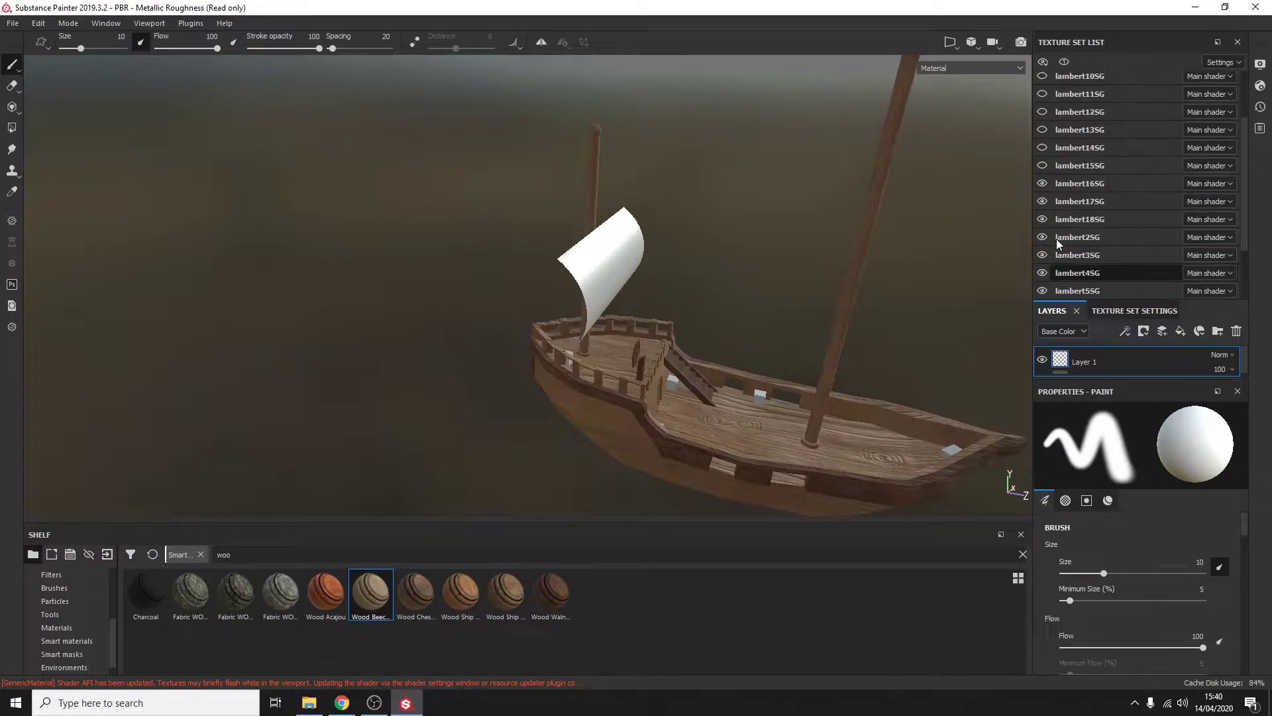
pyautogui.moveTo(961, 245)
pyautogui.keyDown('alt'); pyautogui.mouseDown()
pyautogui.moveTo(893, 251)
pyautogui.moveTo(662, 464)
pyautogui.mouseUp(); pyautogui.keyUp('alt')
pyautogui.click(456, 558)
pyautogui.press('BackSpace')
pyautogui.press('BackSpace')
pyautogui.press('BackSpace')
pyautogui.write('fabric')
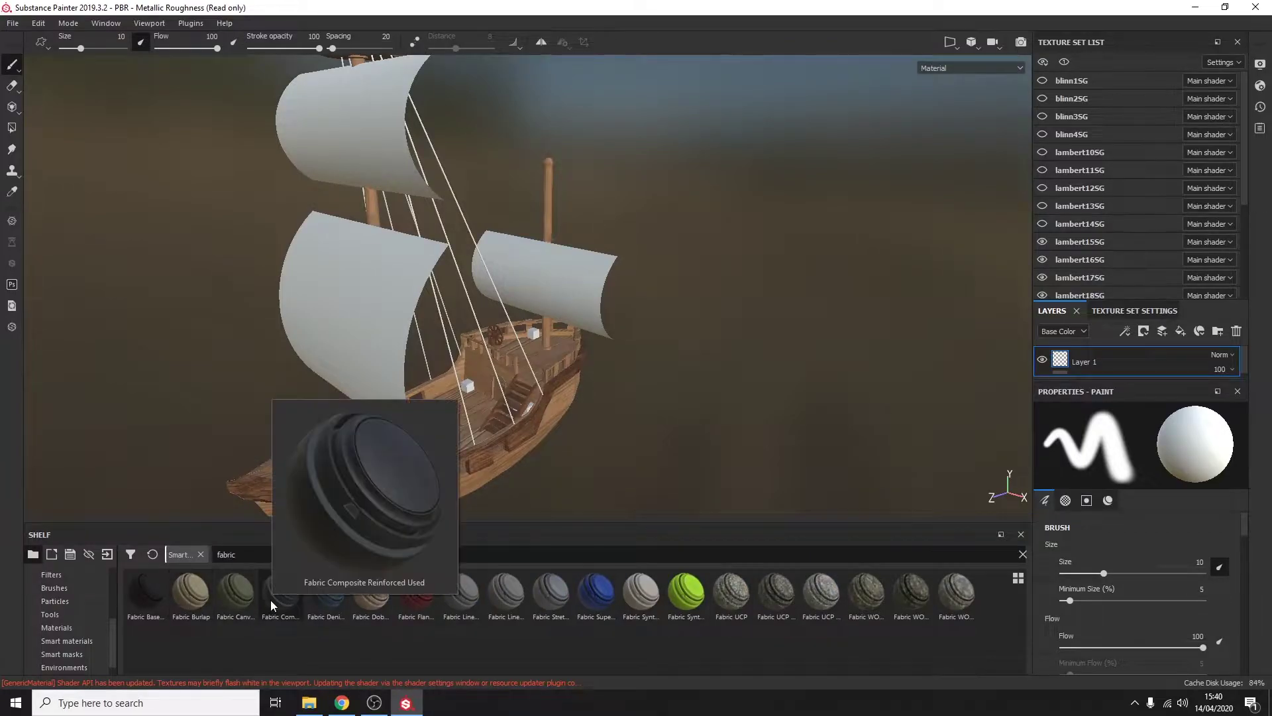
pyautogui.moveTo(235, 592)
pyautogui.mouseDown()
pyautogui.moveTo(349, 326)
pyautogui.moveTo(760, 375)
pyautogui.moveTo(983, 369)
pyautogui.mouseUp()
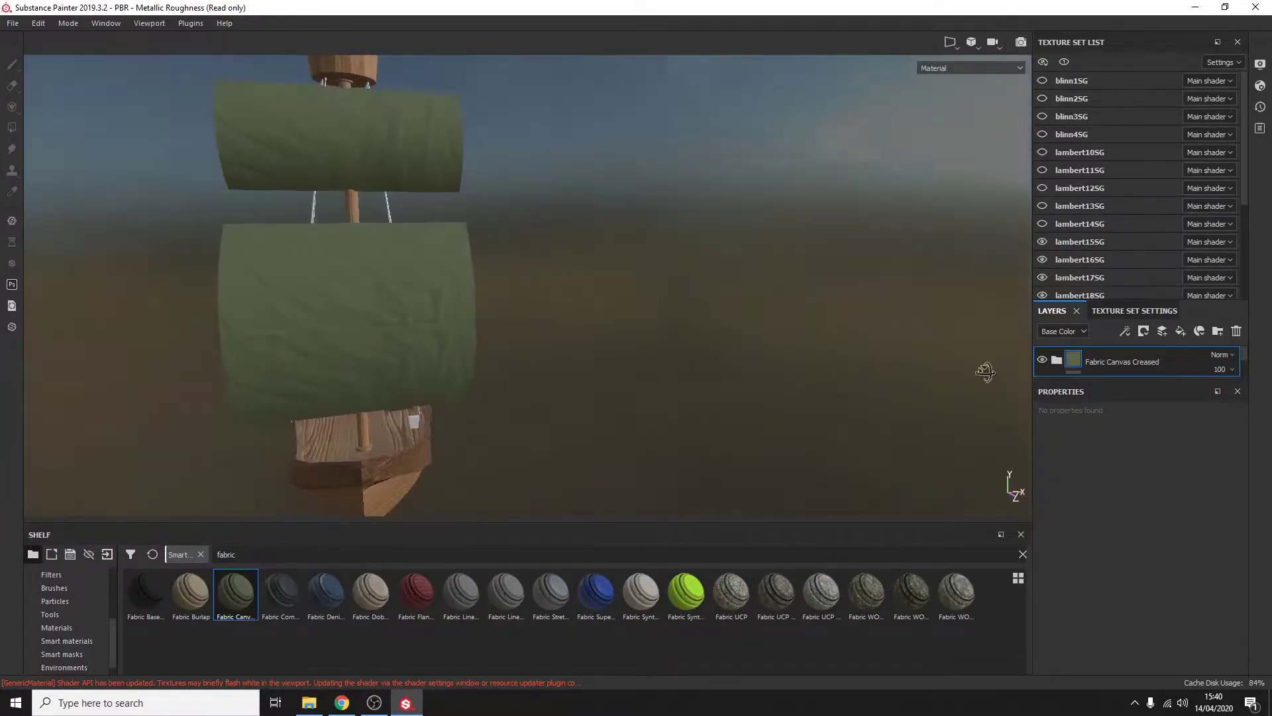
pyautogui.hotkey('ctrl', 'z')
pyautogui.moveTo(436, 371); pyautogui.dragTo(439, 370)
pyautogui.hotkey('ctrl', 'z')
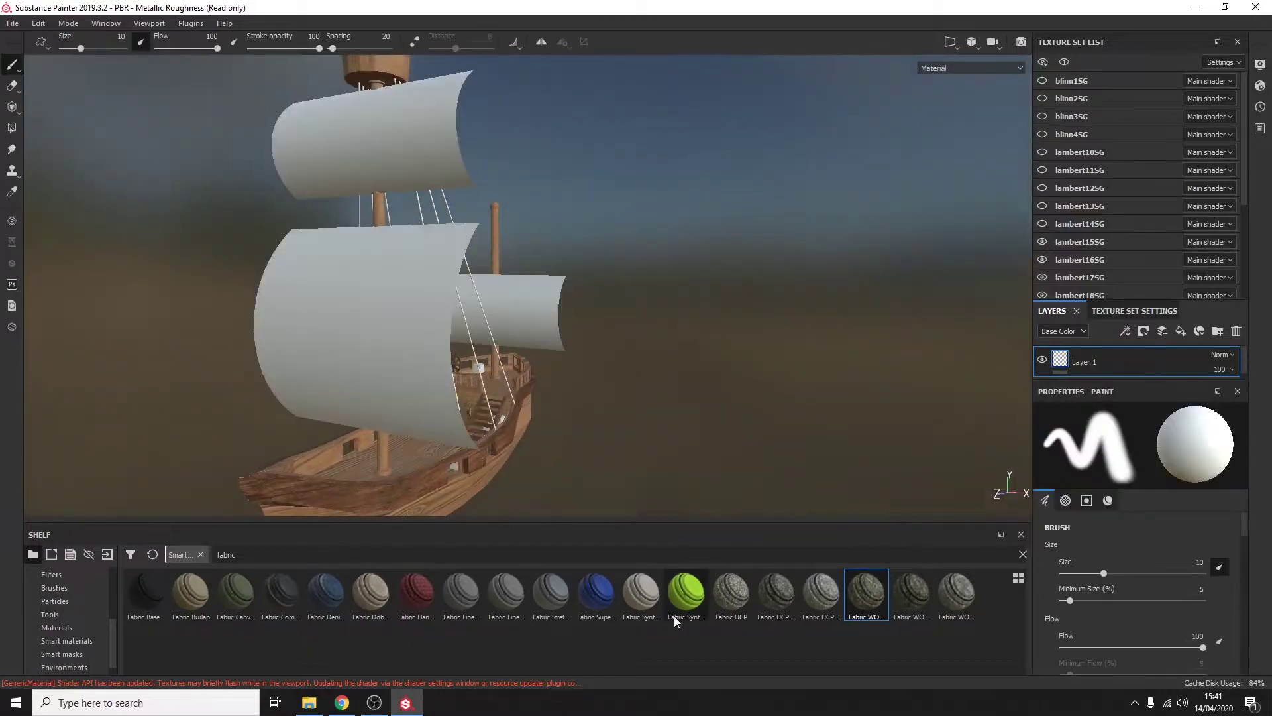
# Step: Settle on Fabric Denim Washed Out for the sails and add Fabric Linen Worn to the rigging
pyautogui.moveTo(640, 592)
pyautogui.mouseDown()
pyautogui.moveTo(395, 344)
pyautogui.moveTo(626, 291)
pyautogui.moveTo(398, 318)
pyautogui.mouseUp()
pyautogui.hotkey('ctrl', 'z')
pyautogui.moveTo(327, 592); pyautogui.dragTo(301, 362)
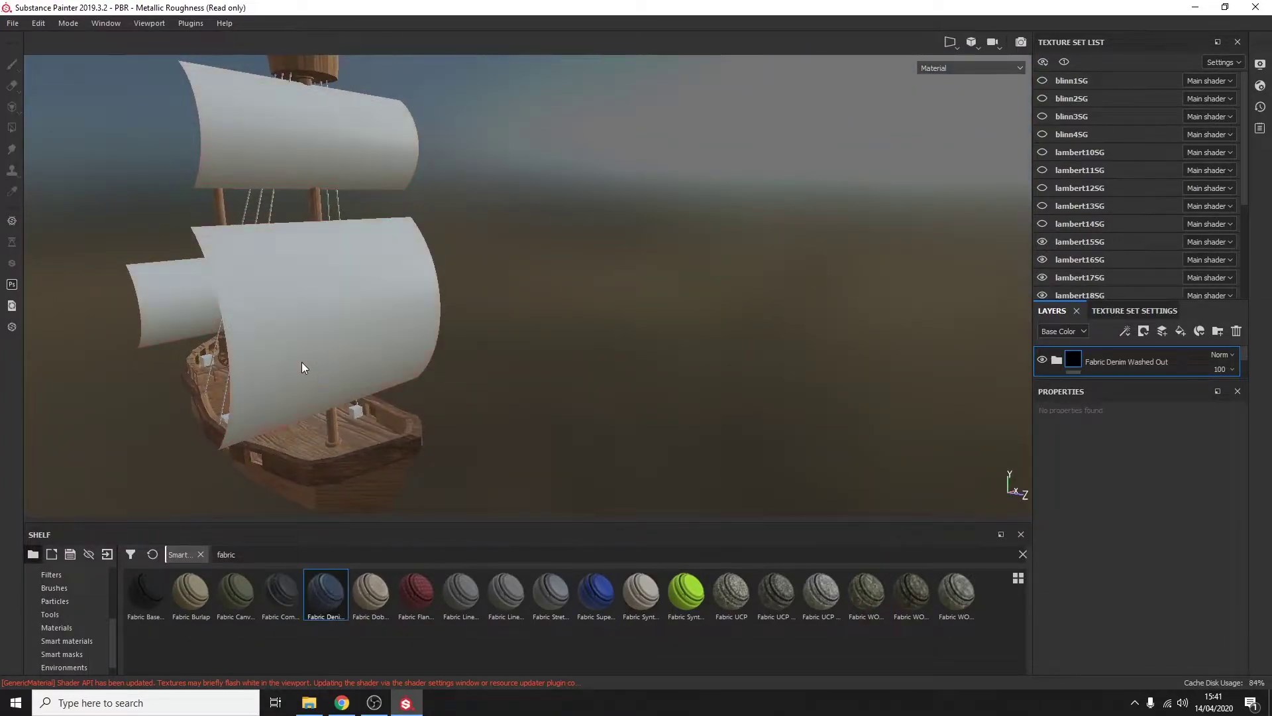
pyautogui.keyDown('alt'); pyautogui.moveTo(579, 333); pyautogui.dragTo(864, 304); pyautogui.keyUp('alt')
pyautogui.keyDown('alt'); pyautogui.moveTo(828, 253); pyautogui.dragTo(676, 284); pyautogui.keyUp('alt')
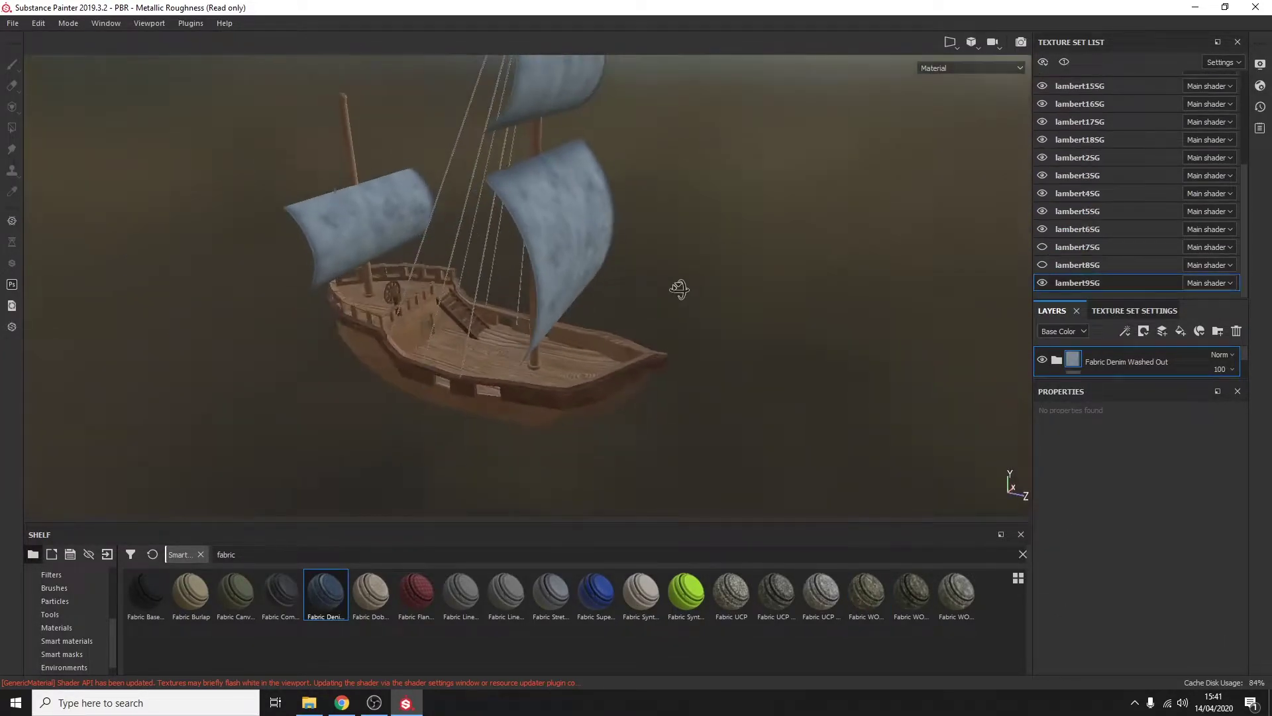
pyautogui.moveTo(447, 266); pyautogui.dragTo(448, 266)
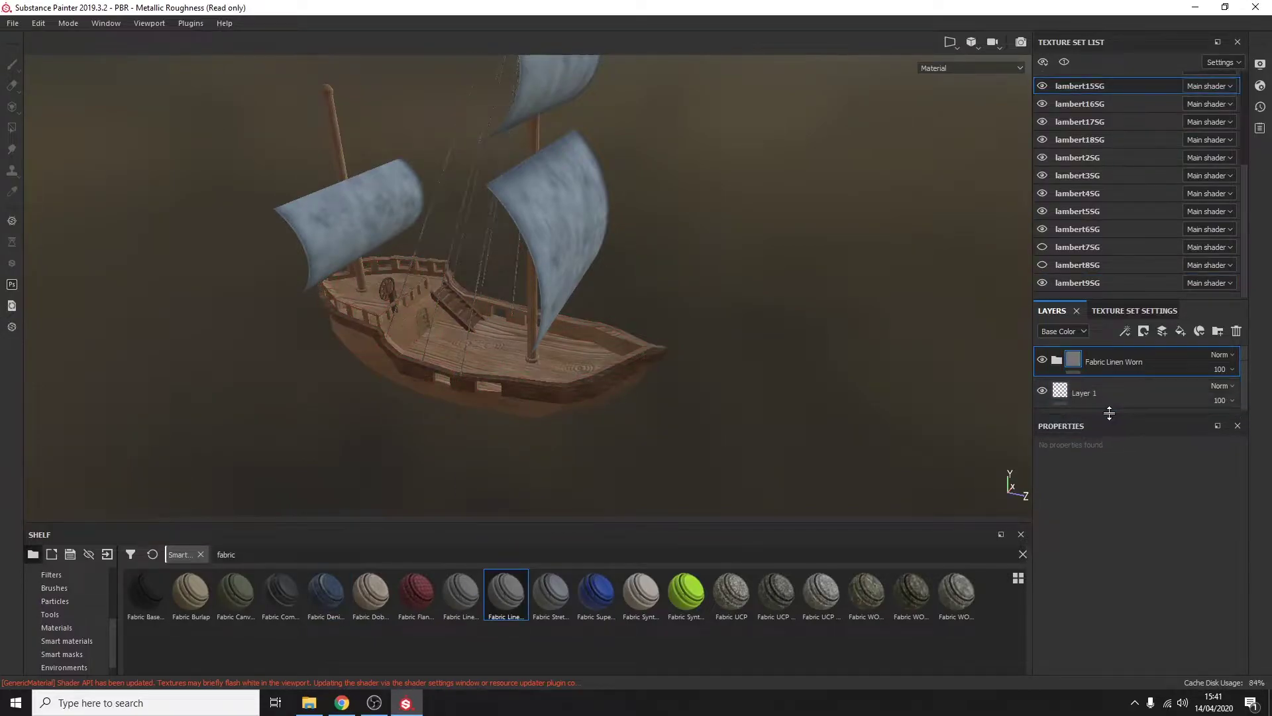
# Step: Inspect the Tears and Worn Edges layers, then delete the Fabric Linen Worn group from the ropes
pyautogui.scroll(1, 1110, 399)
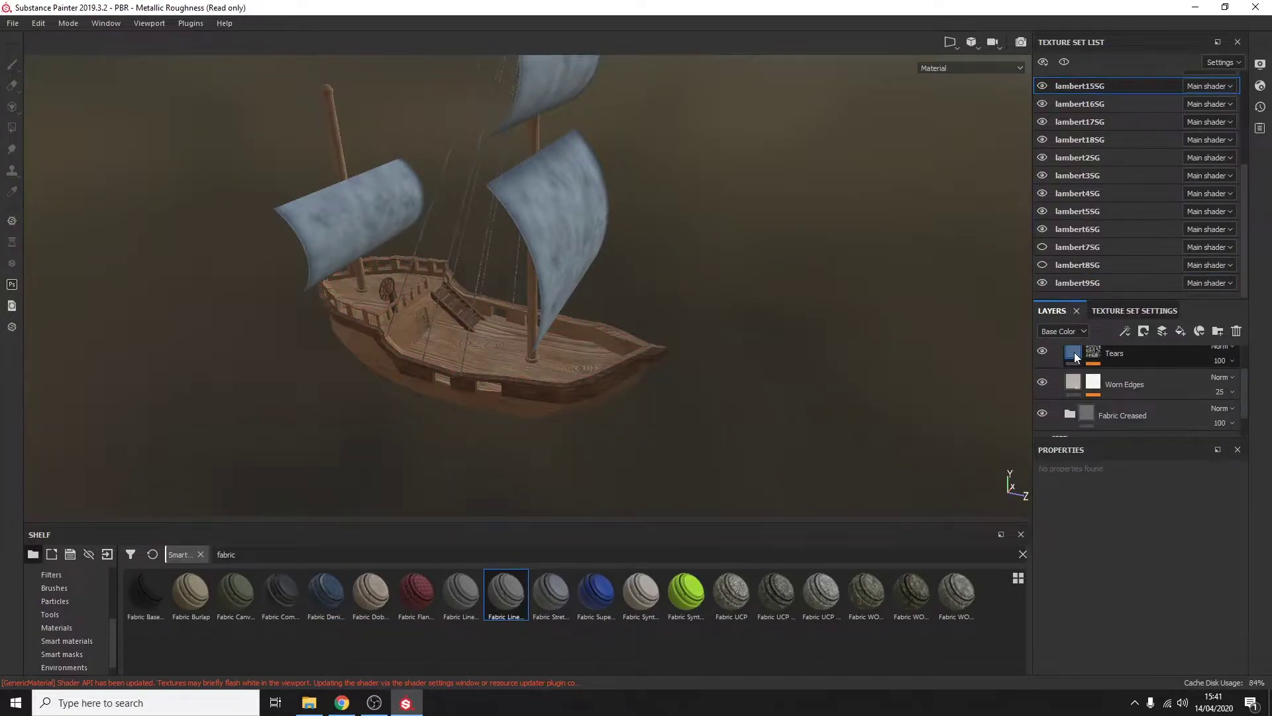
pyautogui.click(1075, 352)
pyautogui.click(1075, 561)
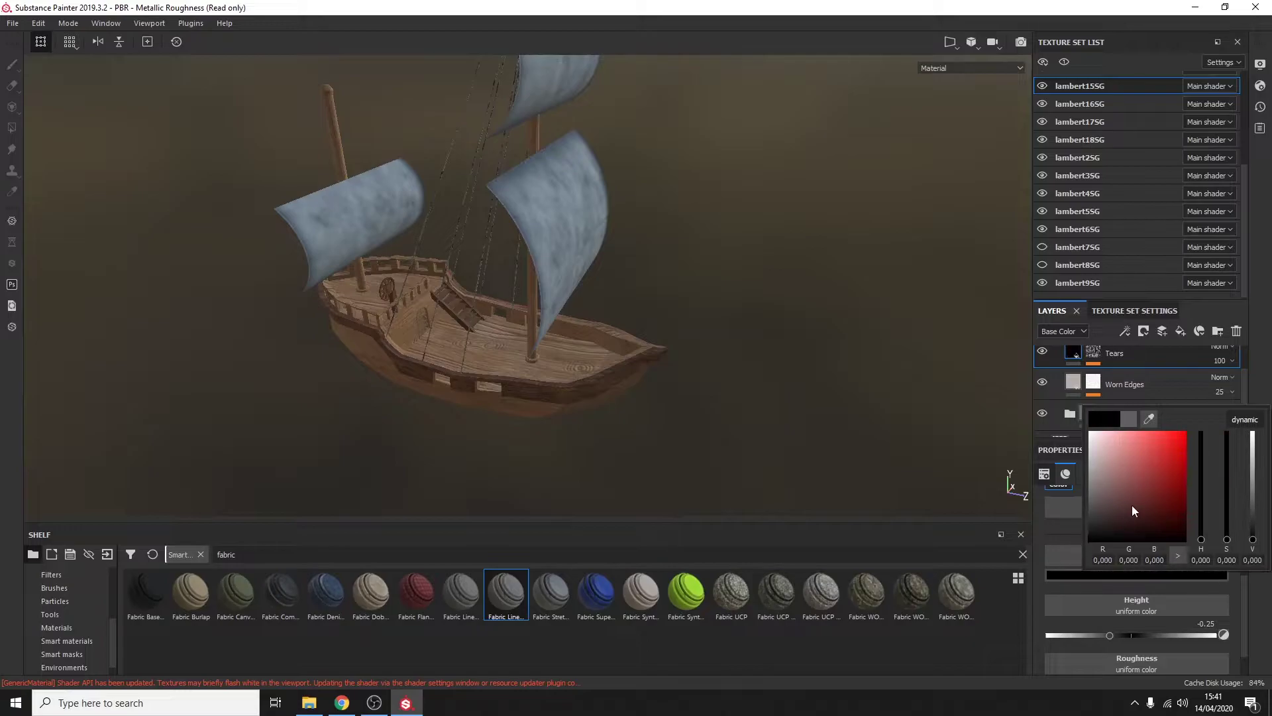
pyautogui.click(1068, 383)
pyautogui.scroll(5, 560, 252)
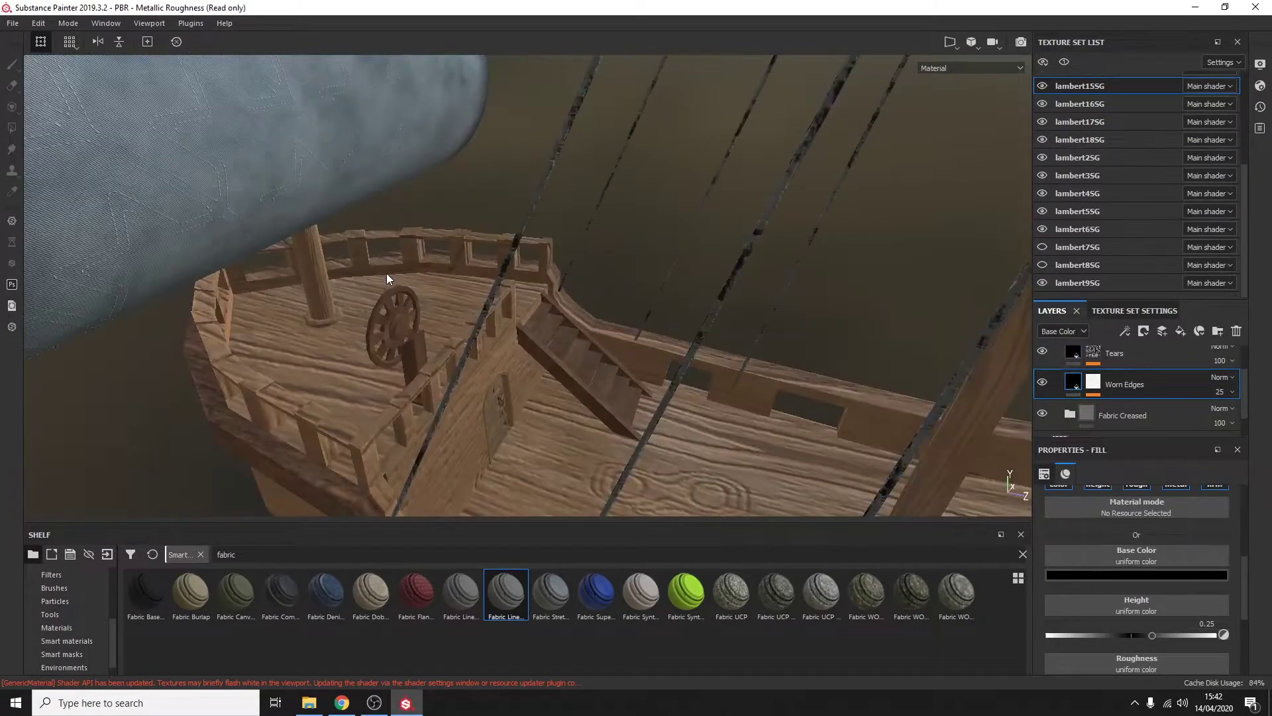
pyautogui.scroll(-5, 560, 251)
pyautogui.click(1143, 396)
pyautogui.press('Delete')
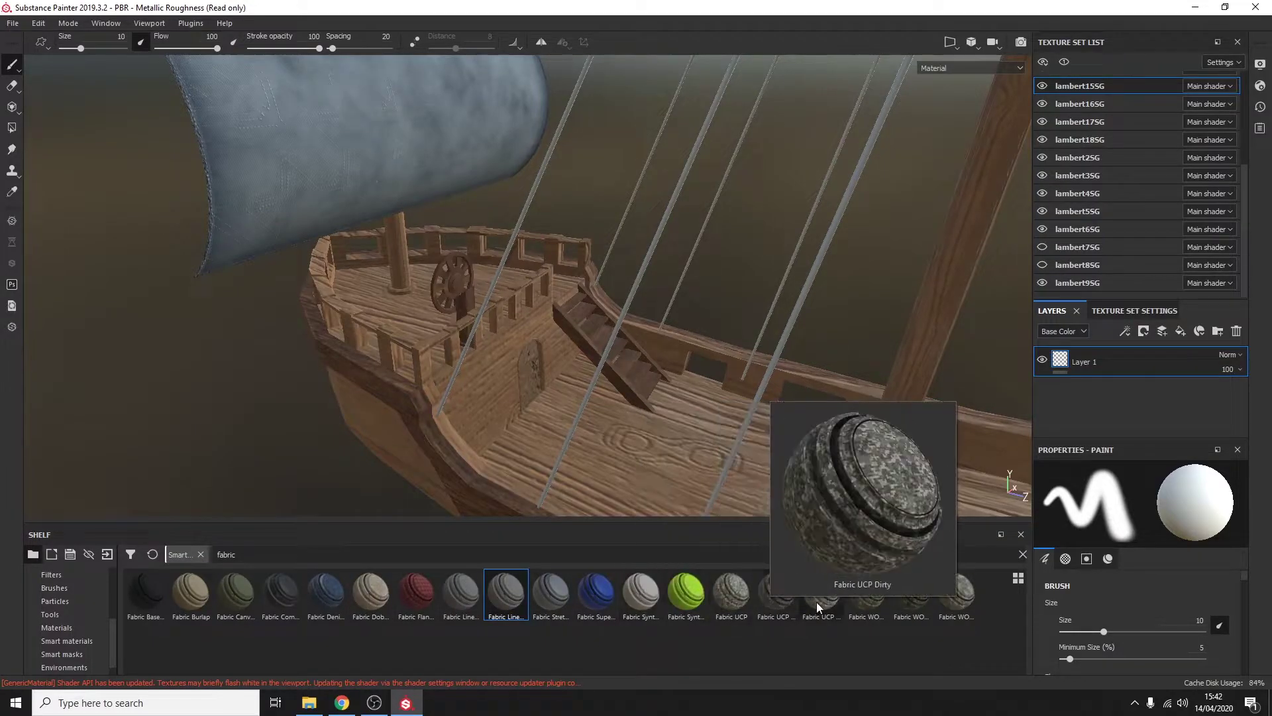
# Step: Apply Fabric Soft Denim from Materials to the ropes and change its Denim Color to light beige
pyautogui.click(96, 628)
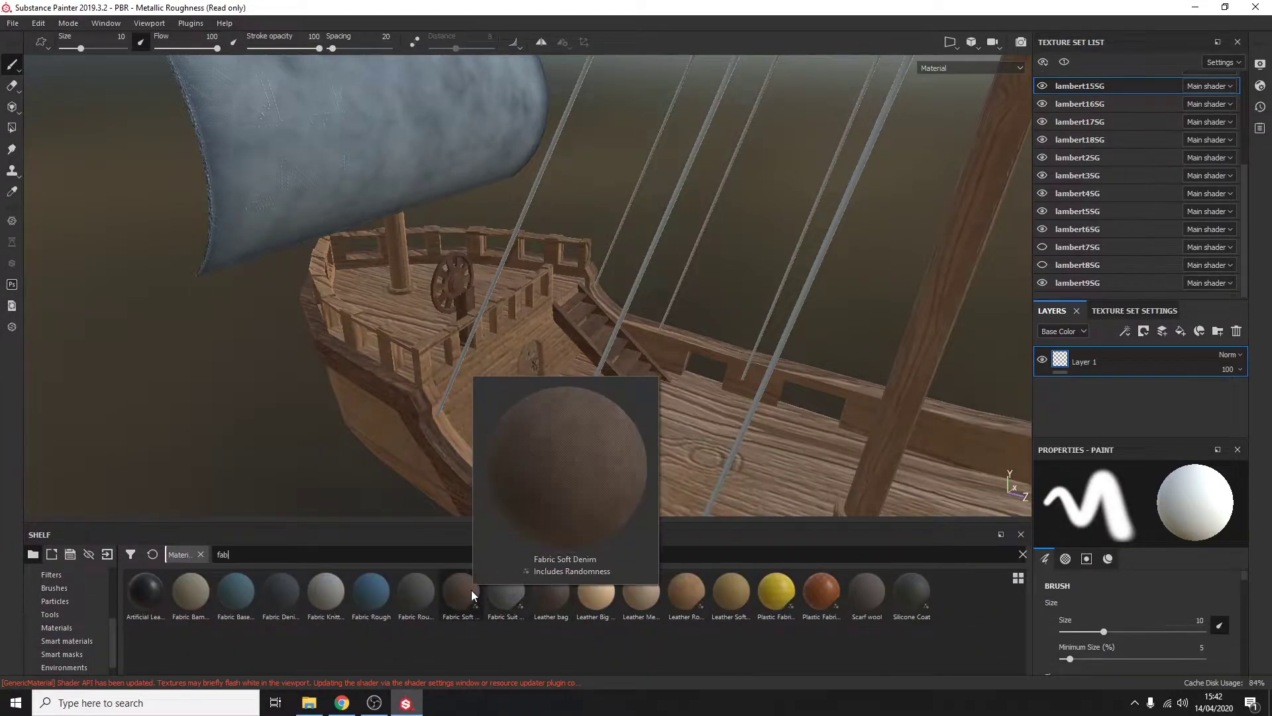
pyautogui.moveTo(472, 590)
pyautogui.mouseDown()
pyautogui.moveTo(457, 332)
pyautogui.moveTo(471, 335)
pyautogui.mouseUp()
pyautogui.keyDown('alt'); pyautogui.moveTo(690, 294); pyautogui.dragTo(1058, 369); pyautogui.keyUp('alt')
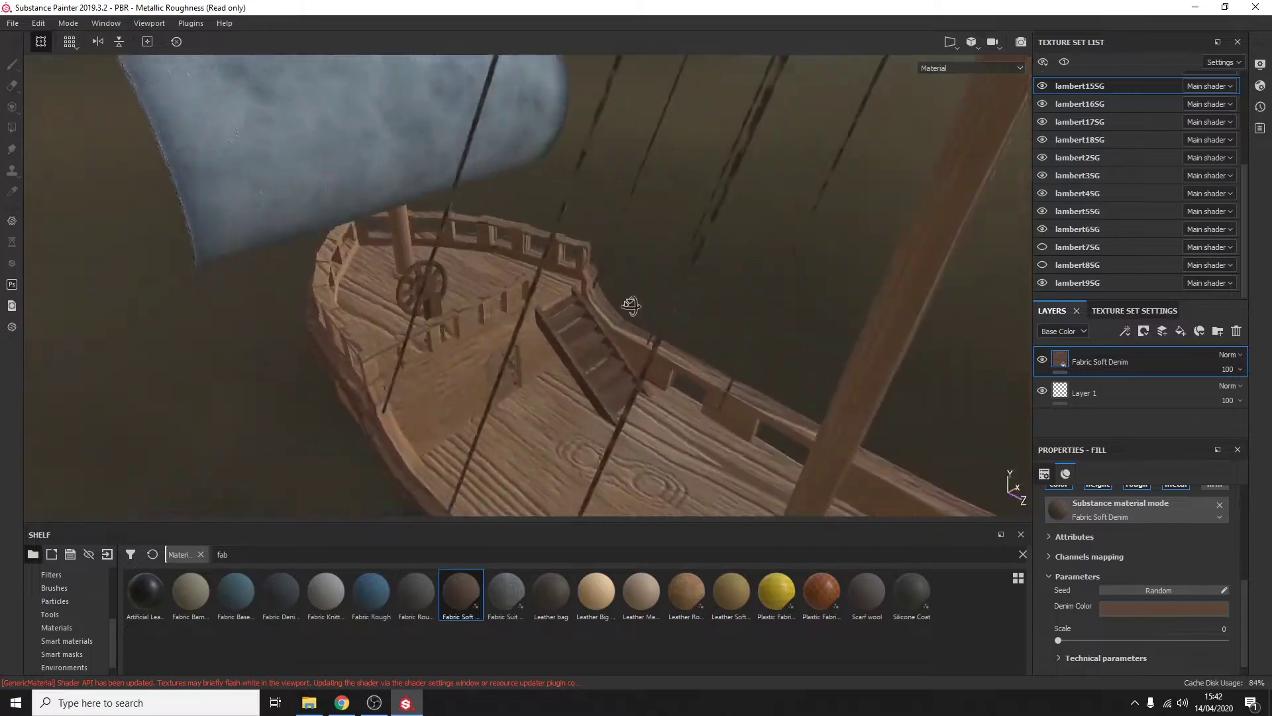
pyautogui.click(1165, 608)
pyautogui.moveTo(1160, 563); pyautogui.dragTo(1101, 499)
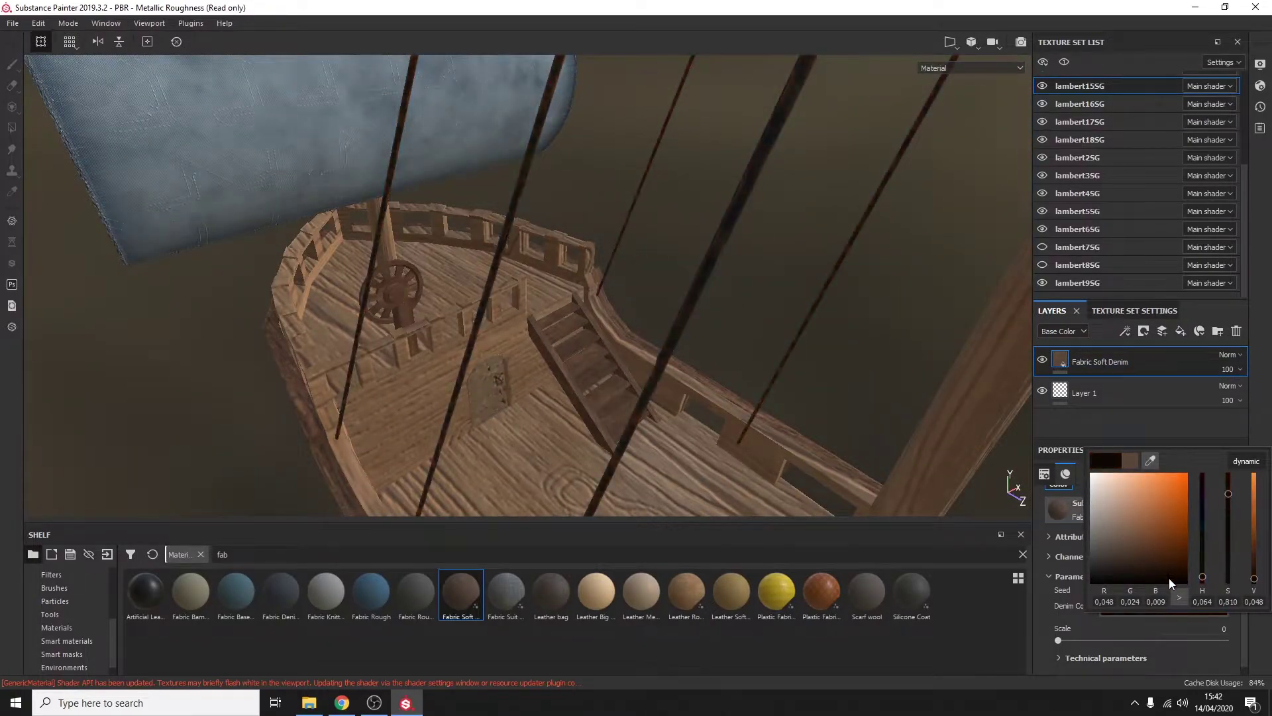
pyautogui.scroll(-5, 847, 361)
pyautogui.moveTo(847, 360)
pyautogui.keyDown('alt'); pyautogui.mouseDown()
pyautogui.moveTo(706, 352)
pyautogui.moveTo(725, 330)
pyautogui.moveTo(994, 298)
pyautogui.mouseUp(); pyautogui.keyUp('alt')
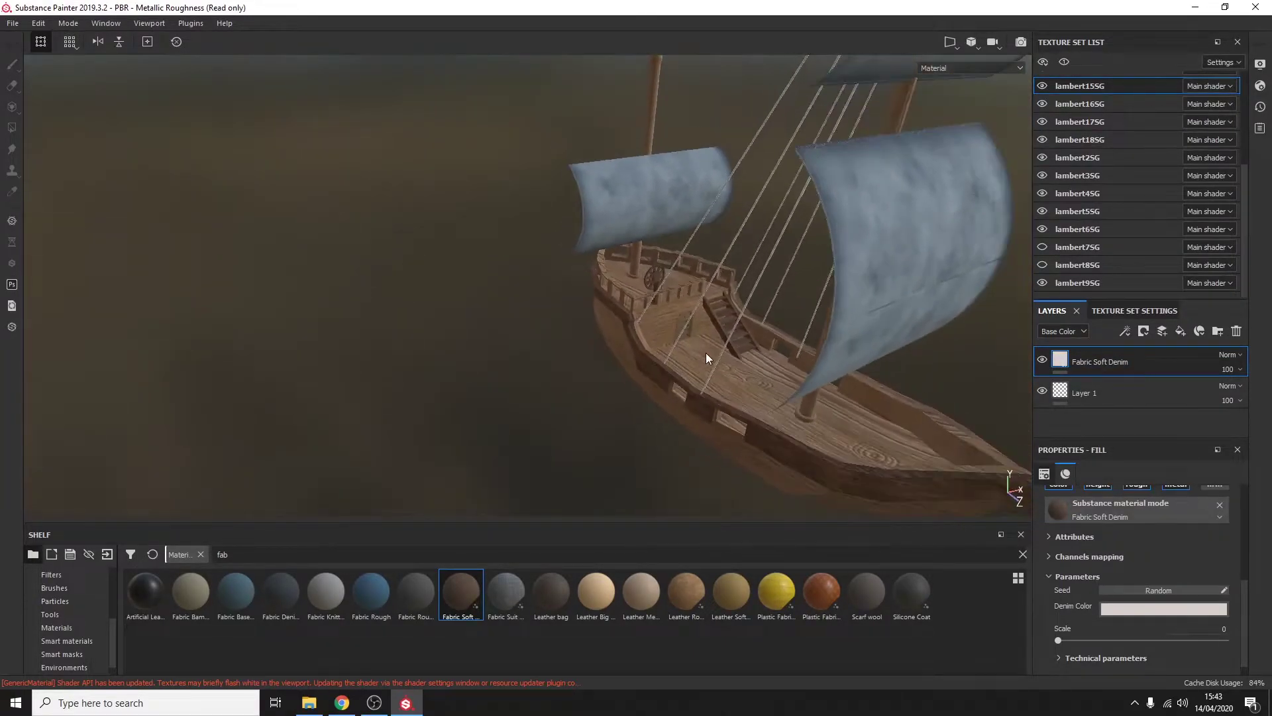
pyautogui.click(1087, 283)
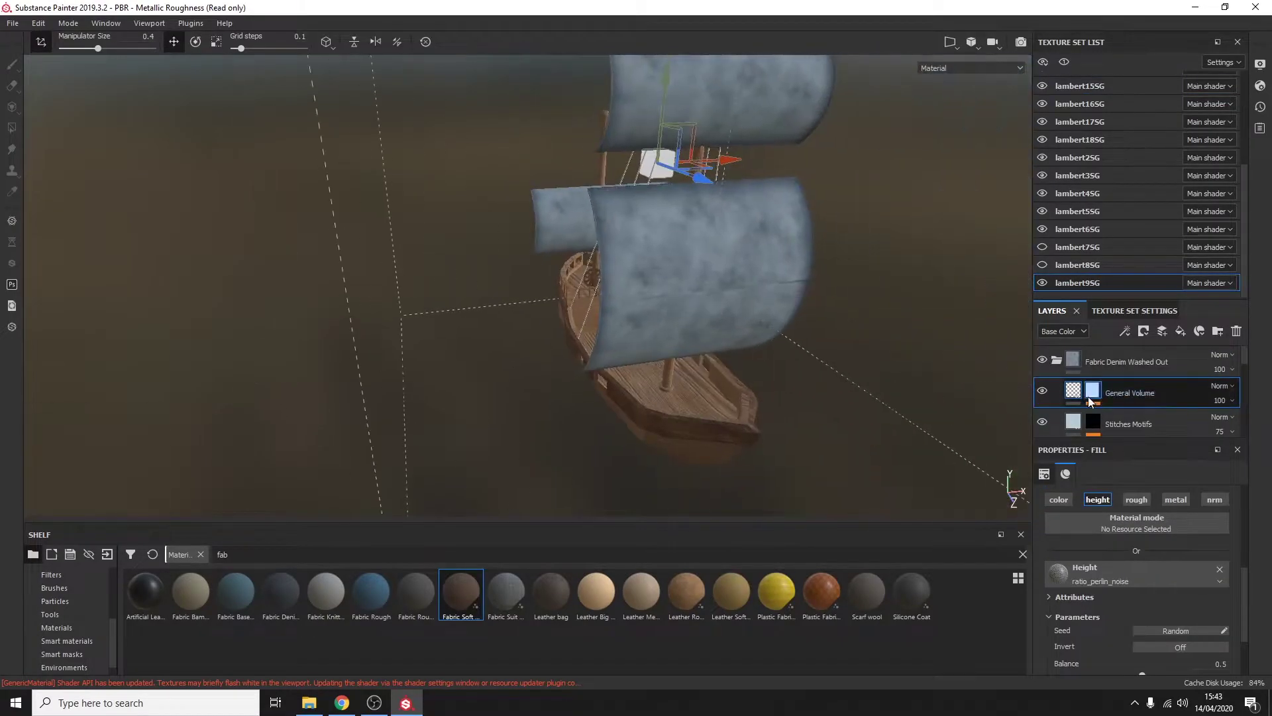
# Step: Give the sails' Edges Frayed layer a new base colour
pyautogui.click(1073, 424)
pyautogui.scroll(-2, 1123, 415)
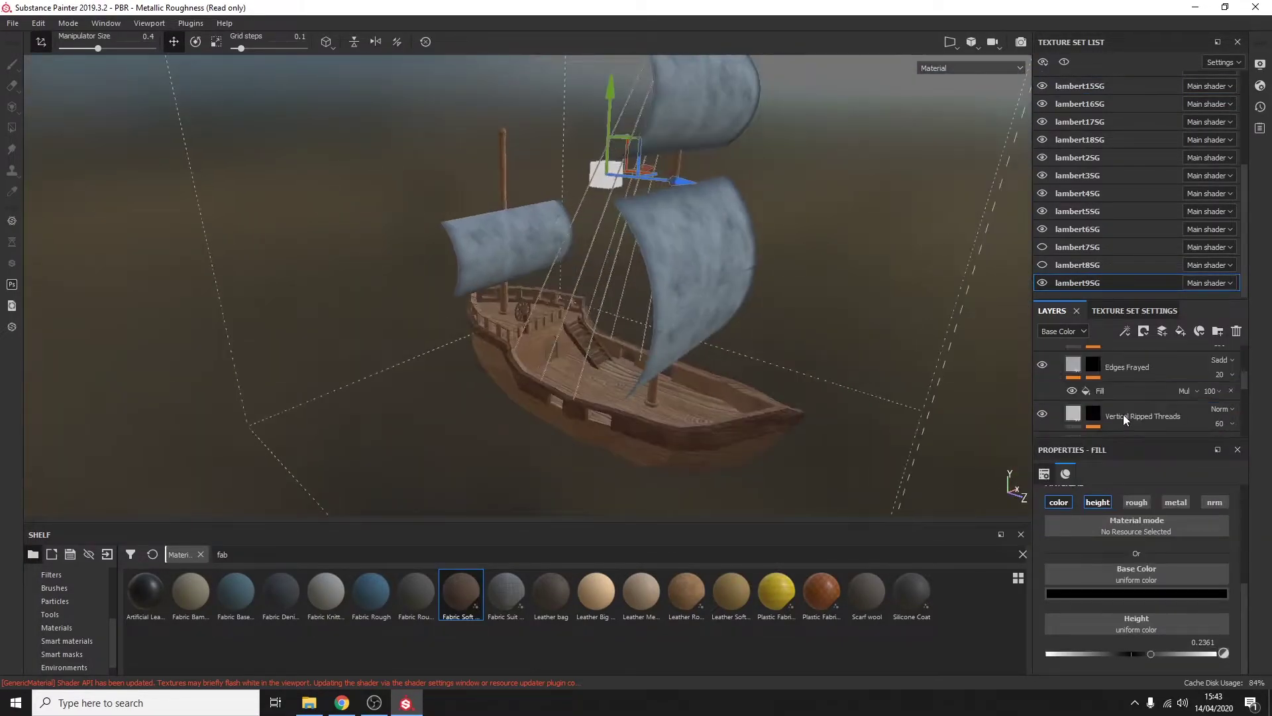
pyautogui.scroll(2, 1081, 418)
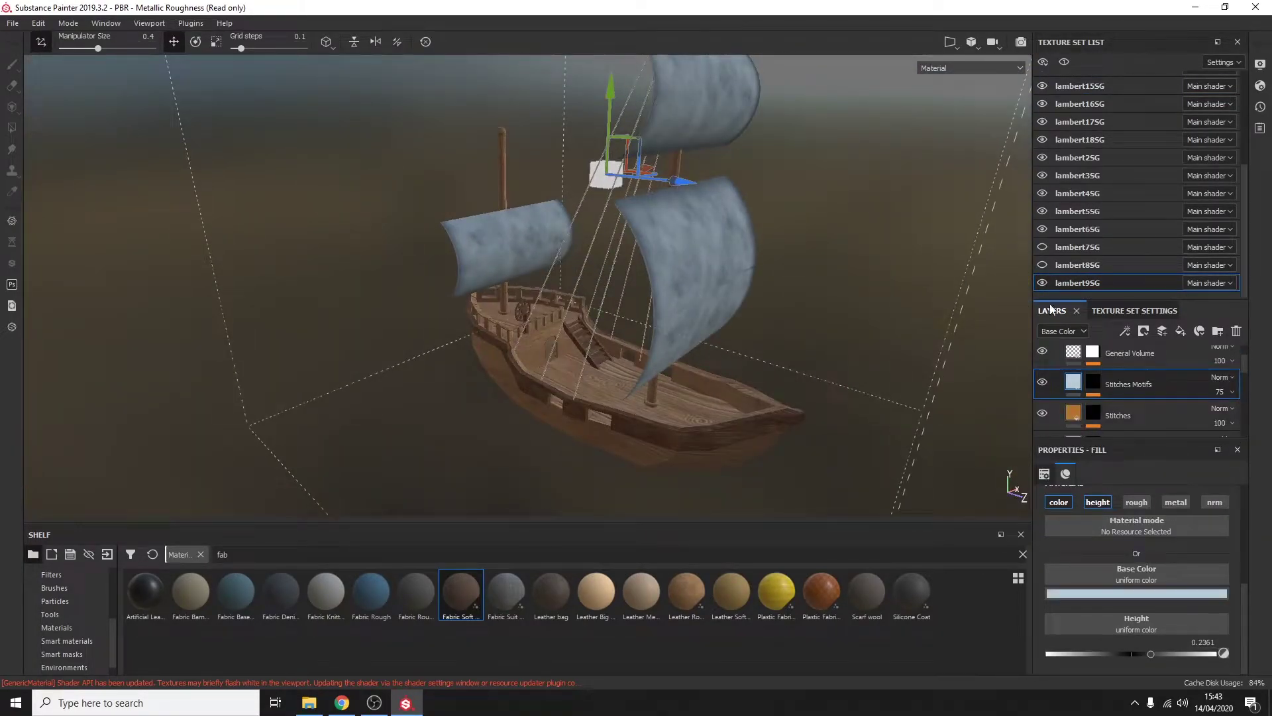
pyautogui.click(1131, 593)
pyautogui.click(1135, 540)
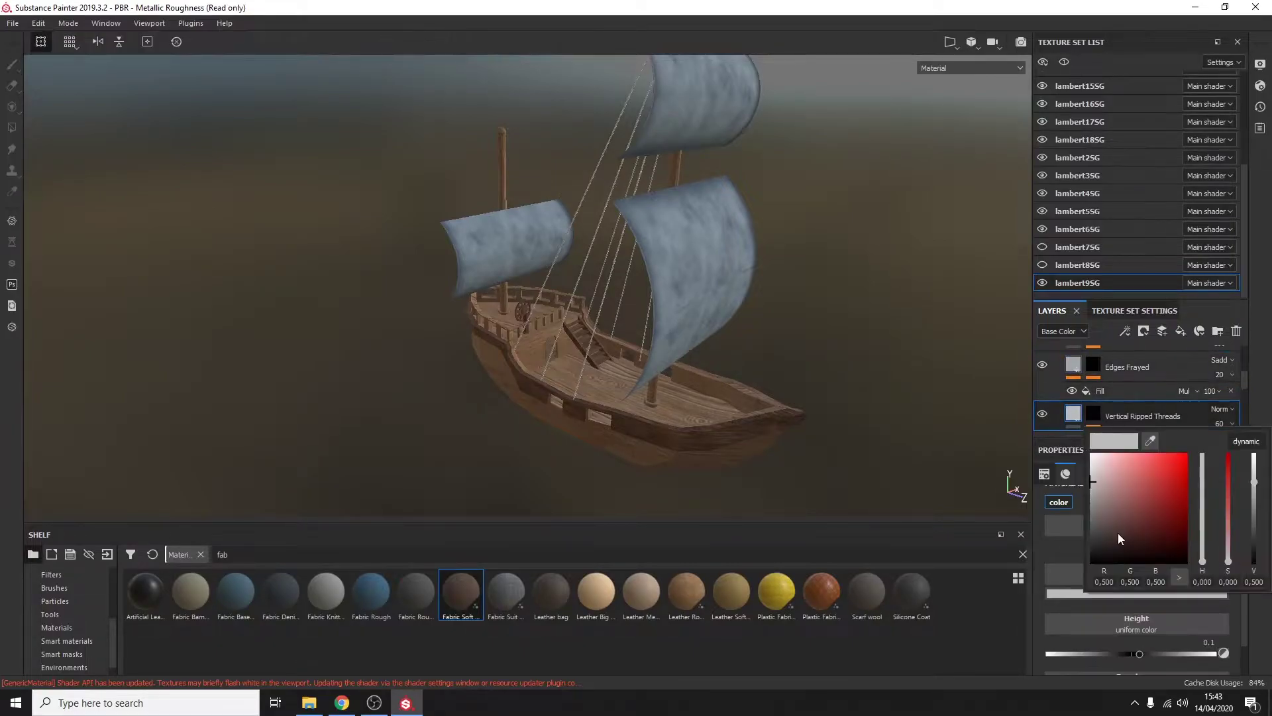
# Step: Darken the Main Fiber Structure colour to black
pyautogui.click(1073, 401)
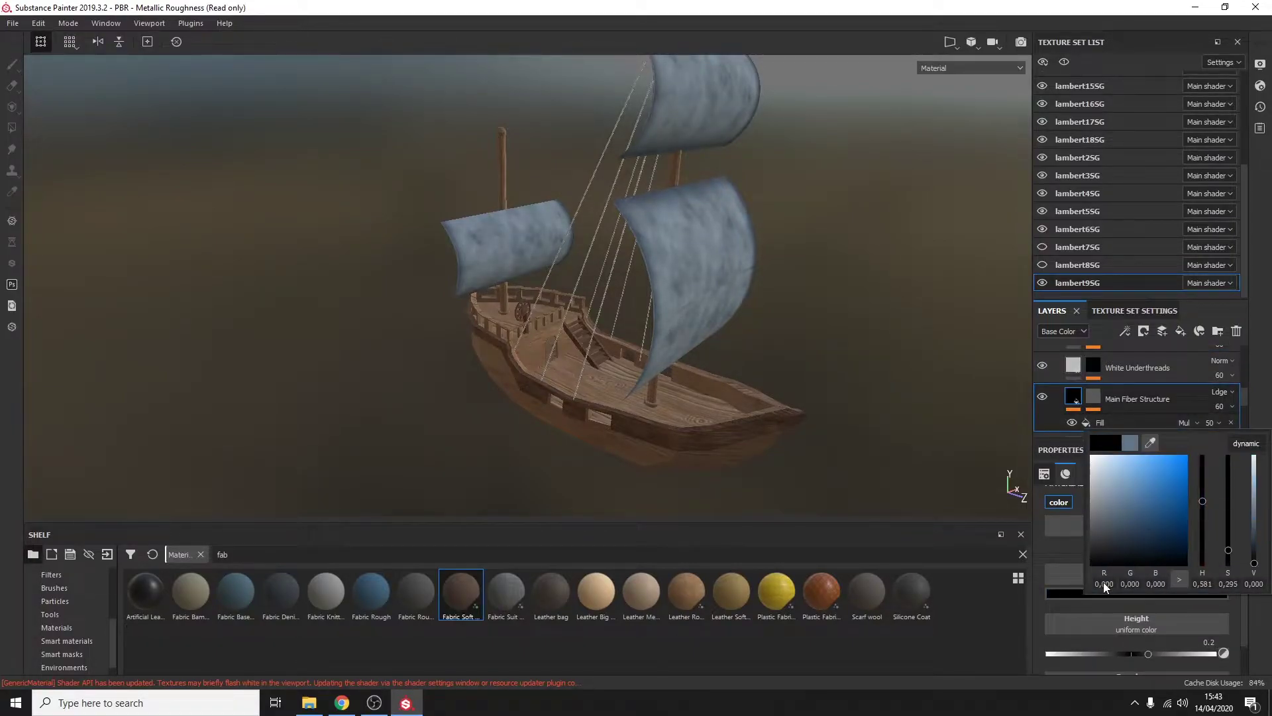
pyautogui.click(1103, 582)
pyautogui.click(1136, 593)
pyautogui.click(1096, 403)
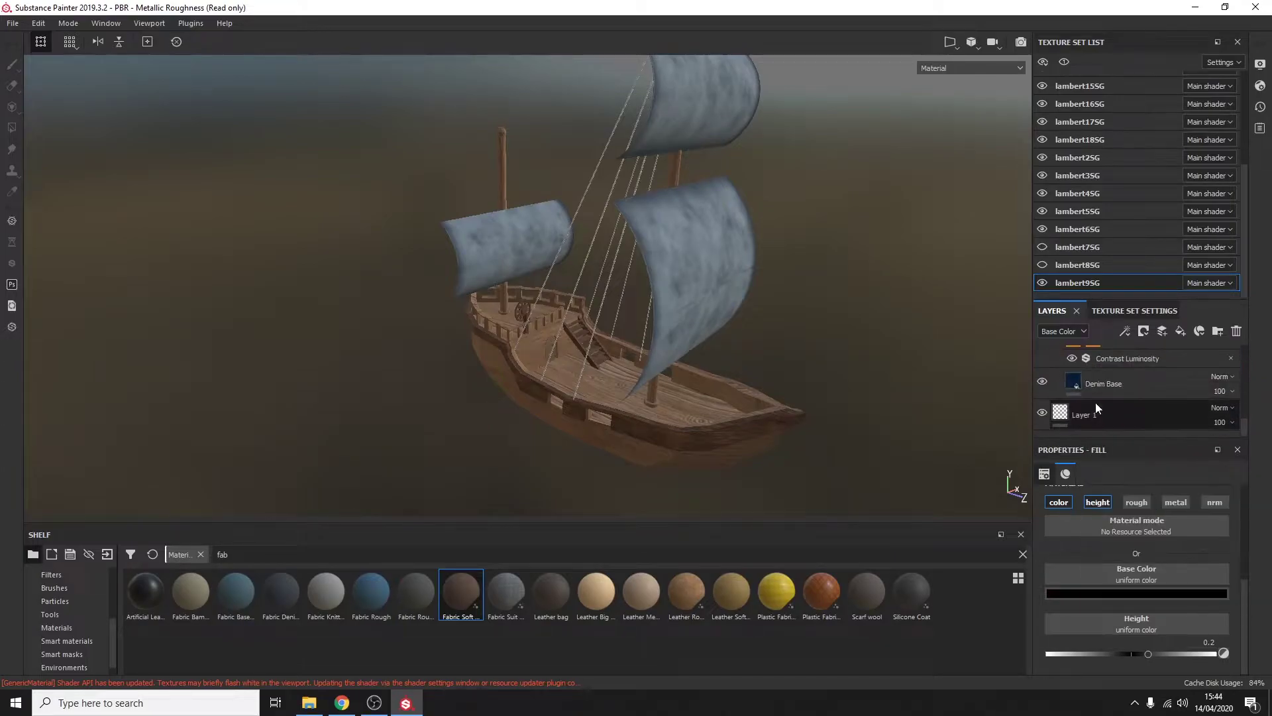
pyautogui.click(1137, 593)
pyautogui.click(1156, 530)
pyautogui.moveTo(871, 320)
pyautogui.keyDown('alt'); pyautogui.mouseDown()
pyautogui.moveTo(688, 264)
pyautogui.moveTo(809, 312)
pyautogui.mouseUp(); pyautogui.keyUp('alt')
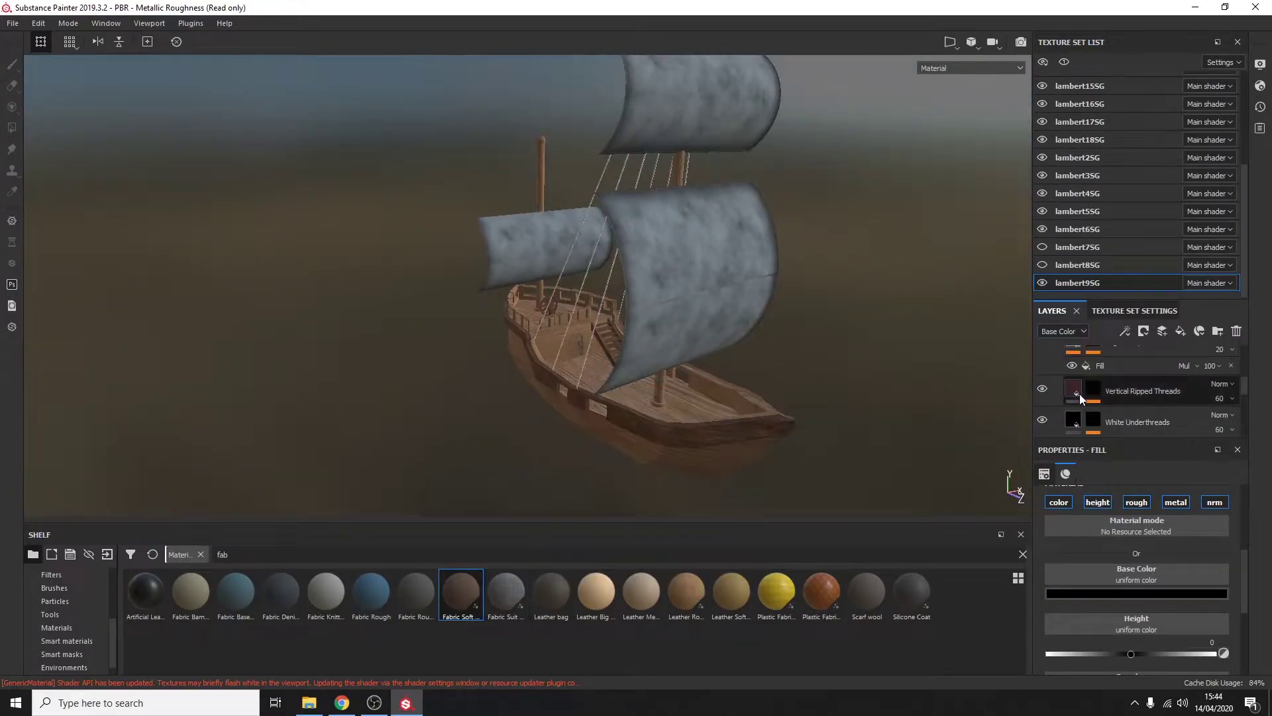
pyautogui.scroll(3, 1089, 389)
# Step: Set a new Vertical Ripped Threads colour and review the Folds and Denim Base layers
pyautogui.click(1080, 408)
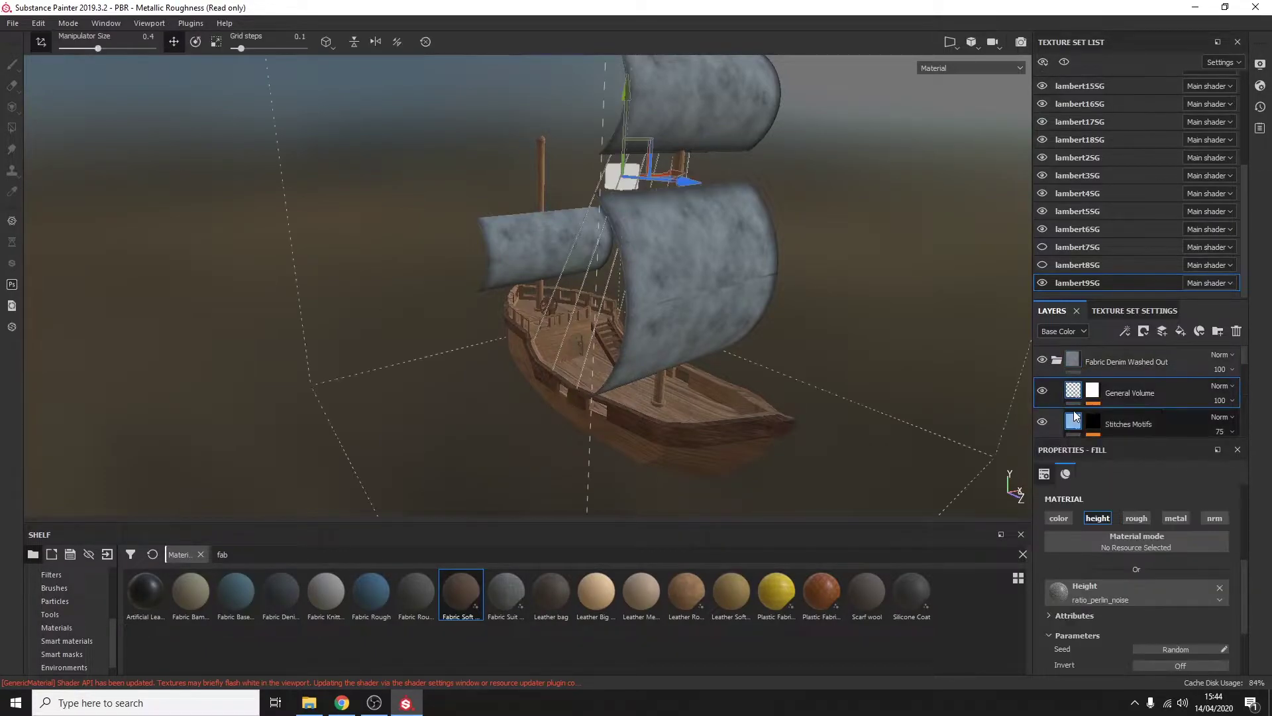
pyautogui.click(1078, 388)
pyautogui.scroll(-3, 1072, 413)
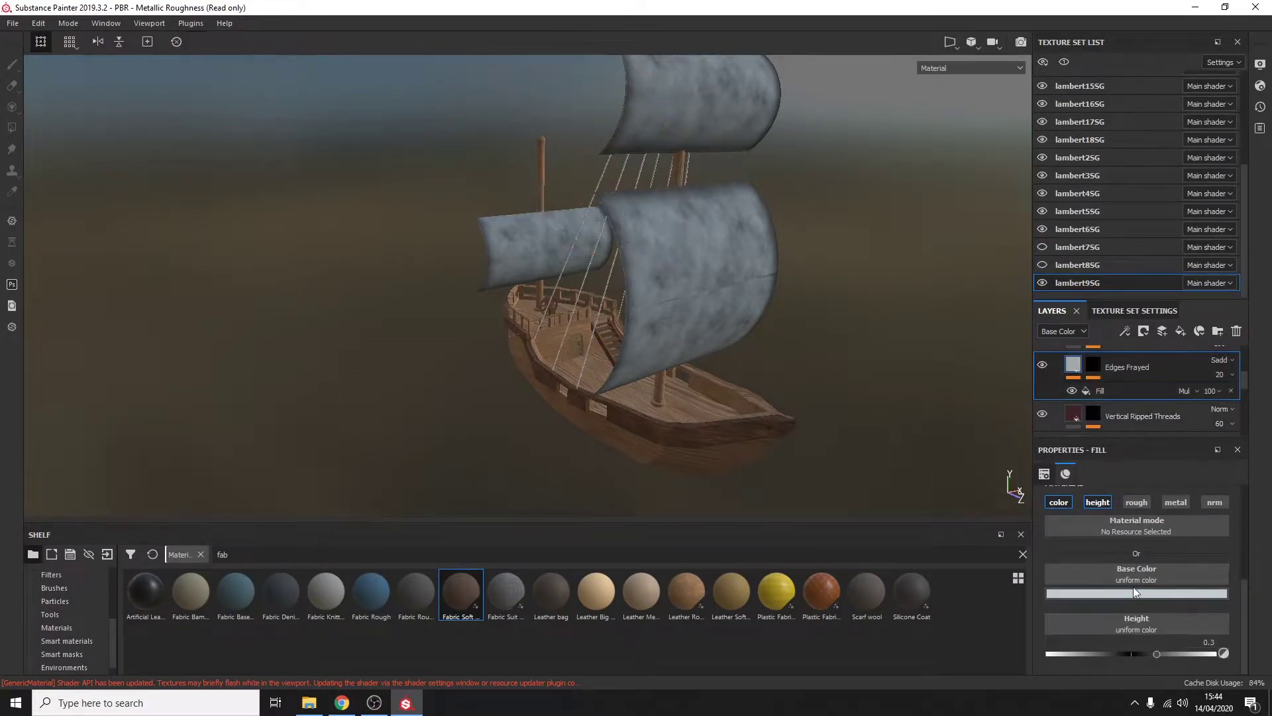
pyautogui.click(1134, 586)
pyautogui.click(1075, 416)
pyautogui.click(1127, 593)
pyautogui.scroll(-2, 1100, 391)
pyautogui.click(1075, 401)
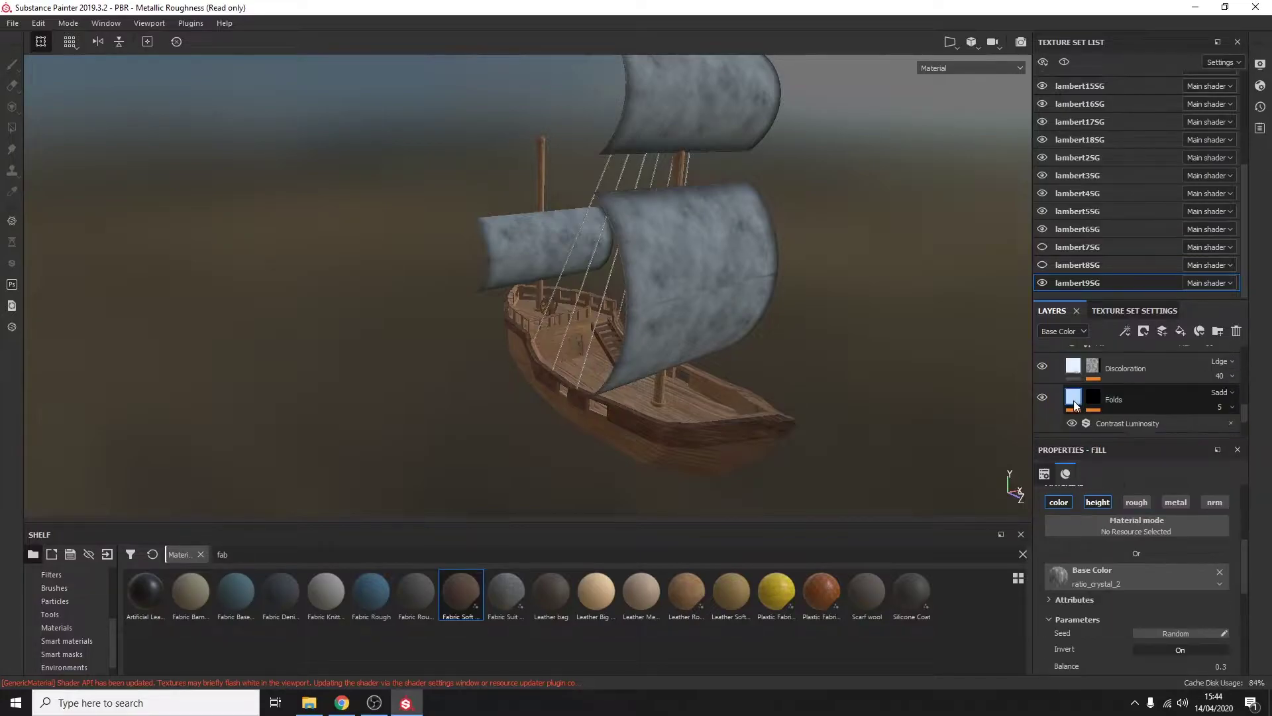
pyautogui.scroll(-1, 1074, 399)
pyautogui.click(1072, 381)
pyautogui.scroll(-1, 1163, 576)
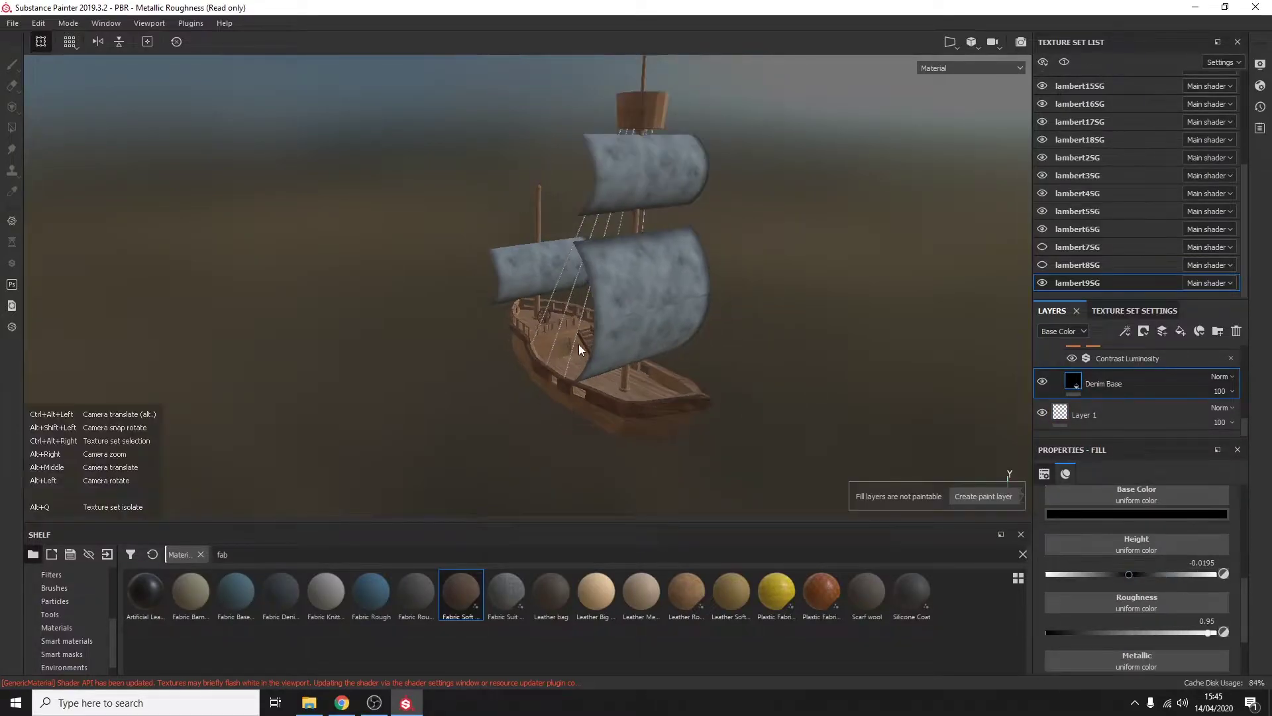
pyautogui.keyDown('alt'); pyautogui.moveTo(578, 344); pyautogui.dragTo(631, 351); pyautogui.keyUp('alt')
# Step: Hide the sails and select the rope ladder texture set lambert14SG
pyautogui.click(66, 640)
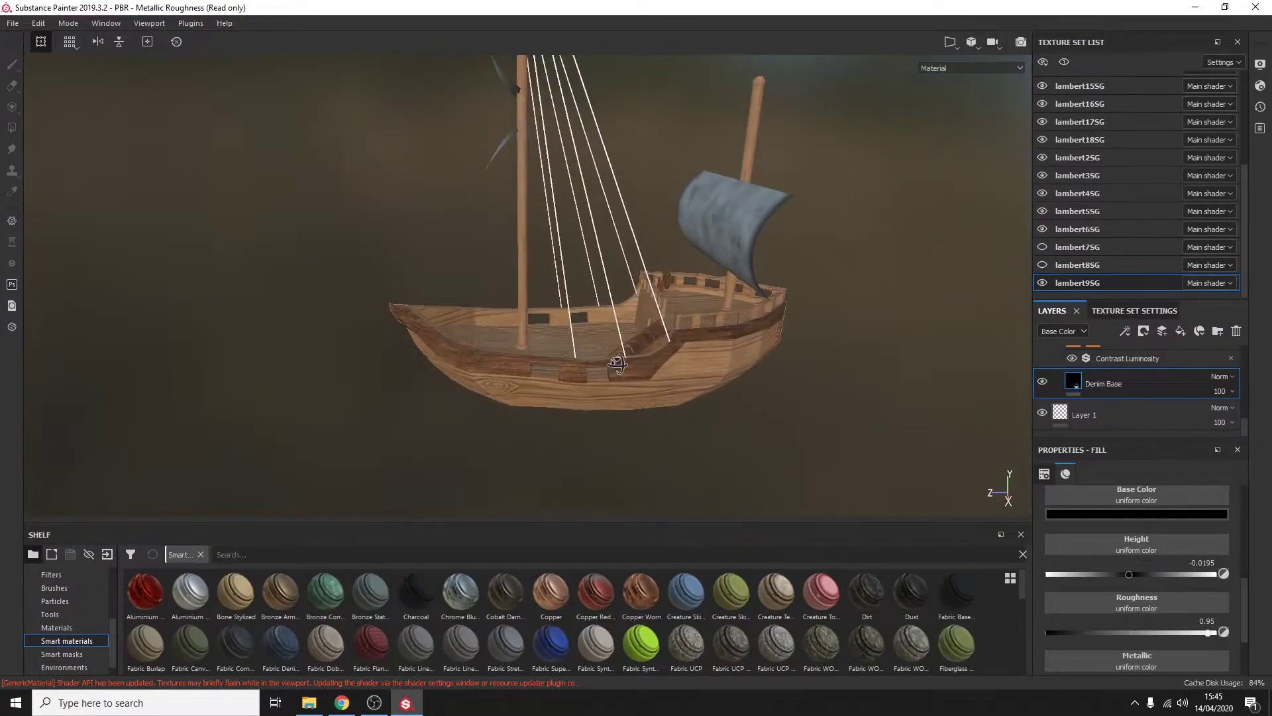
pyautogui.click(1042, 283)
pyautogui.keyDown('alt'); pyautogui.moveTo(915, 312); pyautogui.dragTo(823, 364); pyautogui.keyUp('alt')
pyautogui.scroll(3, 1104, 248)
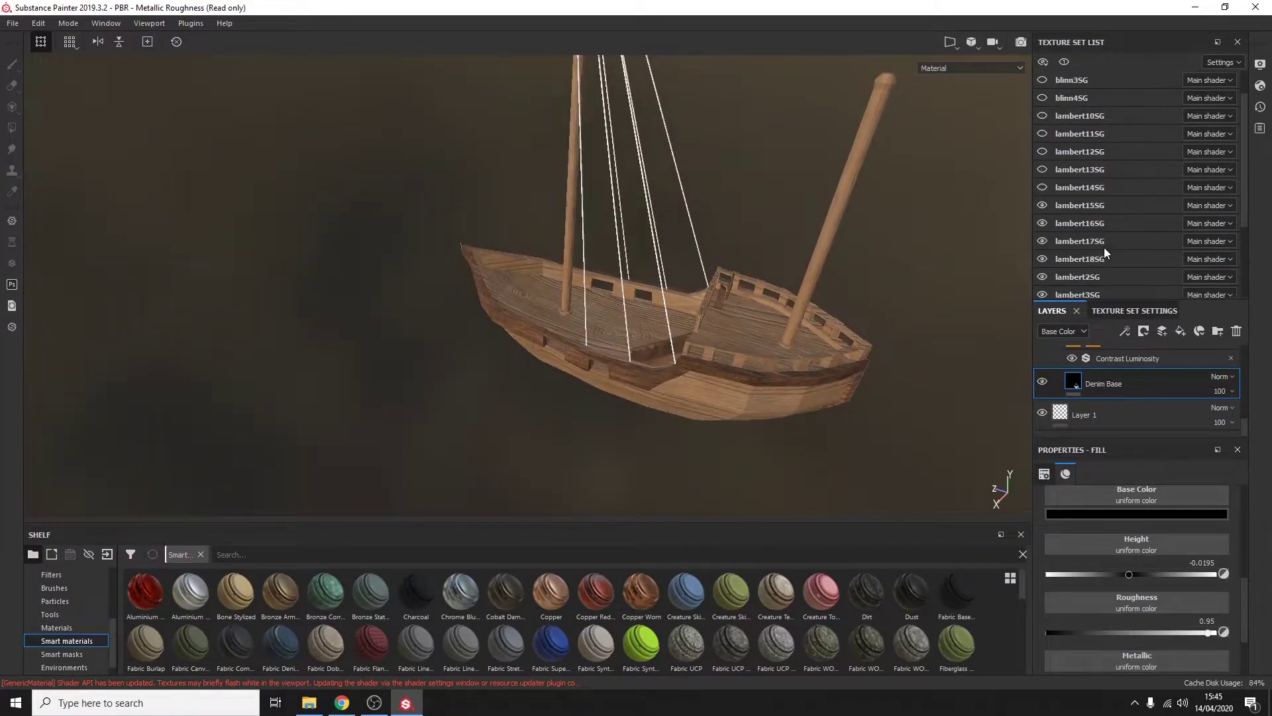
pyautogui.scroll(2, 1045, 224)
pyautogui.click(1047, 224)
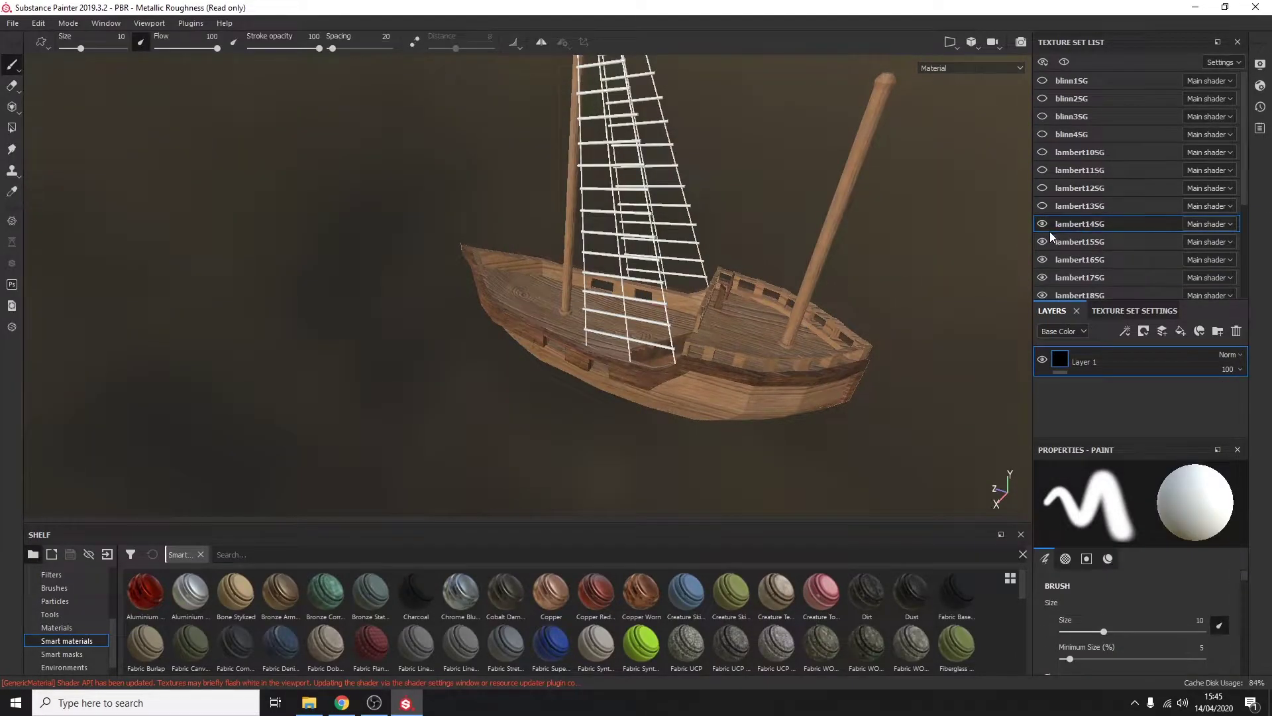
# Step: Search 'woo' and apply Wood Acajou to the rope ladders
pyautogui.click(298, 557)
pyautogui.write('woo')
pyautogui.moveTo(325, 591); pyautogui.dragTo(643, 268)
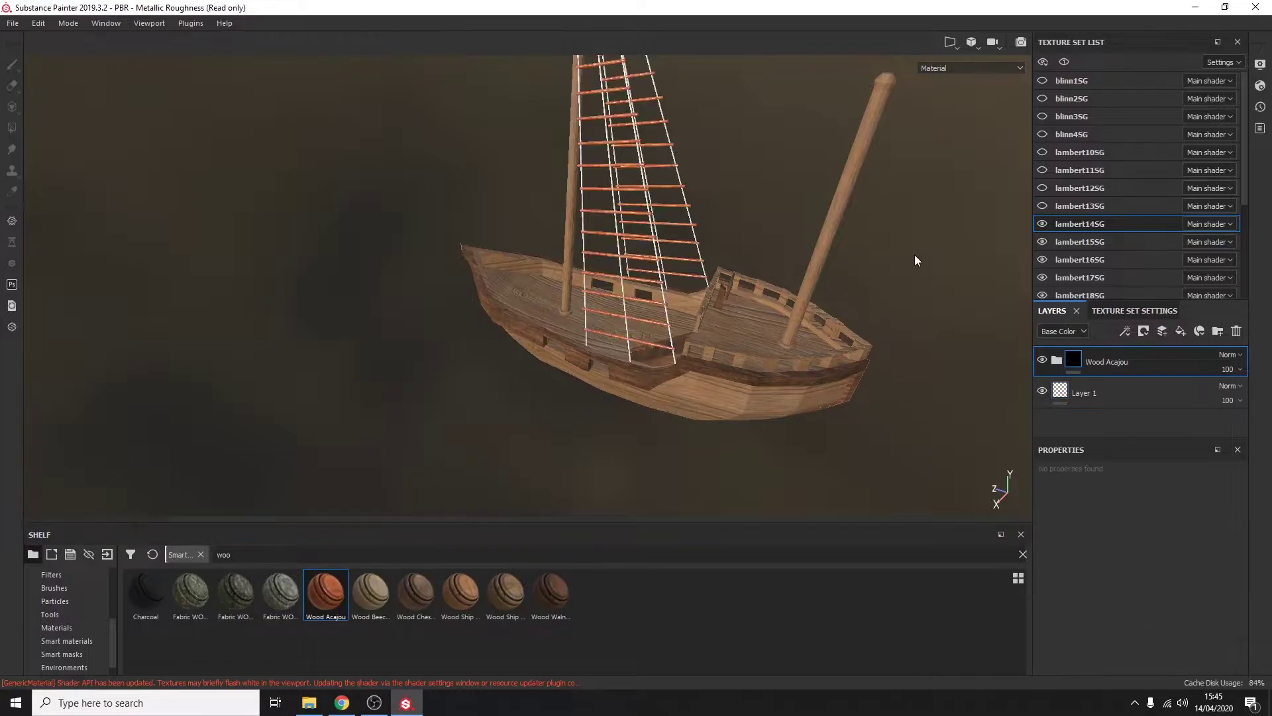
pyautogui.keyDown('alt'); pyautogui.moveTo(916, 260); pyautogui.dragTo(284, 241); pyautogui.keyUp('alt')
pyautogui.keyDown('alt'); pyautogui.moveTo(284, 241); pyautogui.dragTo(704, 290, button='right'); pyautogui.keyUp('alt')
pyautogui.keyDown('alt'); pyautogui.moveTo(704, 290); pyautogui.dragTo(781, 358); pyautogui.keyUp('alt')
pyautogui.scroll(-3, 1090, 407)
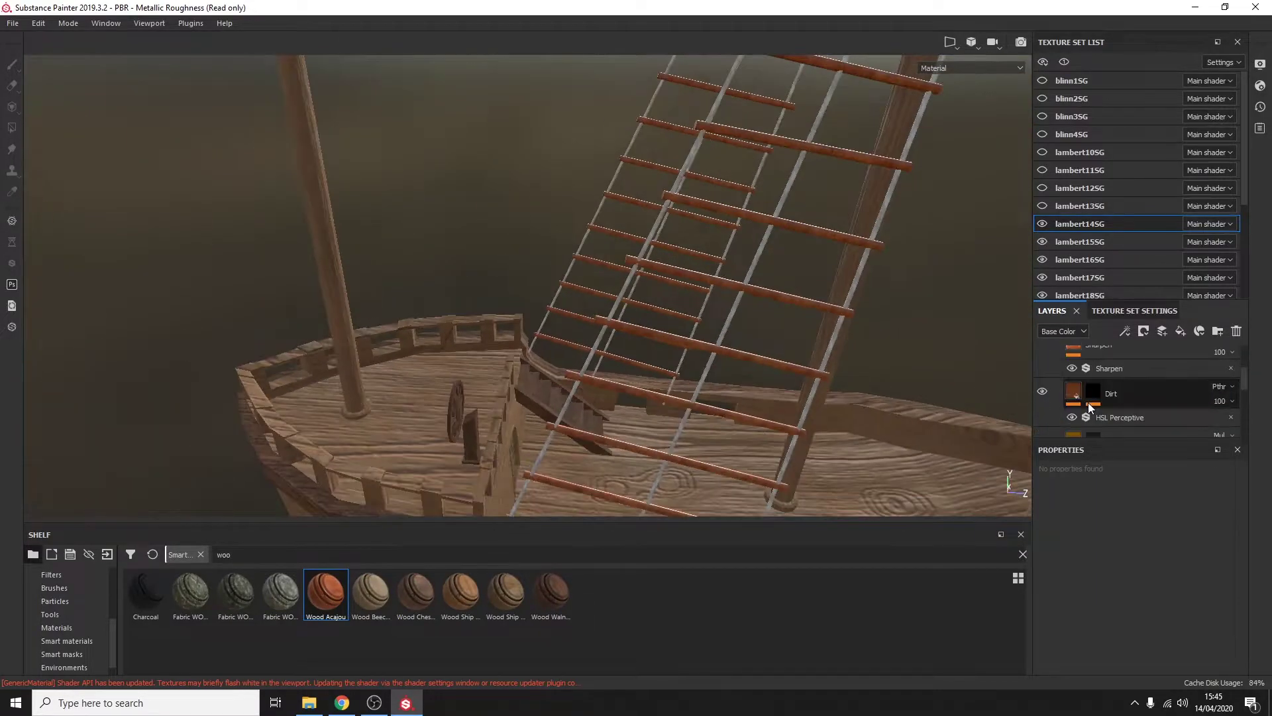
# Step: Lighten the Wood Fibers Medium colour to greyish and adjust the Base fill layer's roughness to about 0.7
pyautogui.click(1075, 369)
pyautogui.click(1073, 383)
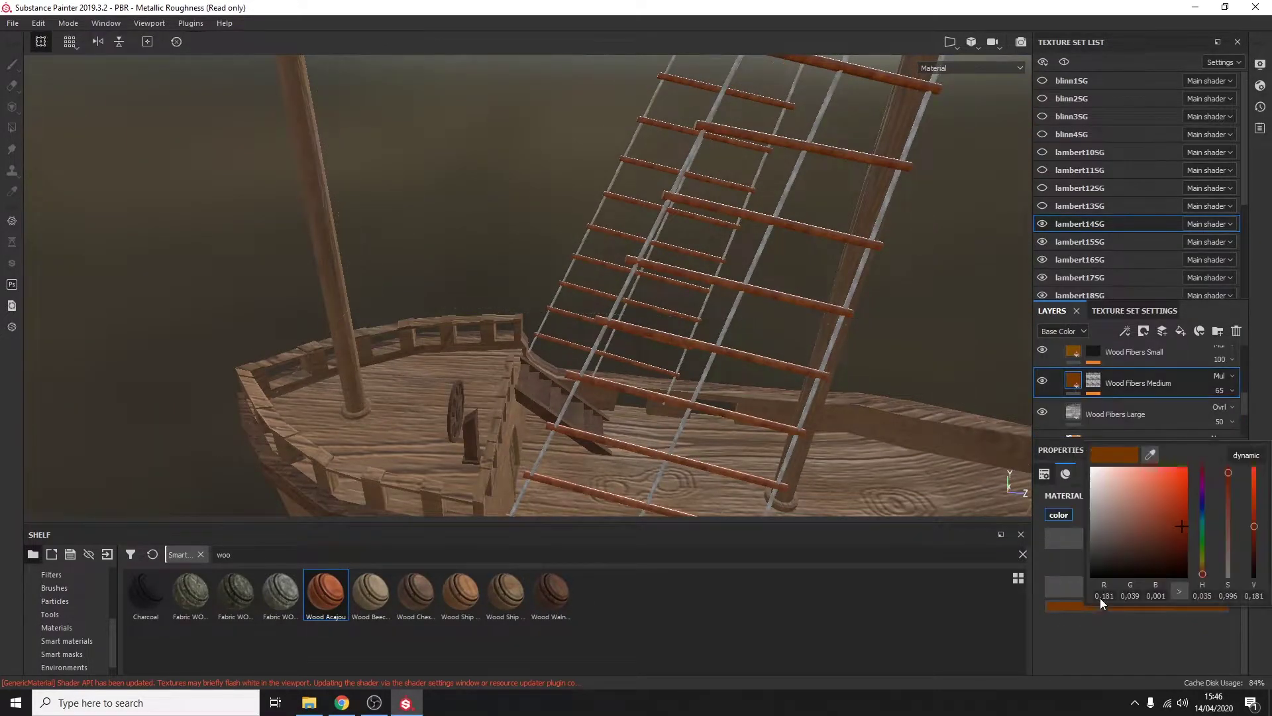
pyautogui.click(1097, 497)
pyautogui.click(1107, 571)
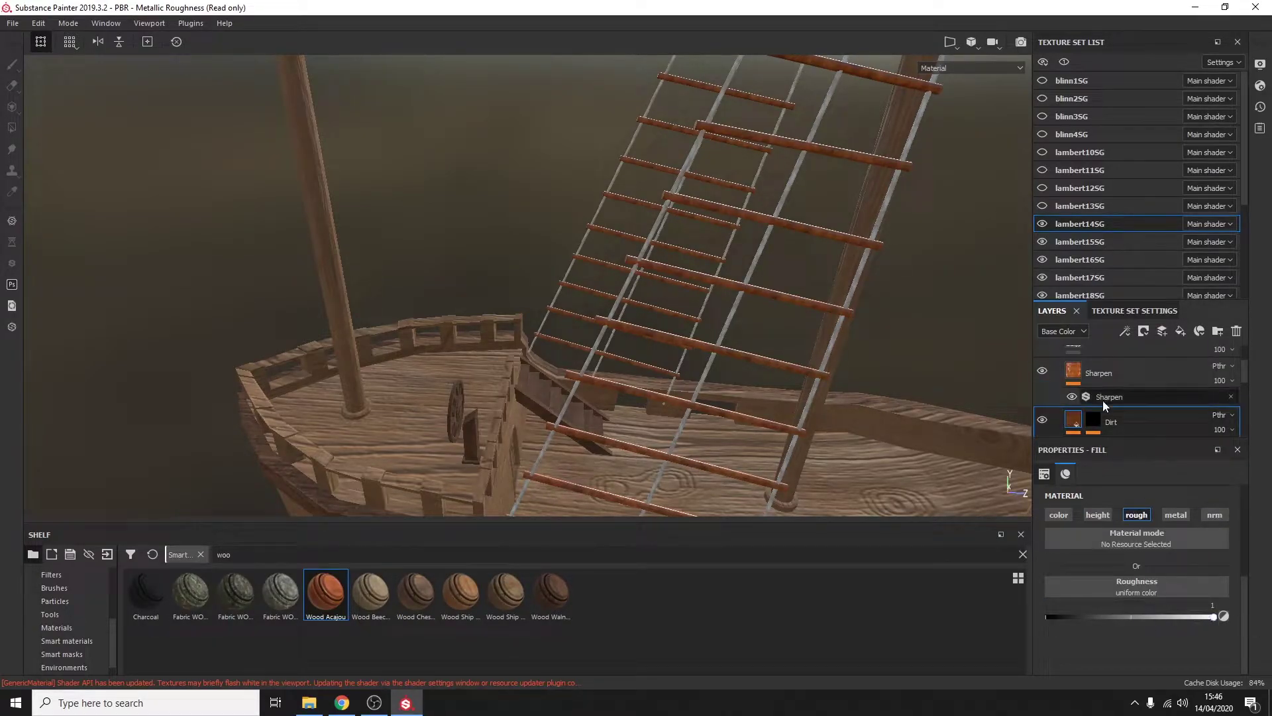
pyautogui.scroll(-2, 1102, 399)
pyautogui.click(1100, 381)
pyautogui.scroll(-4, 1092, 598)
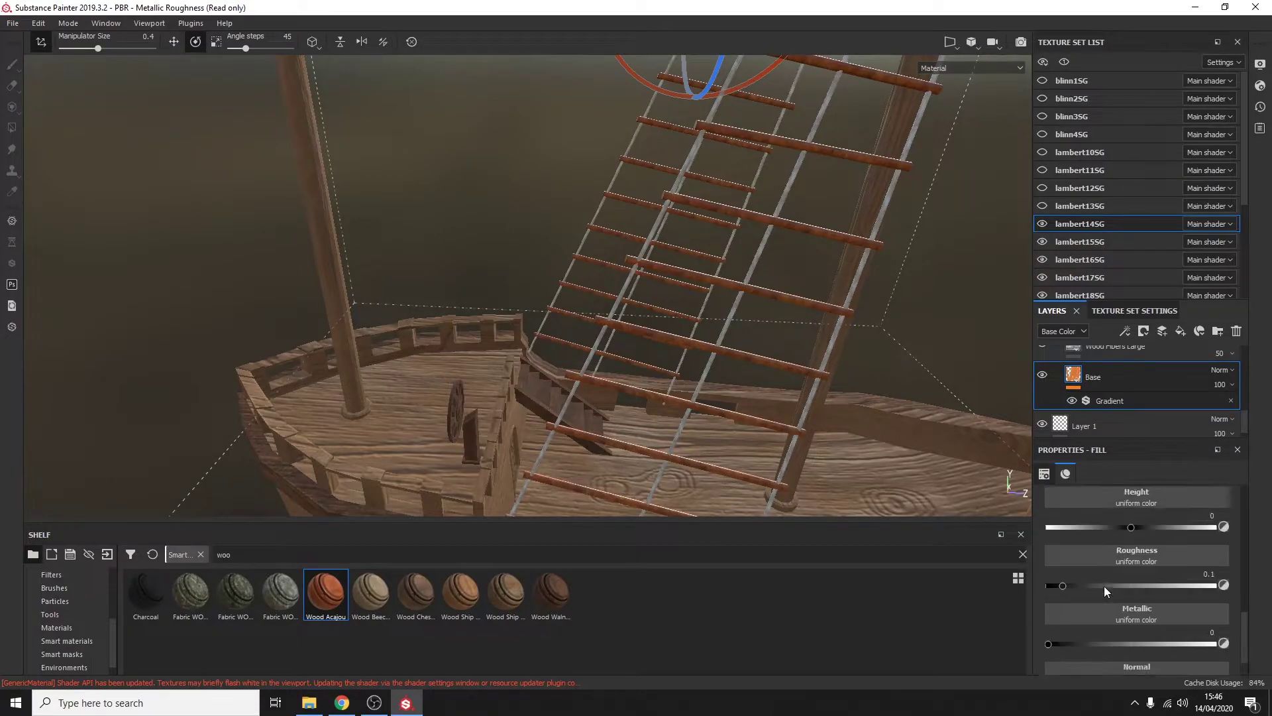
pyautogui.scroll(2, 1104, 586)
pyautogui.moveTo(1133, 608); pyautogui.dragTo(1043, 611)
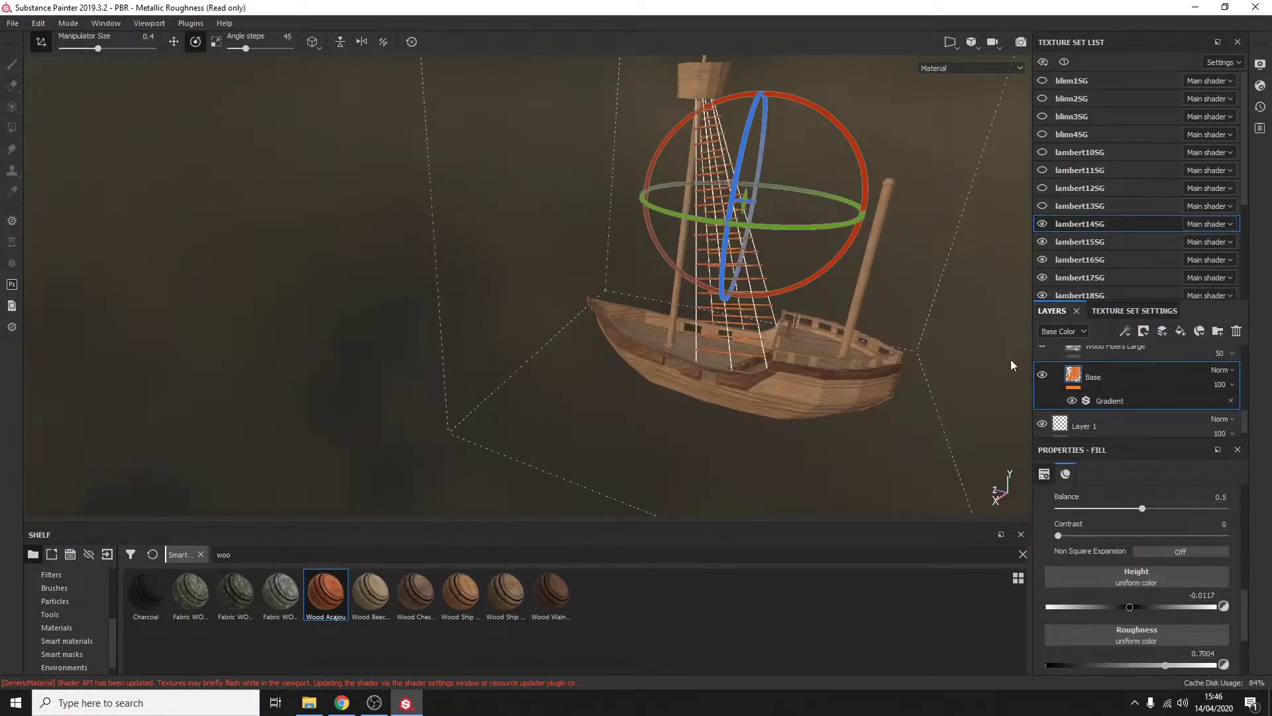
# Step: Apply Wood Chest Stylized to the ladders instead
pyautogui.moveTo(706, 314); pyautogui.dragTo(706, 315)
pyautogui.moveTo(639, 434)
pyautogui.keyDown('alt'); pyautogui.mouseDown()
pyautogui.moveTo(270, 407)
pyautogui.moveTo(588, 440)
pyautogui.mouseUp(); pyautogui.keyUp('alt')
pyautogui.scroll(3, 676, 402)
pyautogui.moveTo(676, 402)
pyautogui.keyDown('alt'); pyautogui.mouseDown()
pyautogui.moveTo(556, 261)
pyautogui.moveTo(966, 256)
pyautogui.mouseUp(); pyautogui.keyUp('alt')
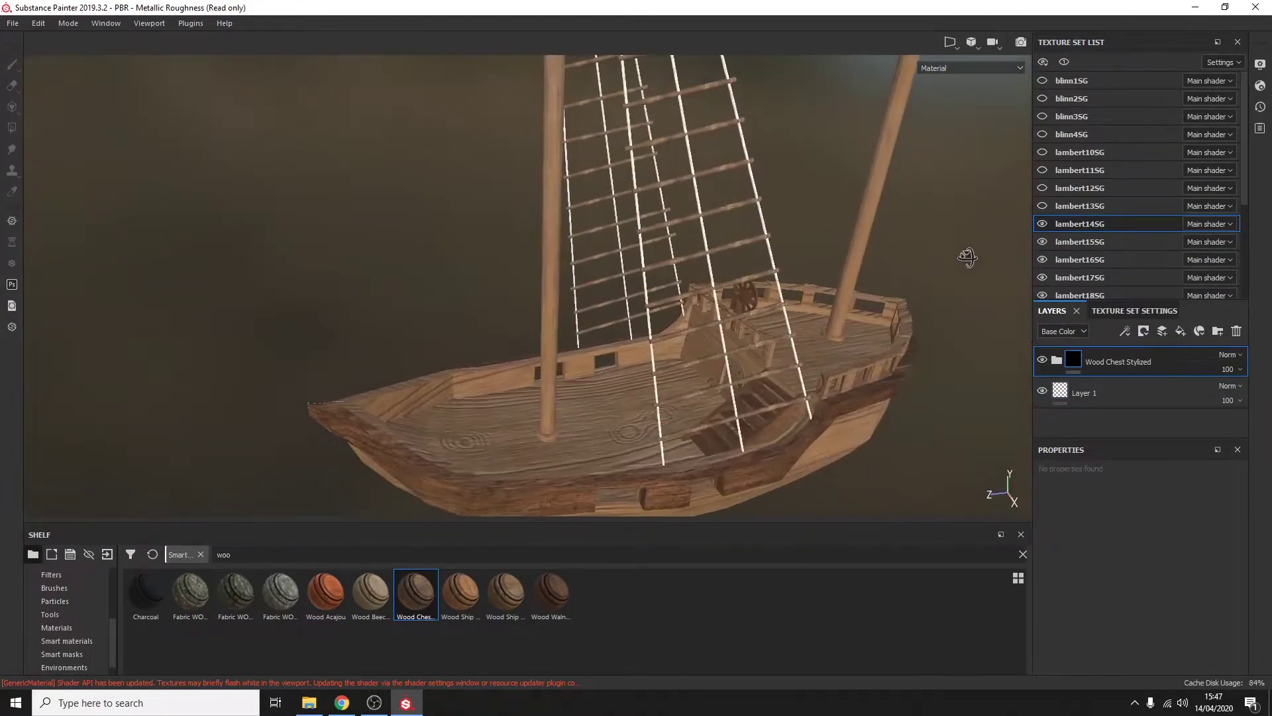
# Step: On lambert15SG, set Fabric Soft Denim's Denim Color to pale grey with Scale 1
pyautogui.click(1041, 244)
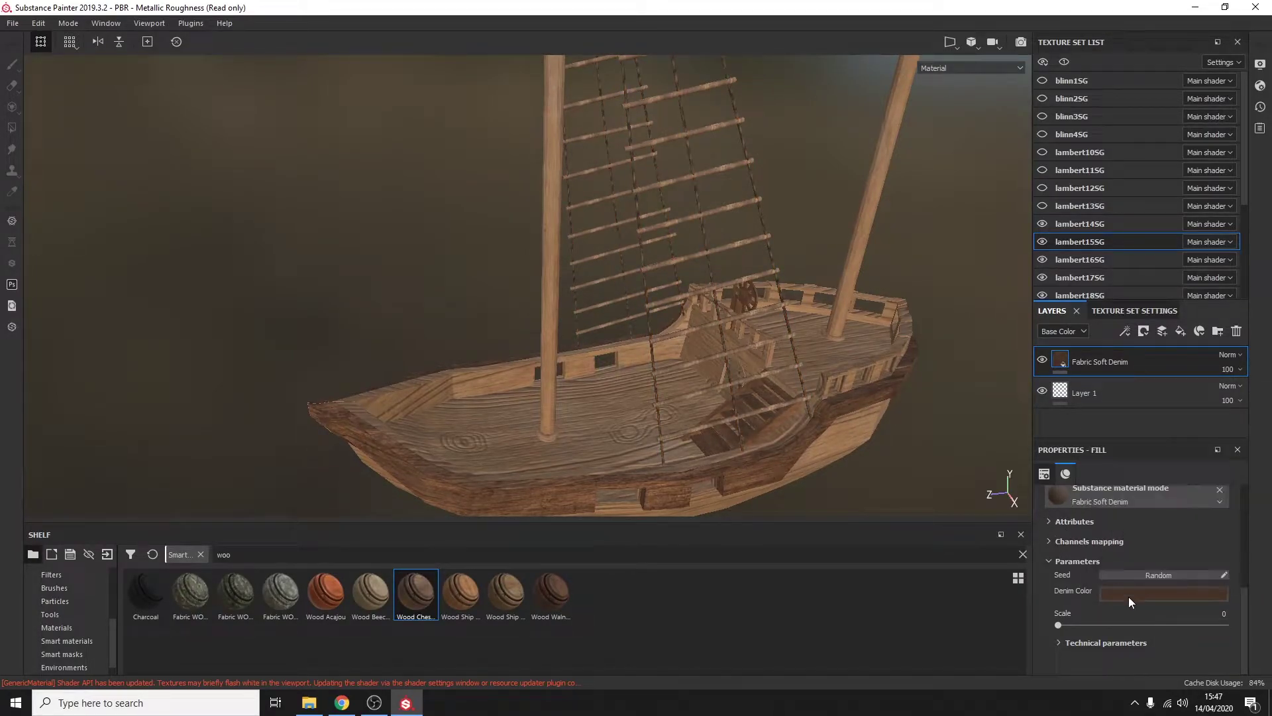
pyautogui.scroll(-1, 1128, 597)
pyautogui.scroll(1, 1134, 591)
pyautogui.click(1116, 592)
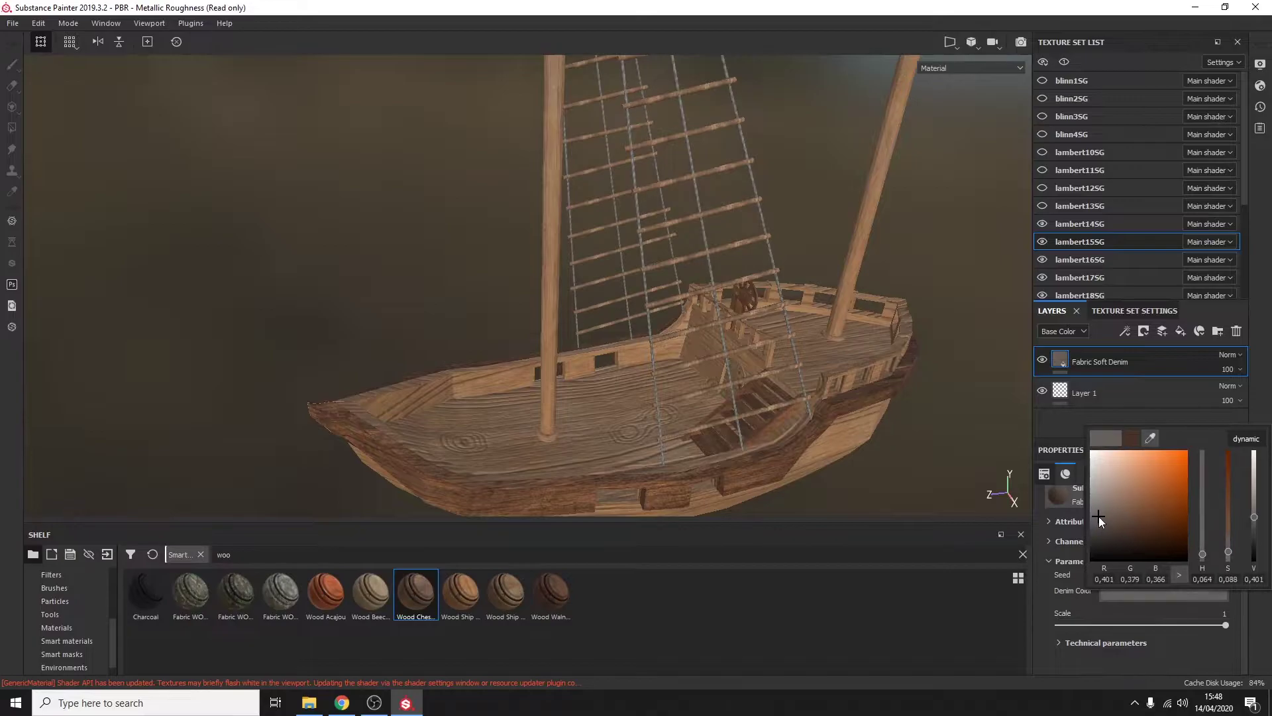
pyautogui.keyDown('alt'); pyautogui.moveTo(961, 431); pyautogui.dragTo(815, 281); pyautogui.keyUp('alt')
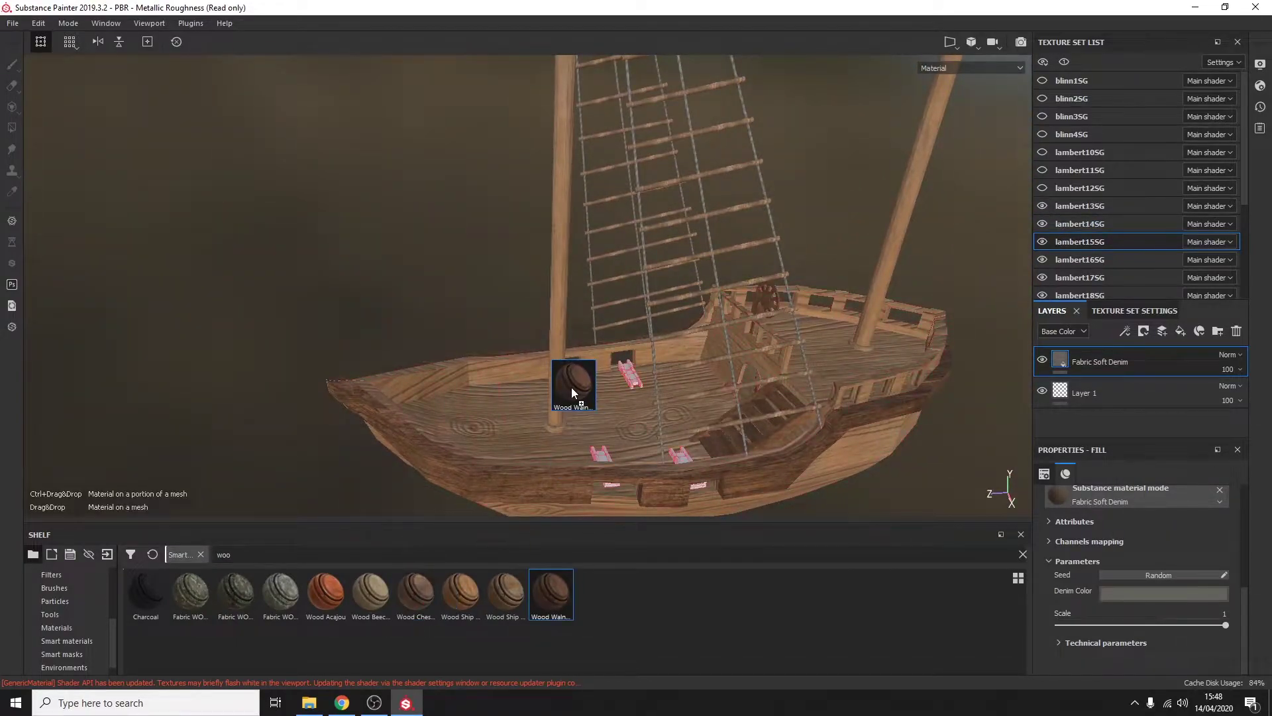
# Step: Apply Wood Walnut to both raised sections, undoing a trial Wood Ship Hull Nordic on the stern
pyautogui.moveTo(571, 387); pyautogui.dragTo(571, 387)
pyautogui.keyDown('alt'); pyautogui.moveTo(571, 387); pyautogui.dragTo(435, 379); pyautogui.keyUp('alt')
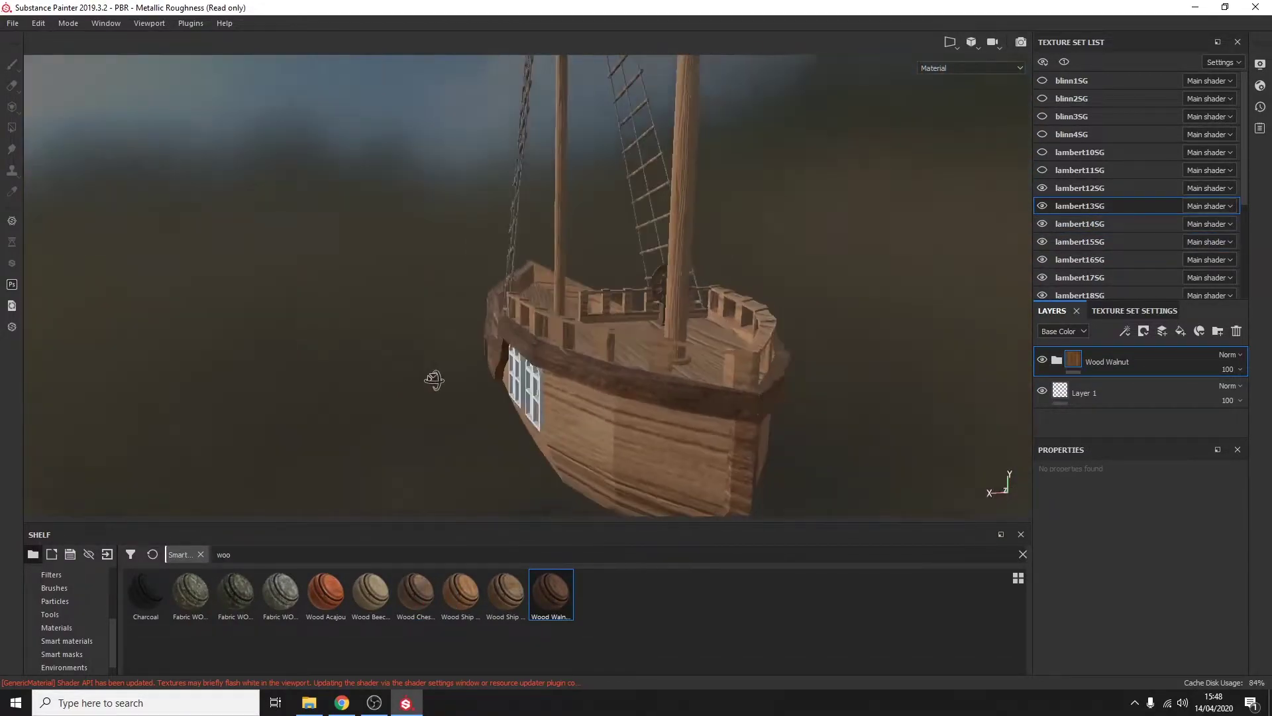
pyautogui.moveTo(461, 594); pyautogui.dragTo(489, 388)
pyautogui.keyDown('alt'); pyautogui.moveTo(869, 376); pyautogui.dragTo(509, 598); pyautogui.keyUp('alt')
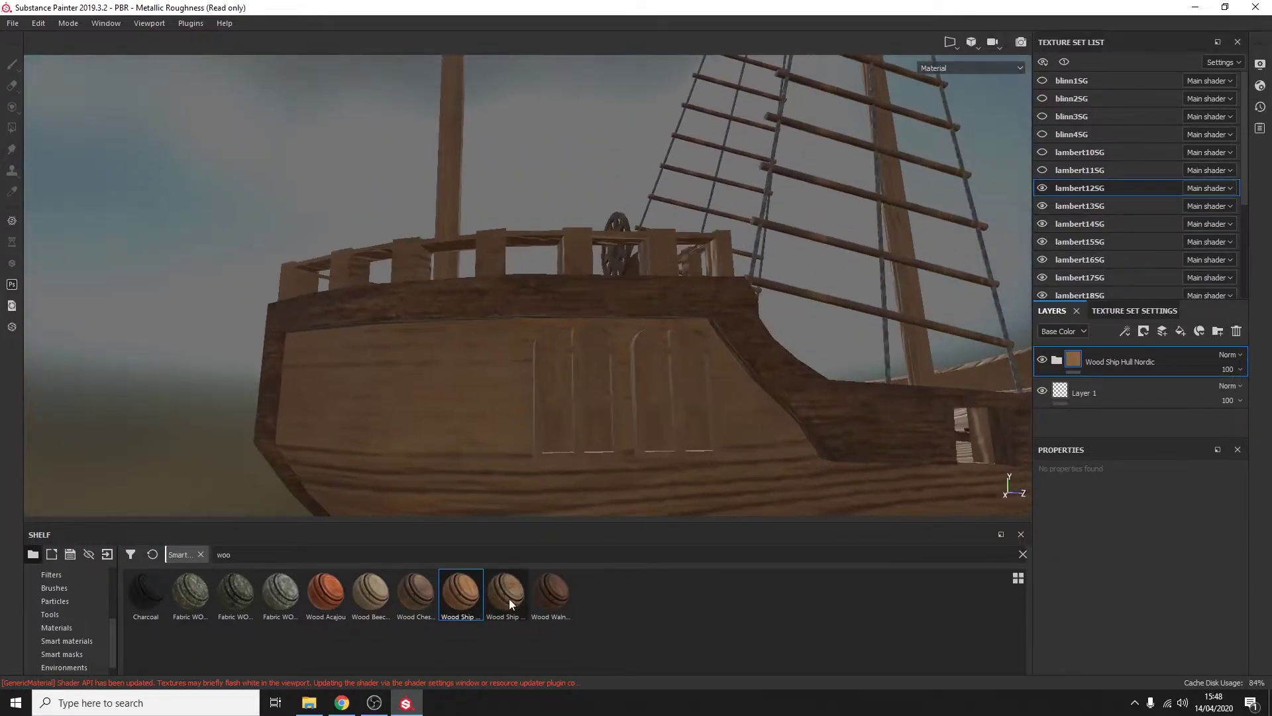
pyautogui.hotkey('ctrl', 'z')
pyautogui.moveTo(572, 381); pyautogui.dragTo(571, 381)
pyautogui.keyDown('alt'); pyautogui.moveTo(520, 122); pyautogui.dragTo(770, 226); pyautogui.keyUp('alt')
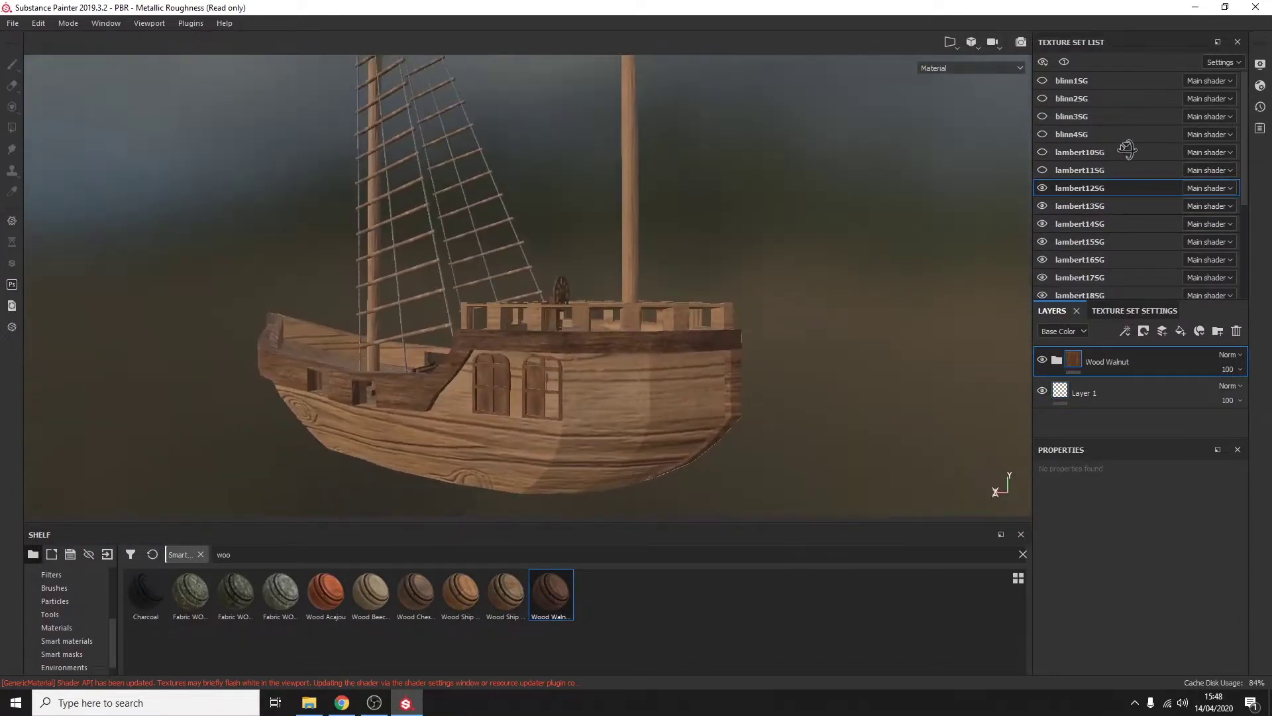
pyautogui.scroll(5, 535, 366)
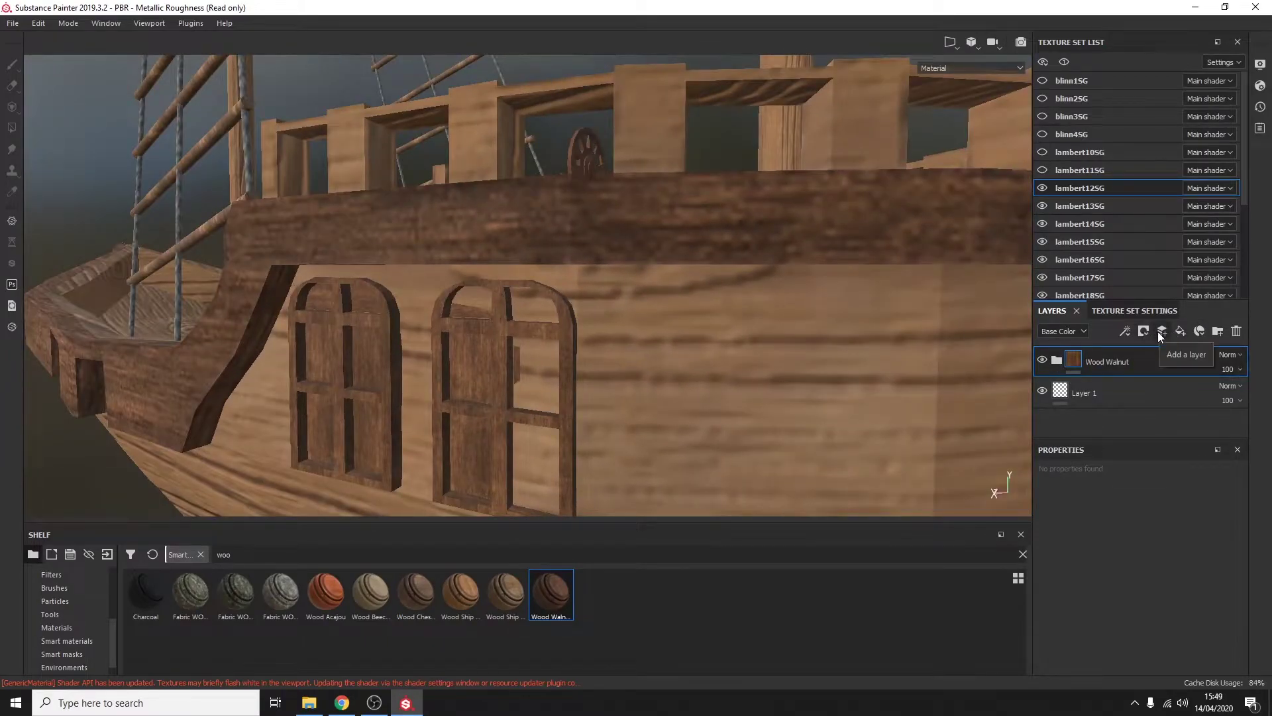
# Step: Add paint Layer 2 and polygon-fill the cabin windows dark red
pyautogui.click(1161, 332)
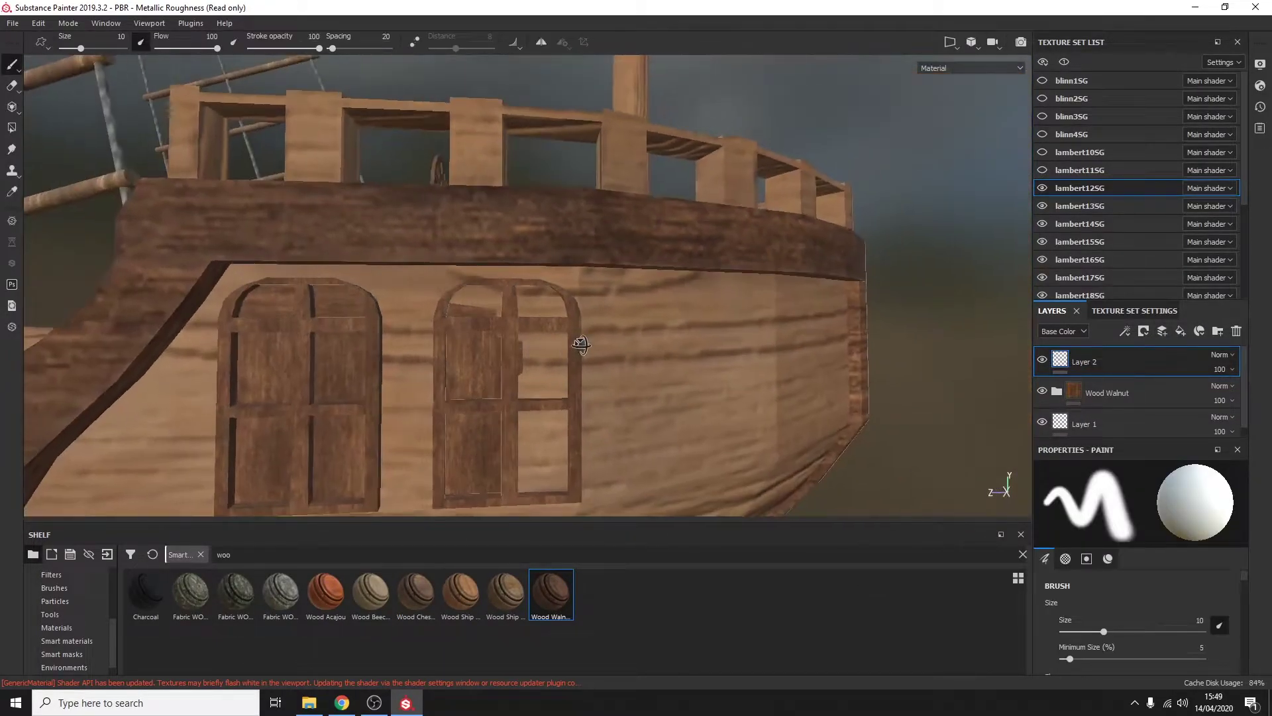
pyautogui.keyDown('alt'); pyautogui.moveTo(581, 344); pyautogui.dragTo(530, 318); pyautogui.keyUp('alt')
pyautogui.press('4')
pyautogui.click(1156, 493)
pyautogui.click(1157, 594)
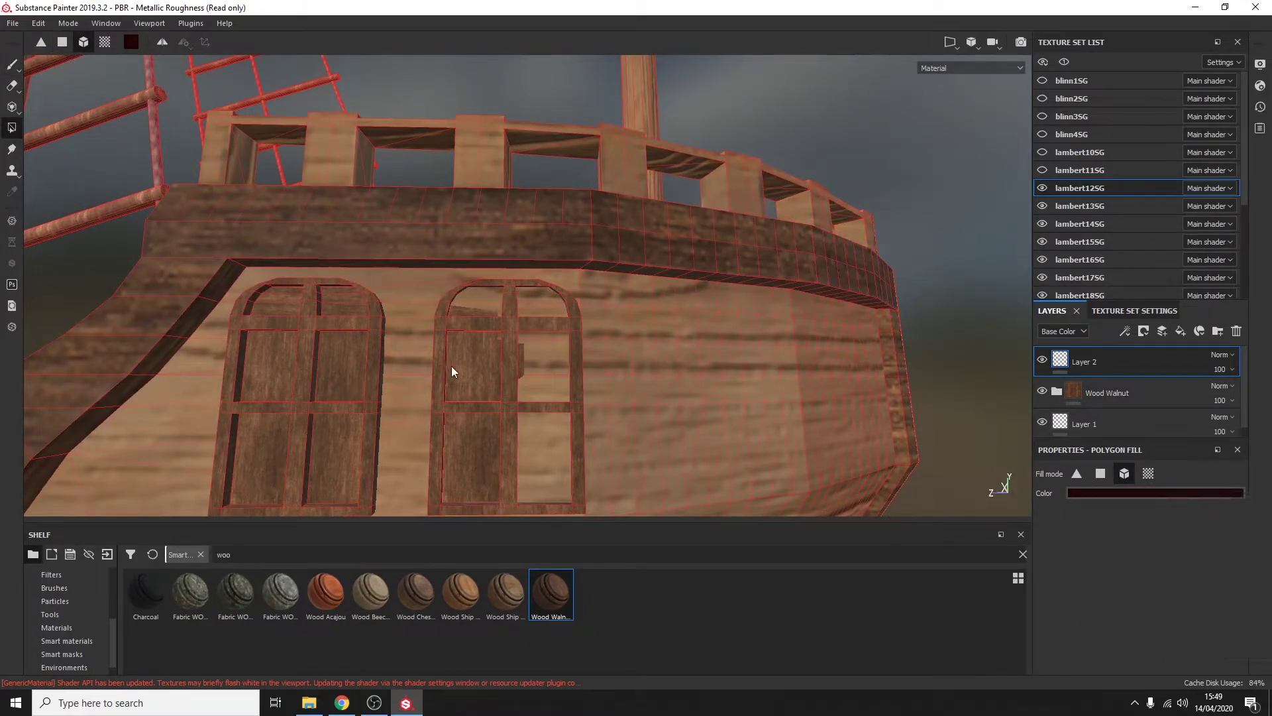
pyautogui.click(468, 370)
pyautogui.moveTo(515, 365)
pyautogui.keyDown('alt'); pyautogui.mouseDown()
pyautogui.moveTo(746, 360)
pyautogui.moveTo(809, 292)
pyautogui.moveTo(341, 270)
pyautogui.moveTo(575, 313)
pyautogui.mouseUp(); pyautogui.keyUp('alt')
# Step: Search the shelf for 'fab' and apply Fabric Flannel Tartan to the flag
pyautogui.press('1')
pyautogui.press('f')
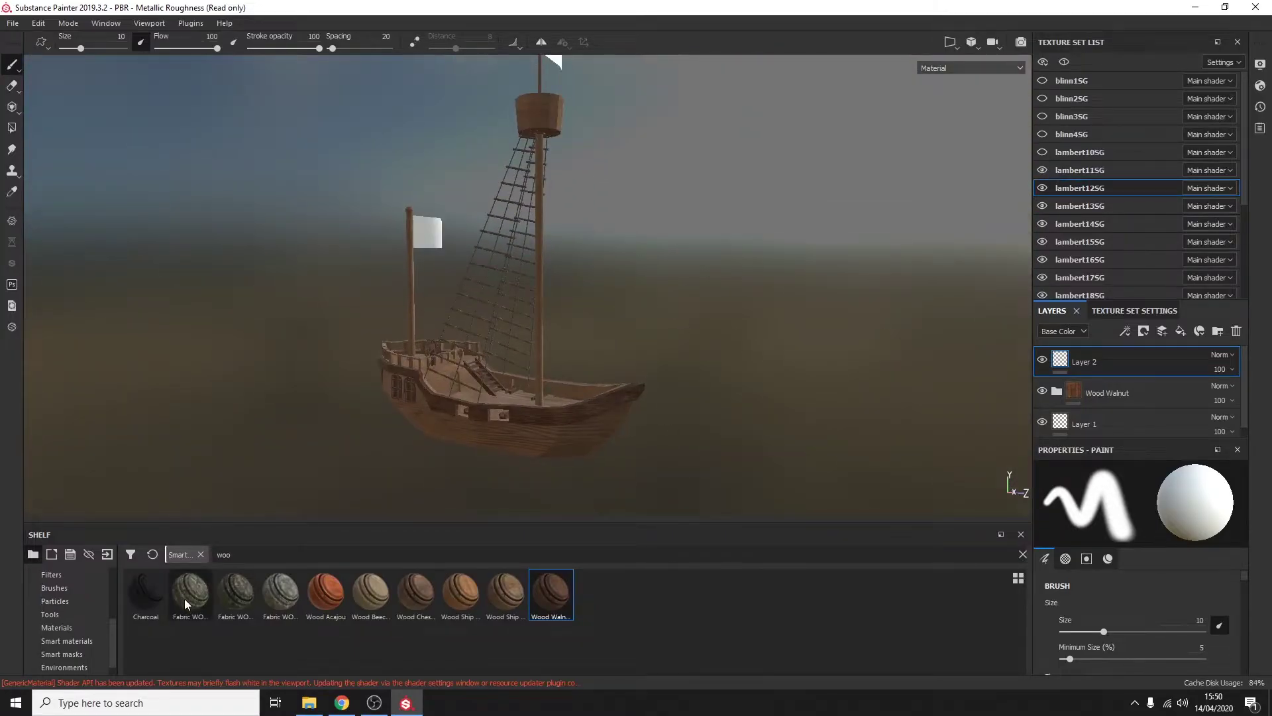
pyautogui.press('BackSpace')
pyautogui.press('BackSpace')
pyautogui.press('BackSpace')
pyautogui.write('fab')
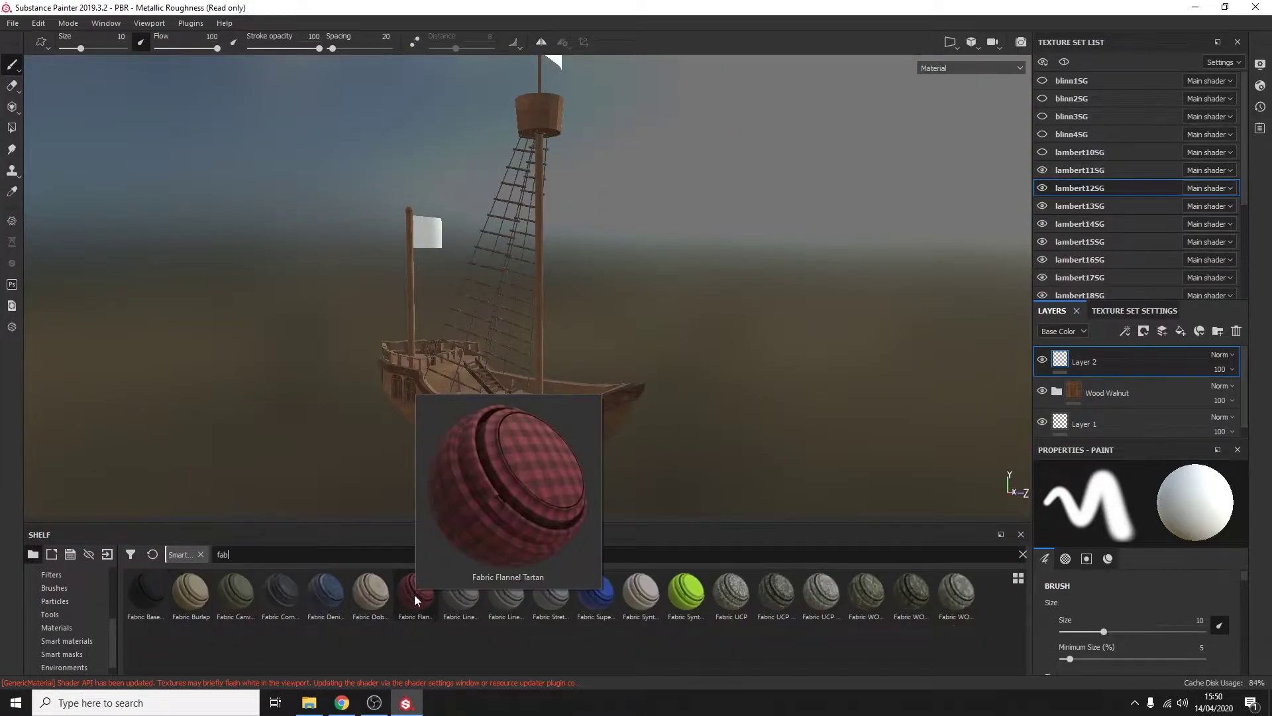
pyautogui.moveTo(416, 592)
pyautogui.mouseDown()
pyautogui.moveTo(493, 411)
pyautogui.moveTo(753, 237)
pyautogui.mouseUp()
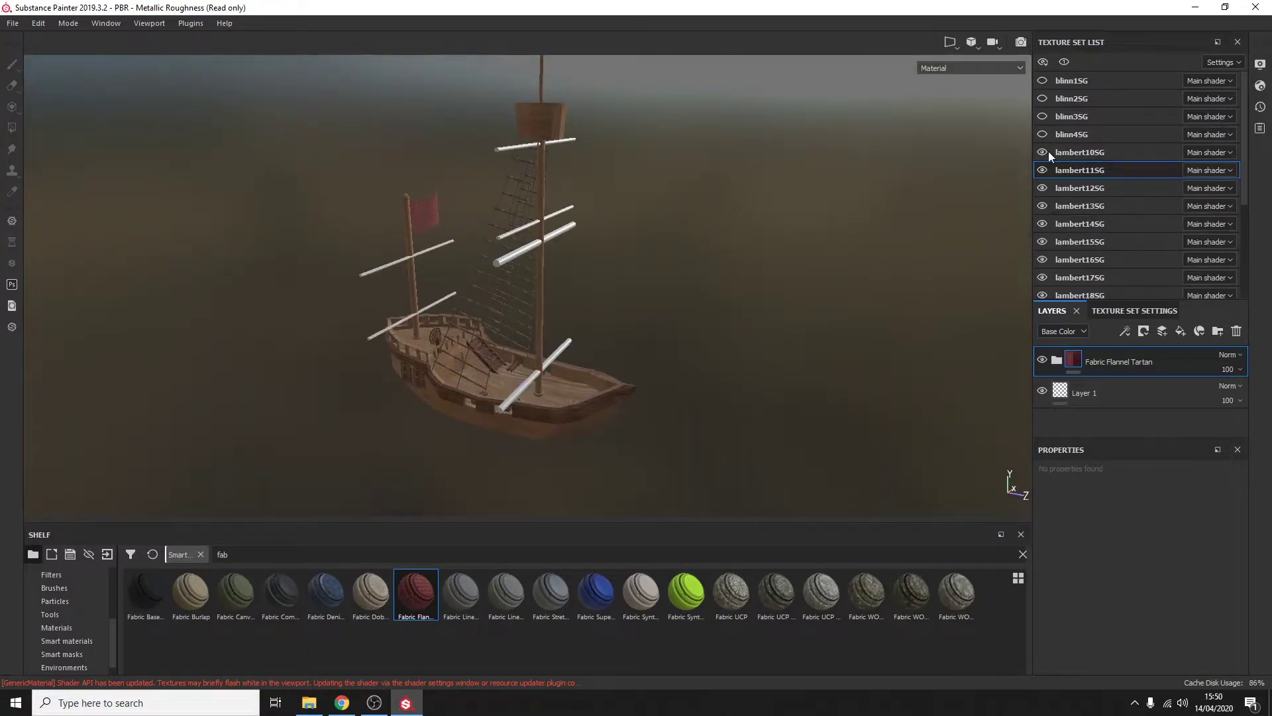
# Step: Search 'woo' and apply Wood Walnut to the pale spars
pyautogui.click(265, 554)
pyautogui.press('BackSpace')
pyautogui.press('BackSpace')
pyautogui.press('BackSpace')
pyautogui.write('woo')
pyautogui.moveTo(550, 592)
pyautogui.mouseDown()
pyautogui.moveTo(379, 335)
pyautogui.moveTo(725, 283)
pyautogui.mouseUp()
pyautogui.scroll(5, 758, 412)
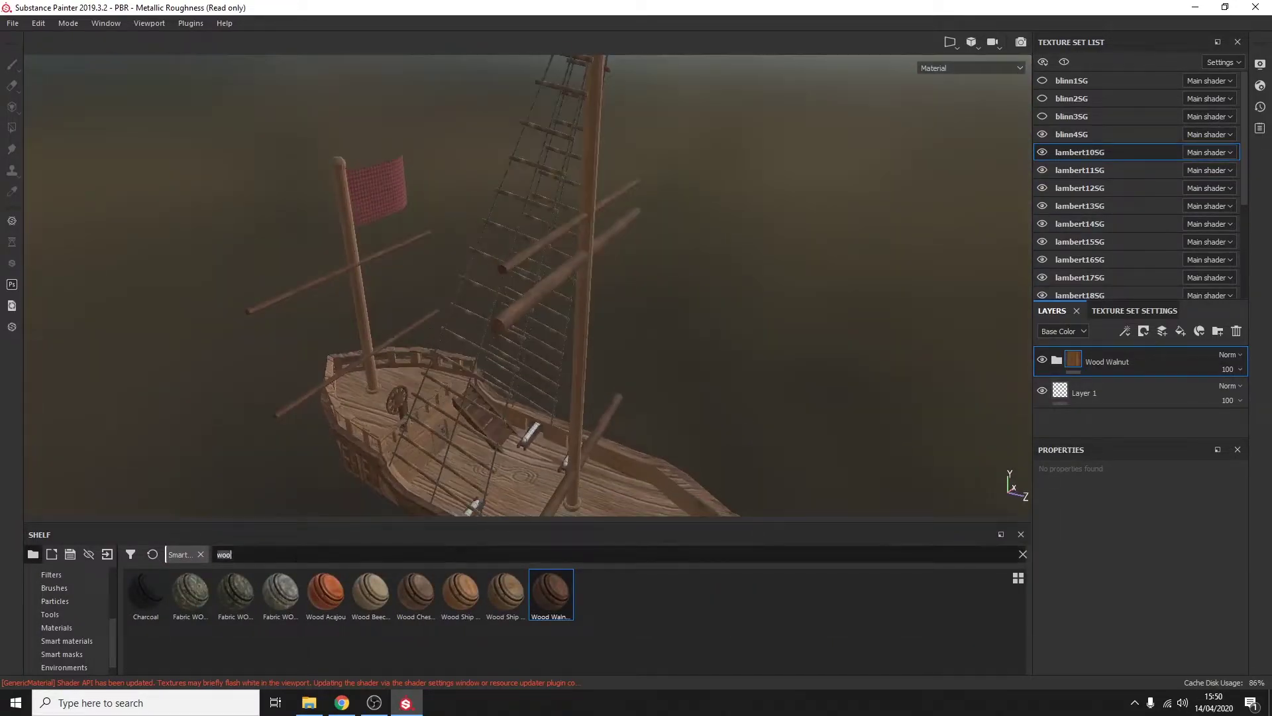
# Step: Search 'iron' and give the cannon Iron Forged Old, replacing a trial Iron Old
pyautogui.press('BackSpace')
pyautogui.press('BackSpace')
pyautogui.press('BackSpace')
pyautogui.write('iron')
pyautogui.keyDown('alt'); pyautogui.moveTo(596, 265); pyautogui.dragTo(703, 335); pyautogui.keyUp('alt')
pyautogui.scroll(5, 703, 335)
pyautogui.moveTo(190, 592)
pyautogui.mouseDown()
pyautogui.moveTo(574, 356)
pyautogui.moveTo(520, 313)
pyautogui.mouseUp()
pyautogui.moveTo(145, 591)
pyautogui.mouseDown()
pyautogui.moveTo(621, 246)
pyautogui.moveTo(582, 335)
pyautogui.moveTo(795, 431)
pyautogui.moveTo(420, 360)
pyautogui.mouseUp()
# Step: In the cannons' texture set blinn4SG, raise the Base fill roughness to about 0.9
pyautogui.scroll(3, 491, 371)
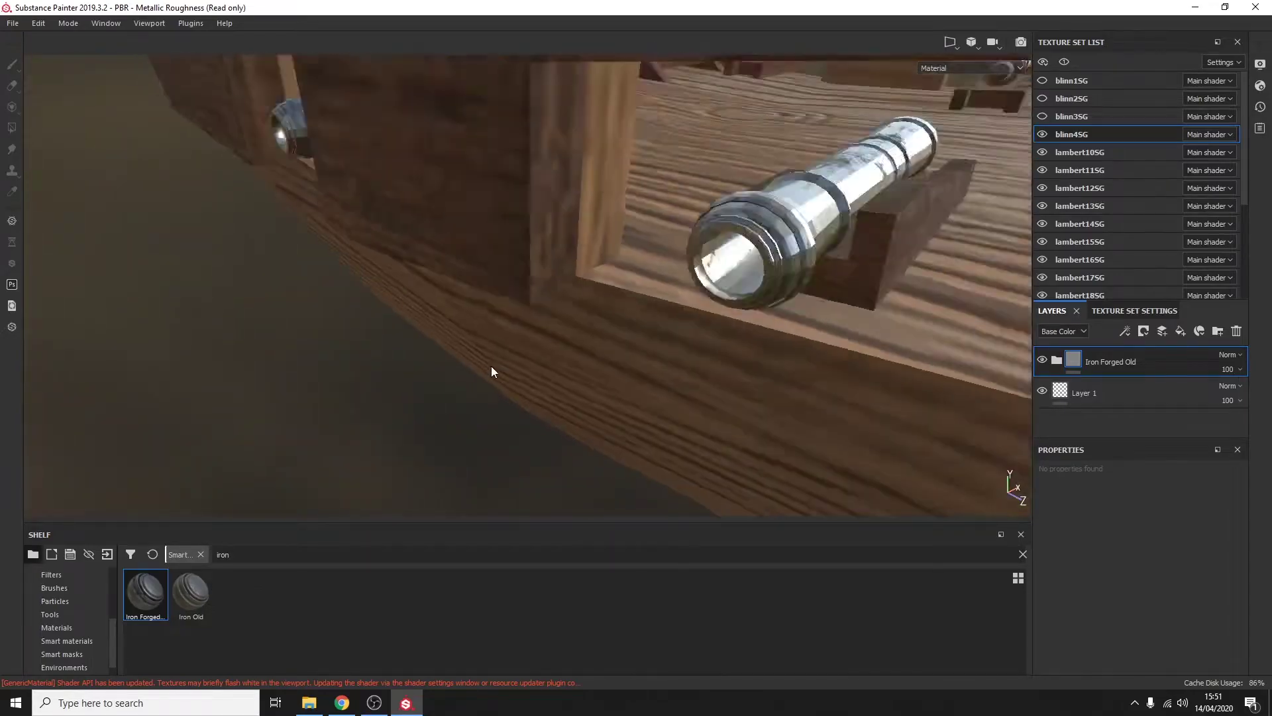
pyautogui.scroll(-5, 491, 372)
pyautogui.keyDown('alt'); pyautogui.moveTo(267, 293); pyautogui.dragTo(822, 304); pyautogui.keyUp('alt')
pyautogui.scroll(5, 583, 223)
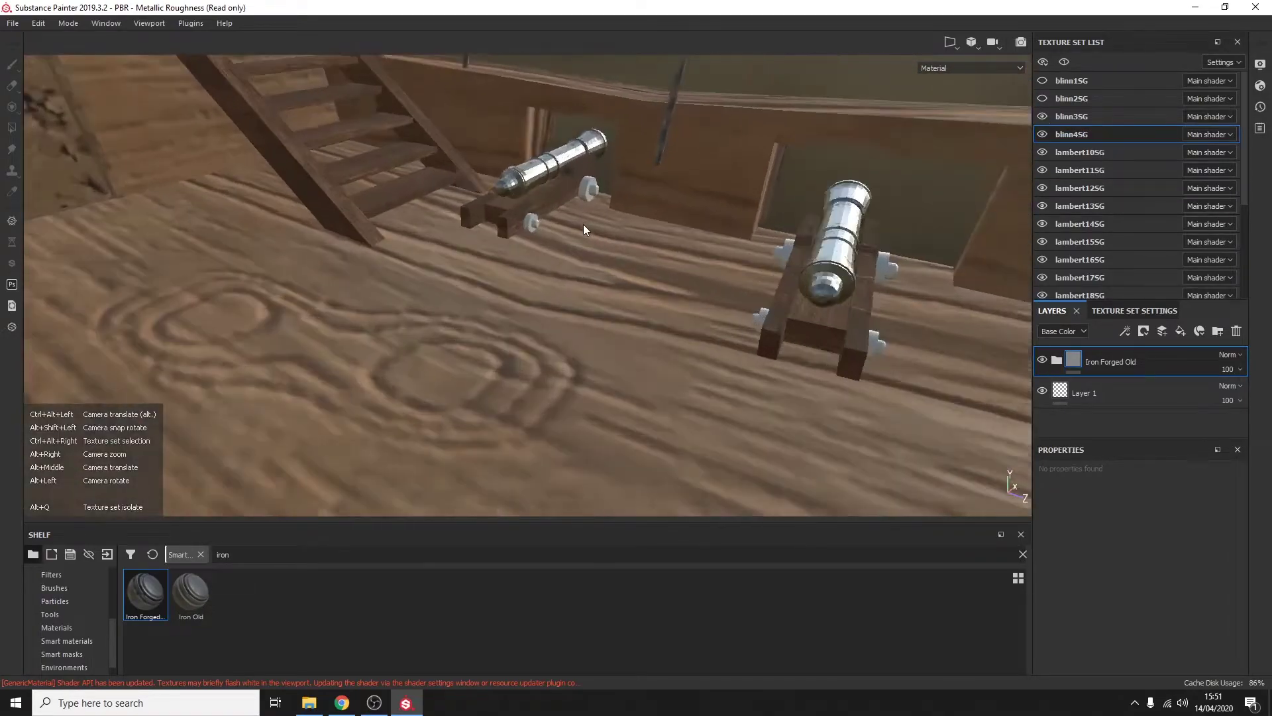
pyautogui.scroll(3, 583, 224)
pyautogui.scroll(-5, 639, 407)
pyautogui.moveTo(639, 407)
pyautogui.keyDown('alt'); pyautogui.mouseDown()
pyautogui.moveTo(701, 463)
pyautogui.moveTo(638, 340)
pyautogui.mouseUp(); pyautogui.keyUp('alt')
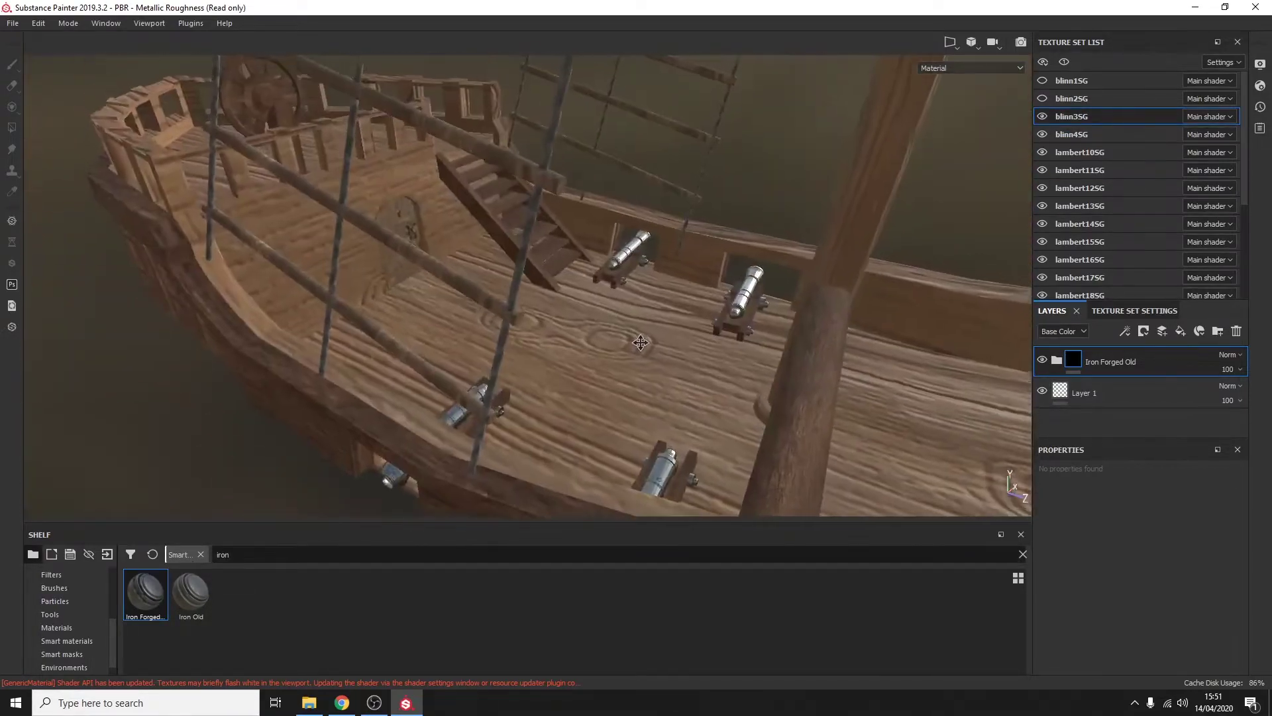
pyautogui.scroll(-5, 639, 341)
pyautogui.keyDown('alt'); pyautogui.moveTo(776, 250); pyautogui.dragTo(826, 236); pyautogui.keyUp('alt')
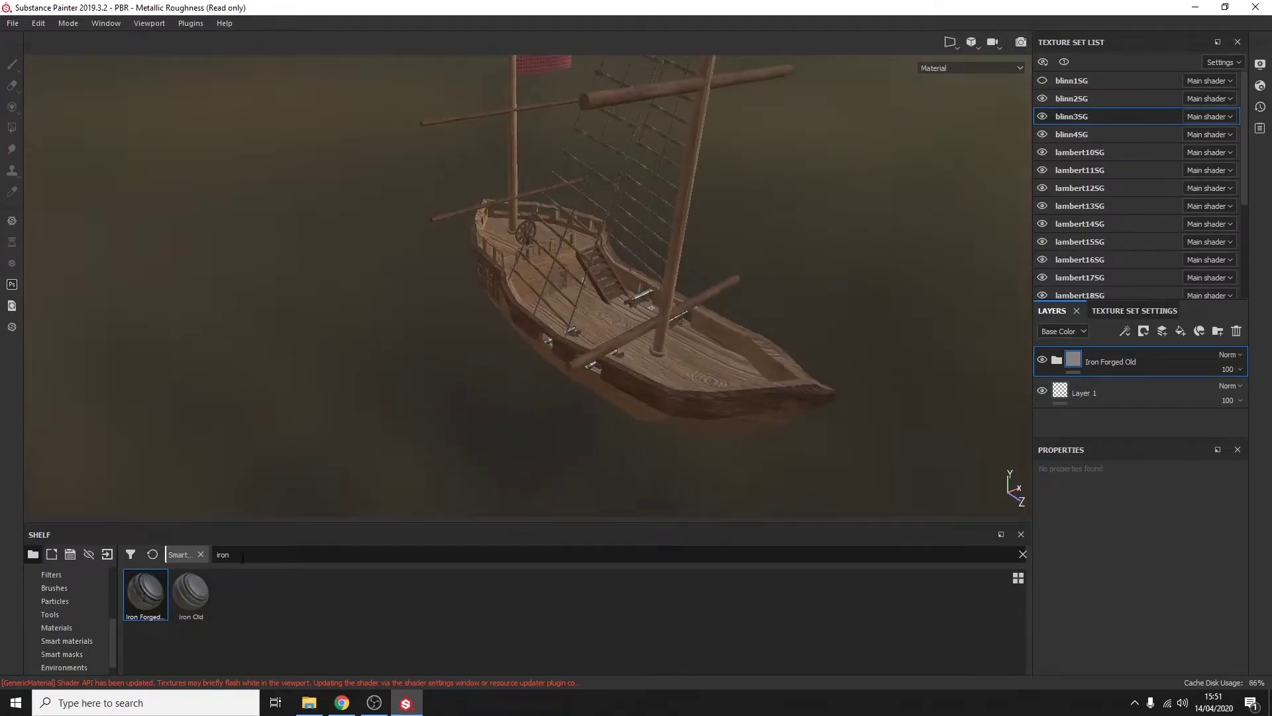
pyautogui.scroll(5, 593, 375)
pyautogui.click(1071, 134)
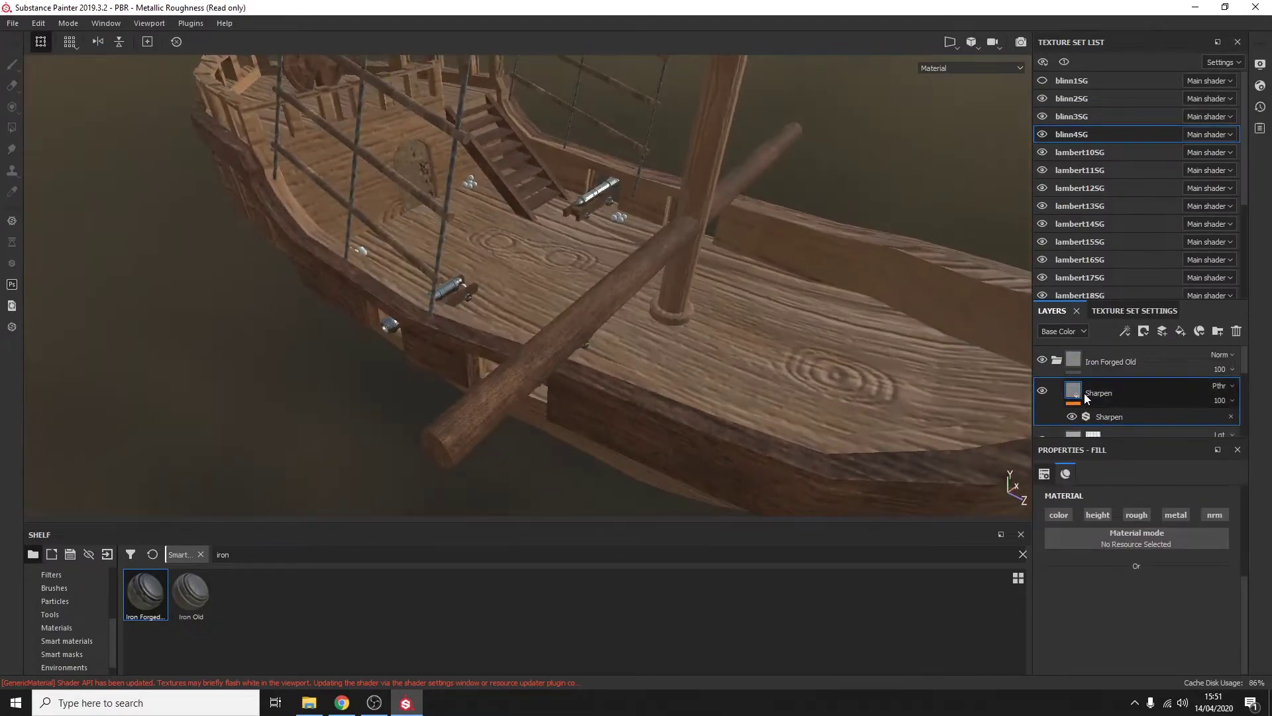
pyautogui.click(1092, 397)
pyautogui.click(1098, 419)
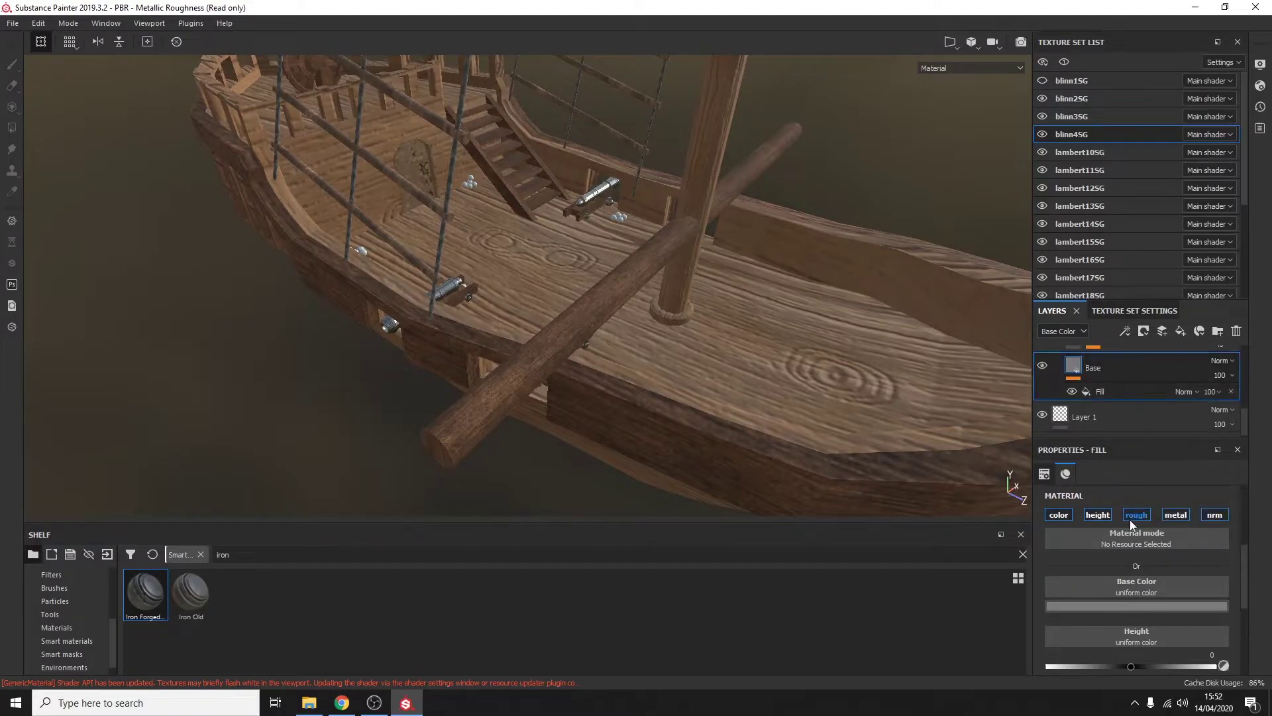
pyautogui.click(1099, 568)
pyautogui.scroll(-3, 1209, 656)
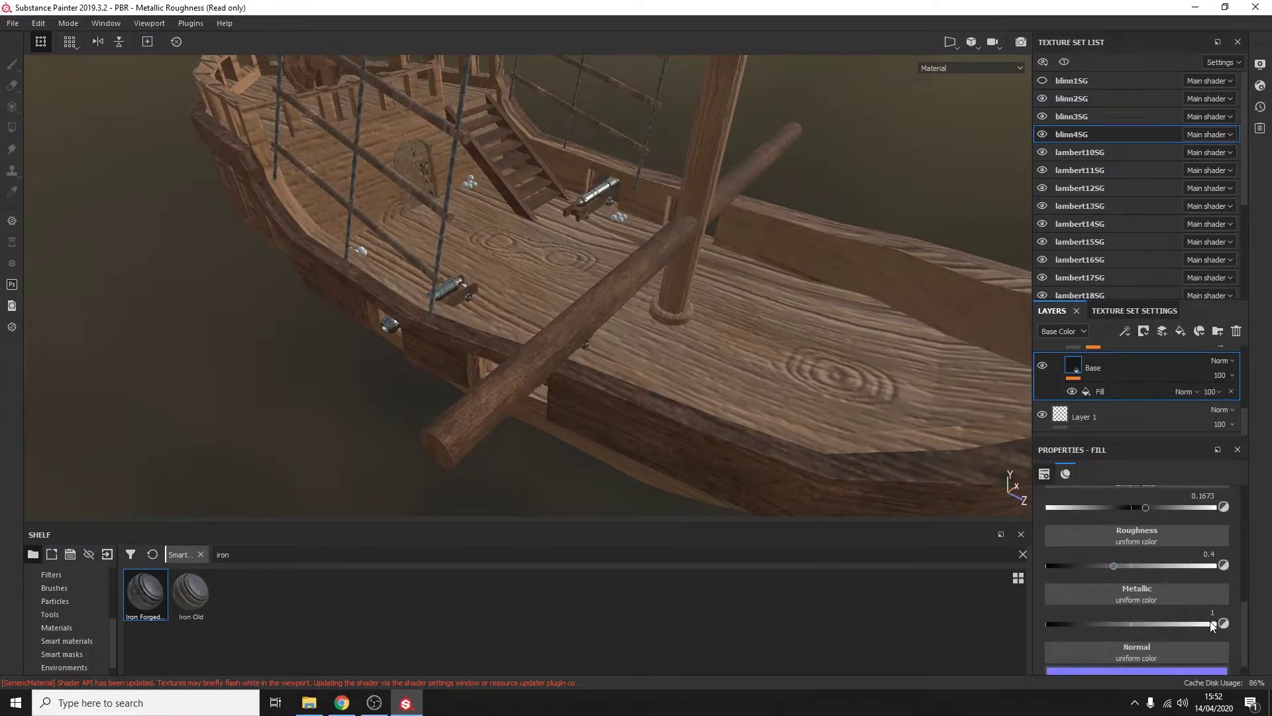
pyautogui.scroll(3, 1167, 522)
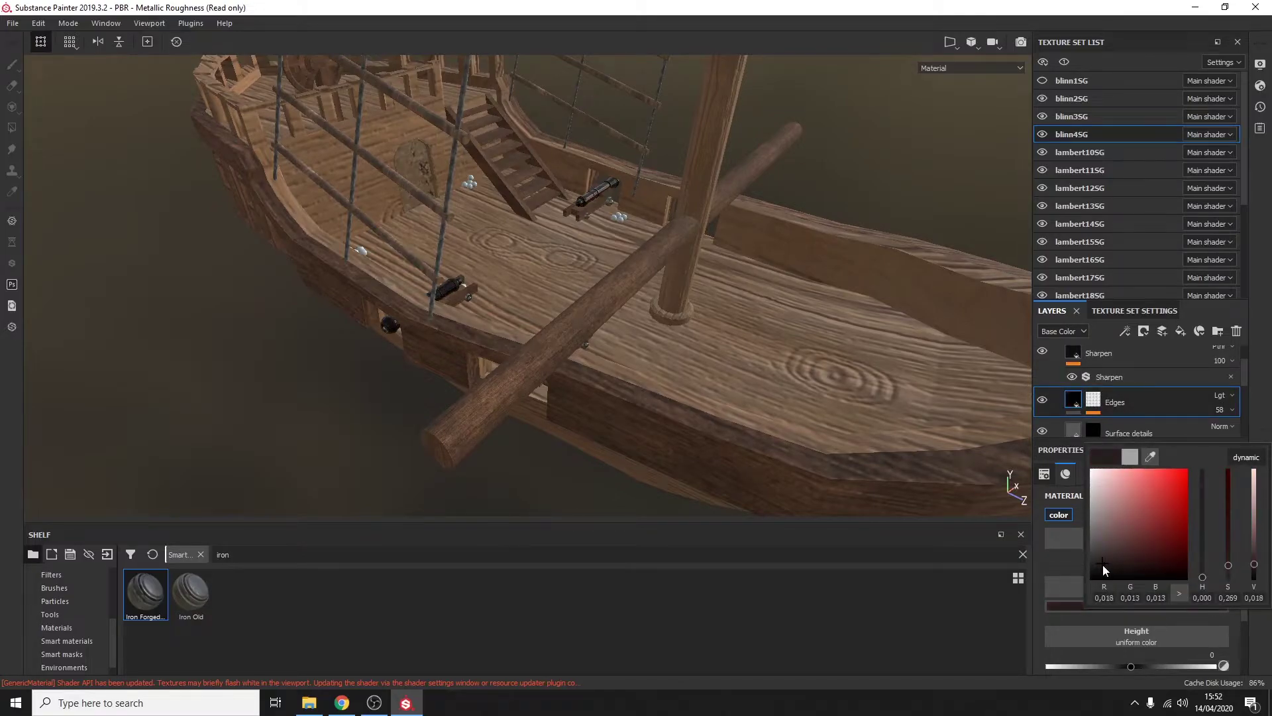
pyautogui.moveTo(1157, 653); pyautogui.dragTo(1199, 654)
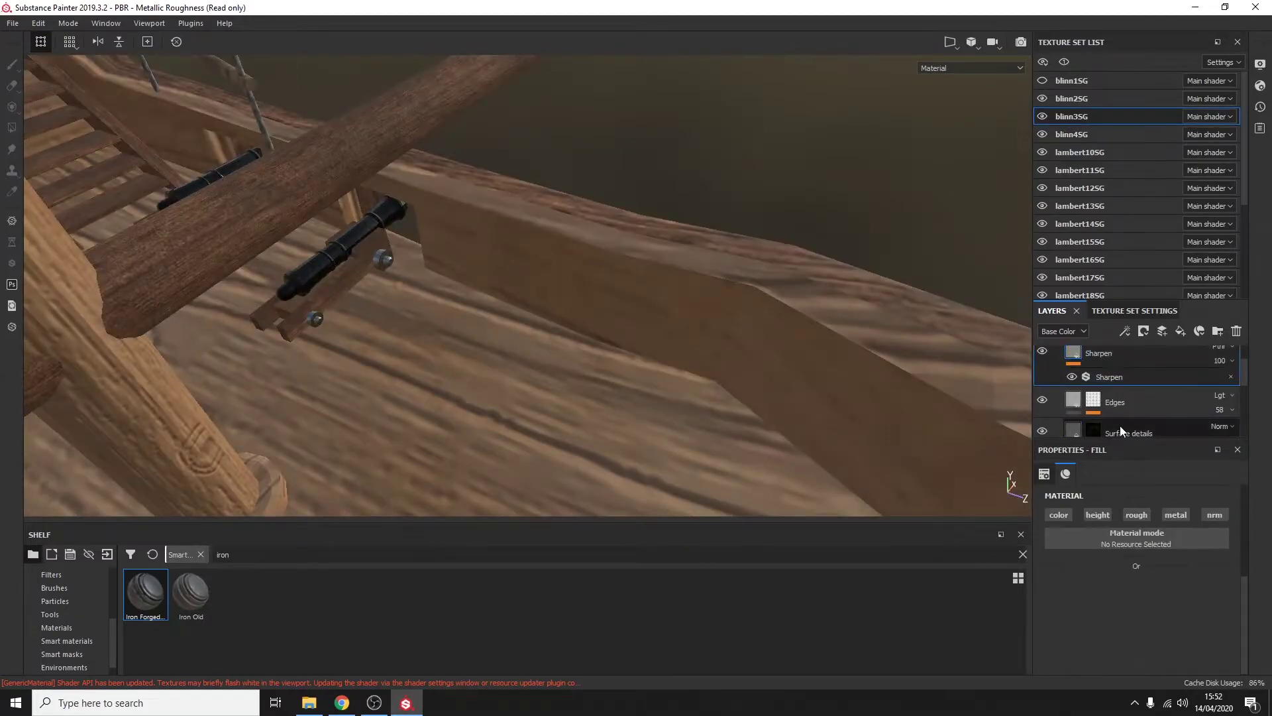
# Step: Set the Edges layer Base Color to black
pyautogui.click(1126, 404)
pyautogui.click(1137, 527)
pyautogui.moveTo(1093, 609); pyautogui.dragTo(1093, 663)
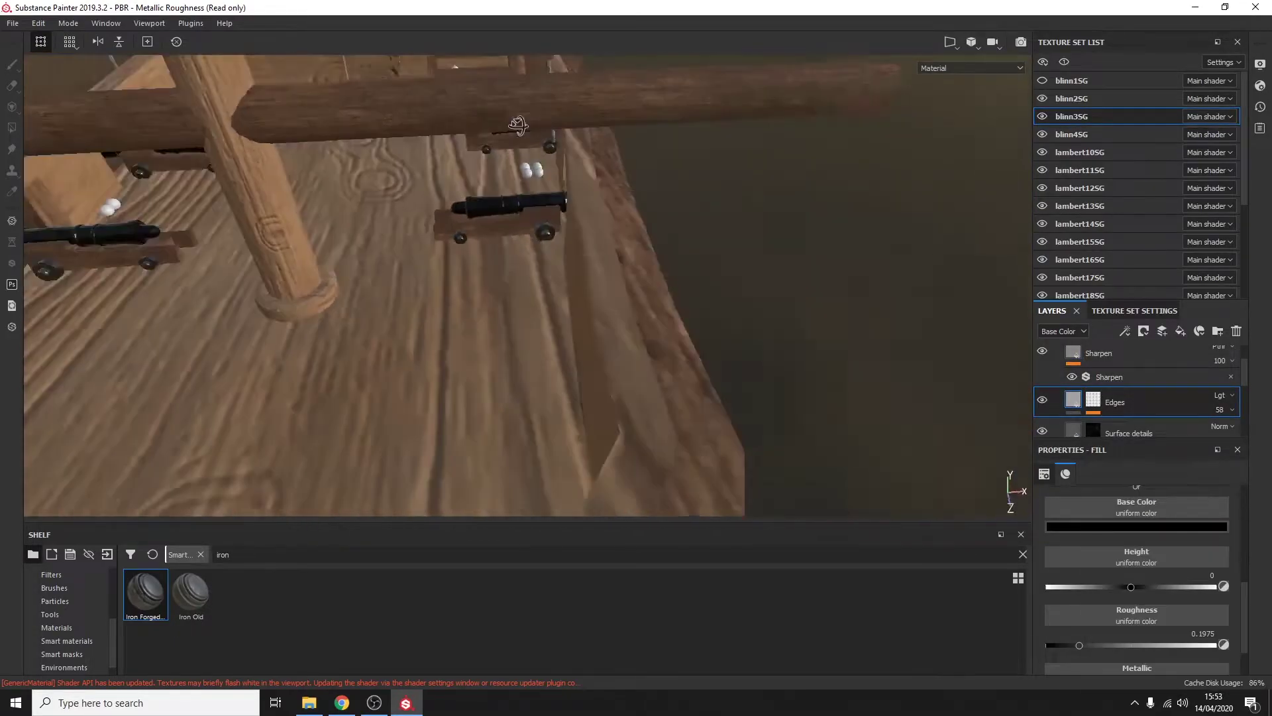
# Step: Apply Iron Forged Old to the cannonballs
pyautogui.keyDown('alt'); pyautogui.moveTo(517, 122); pyautogui.dragTo(333, 279); pyautogui.keyUp('alt')
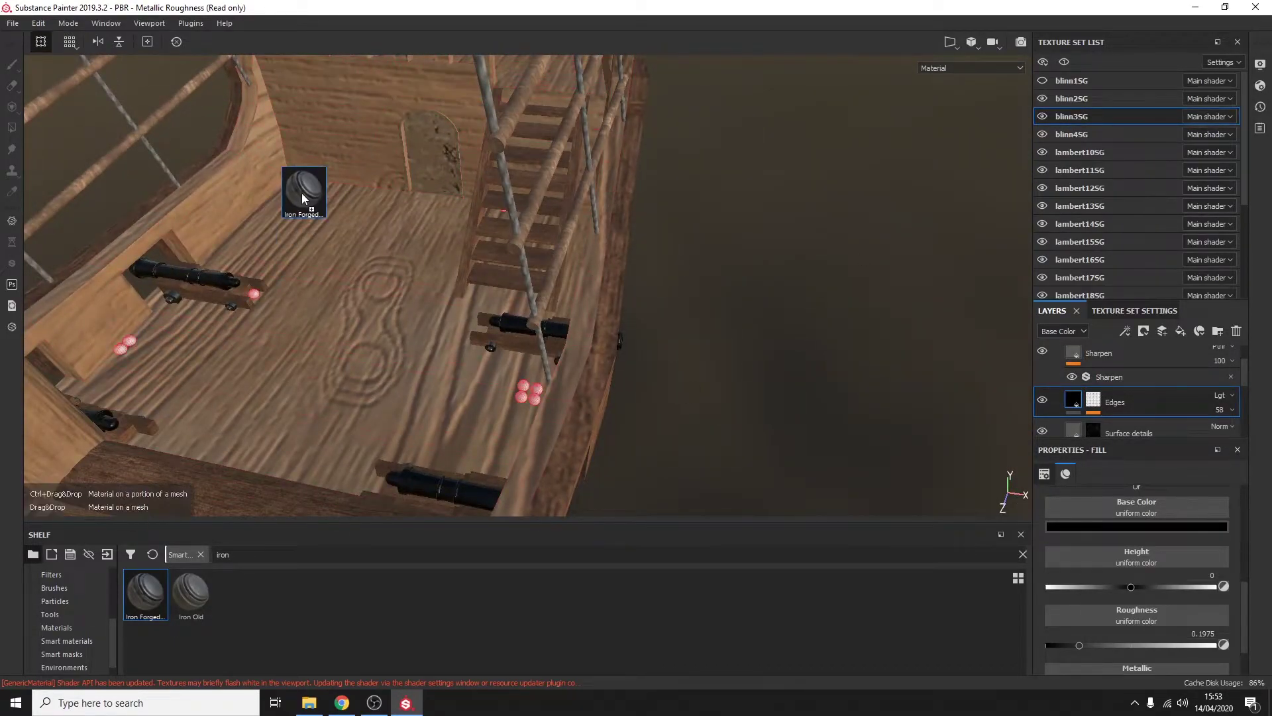
pyautogui.moveTo(145, 601); pyautogui.dragTo(302, 199)
pyautogui.moveTo(725, 367)
pyautogui.keyDown('alt'); pyautogui.mouseDown()
pyautogui.moveTo(469, 312)
pyautogui.moveTo(397, 369)
pyautogui.mouseUp(); pyautogui.keyUp('alt')
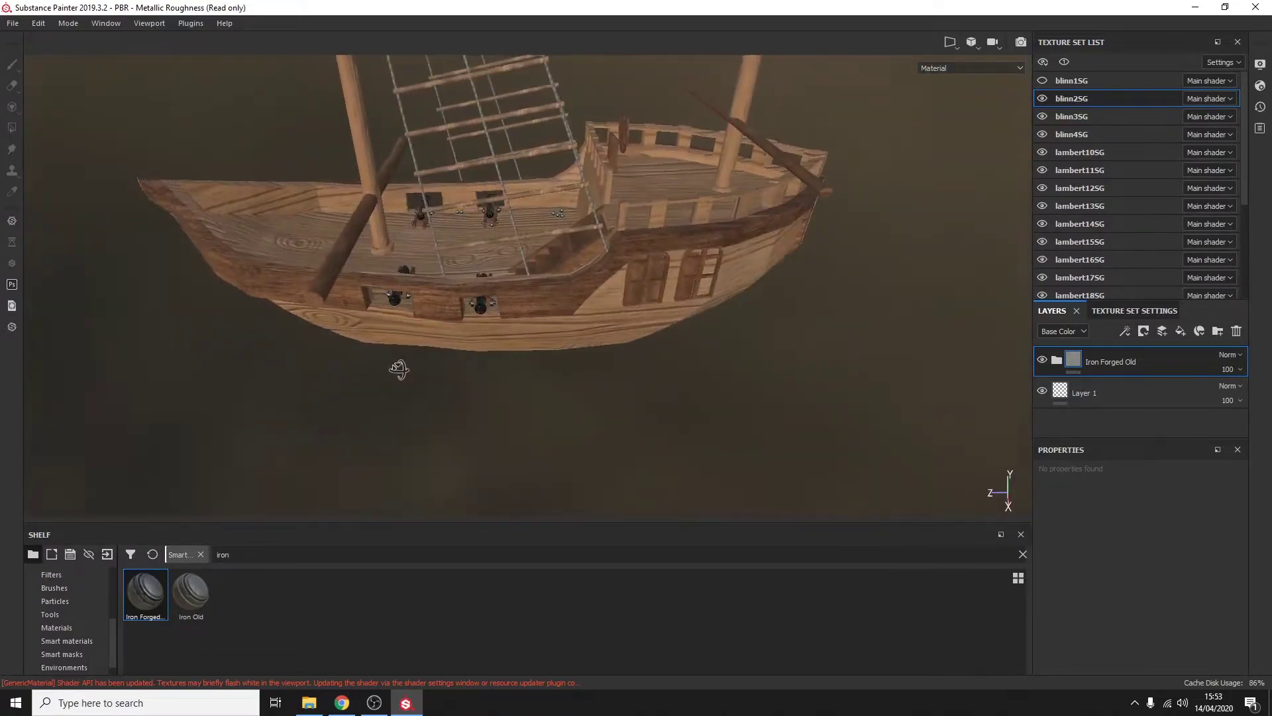
pyautogui.keyDown('alt'); pyautogui.moveTo(634, 135); pyautogui.dragTo(542, 414, button='right'); pyautogui.keyUp('alt')
# Step: Clear the shelf search and apply Charcoal to the piece beside the wheel, undoing a trial Dust
pyautogui.click(145, 555)
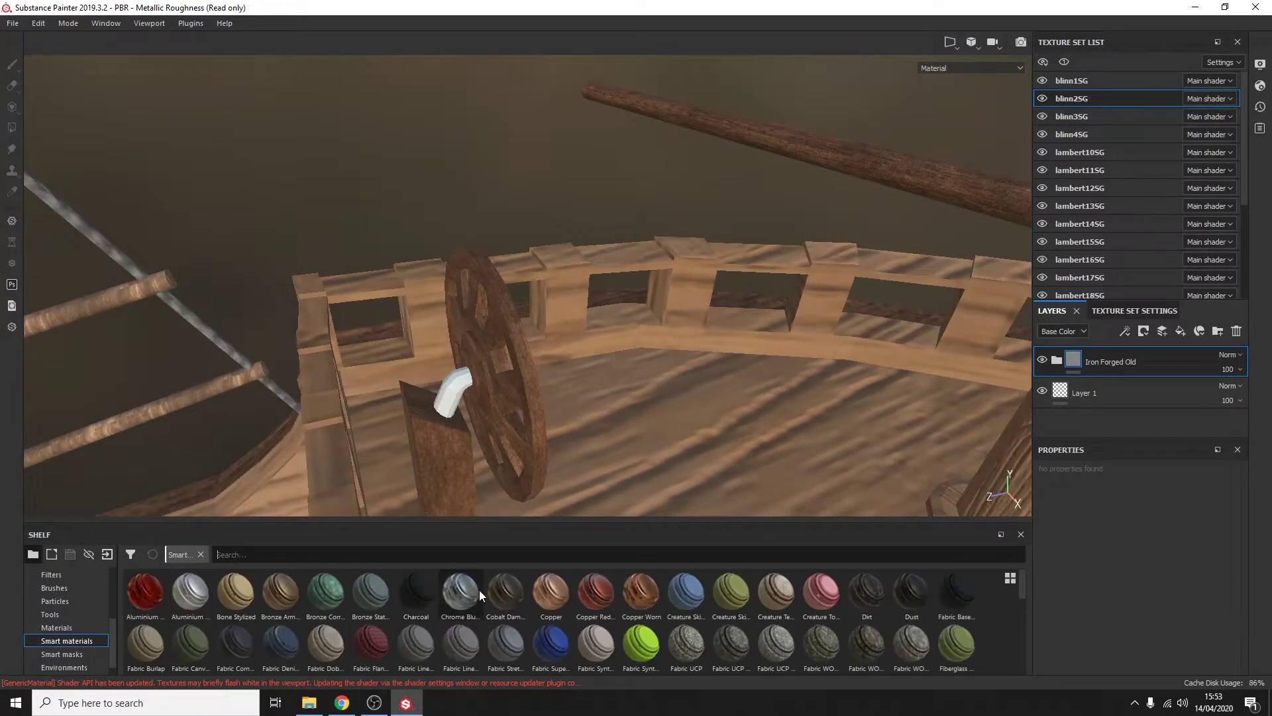
pyautogui.moveTo(909, 590); pyautogui.dragTo(447, 373)
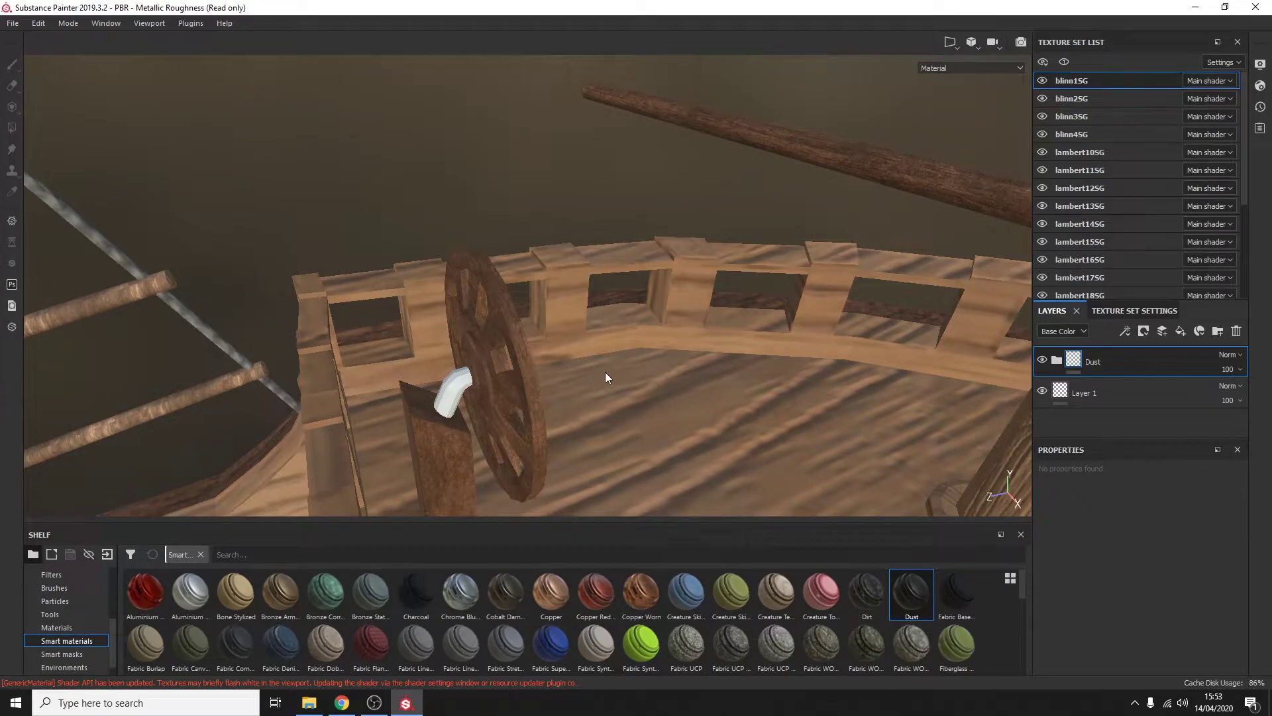
pyautogui.hotkey('ctrl', 'z')
pyautogui.moveTo(416, 590)
pyautogui.mouseDown()
pyautogui.moveTo(448, 395)
pyautogui.moveTo(613, 301)
pyautogui.moveTo(900, 404)
pyautogui.mouseUp()
# Step: Give the deck cube Wood Chest Stylized, replacing a trial Wood Acajou
pyautogui.press('f')
pyautogui.scroll(-5, 1071, 263)
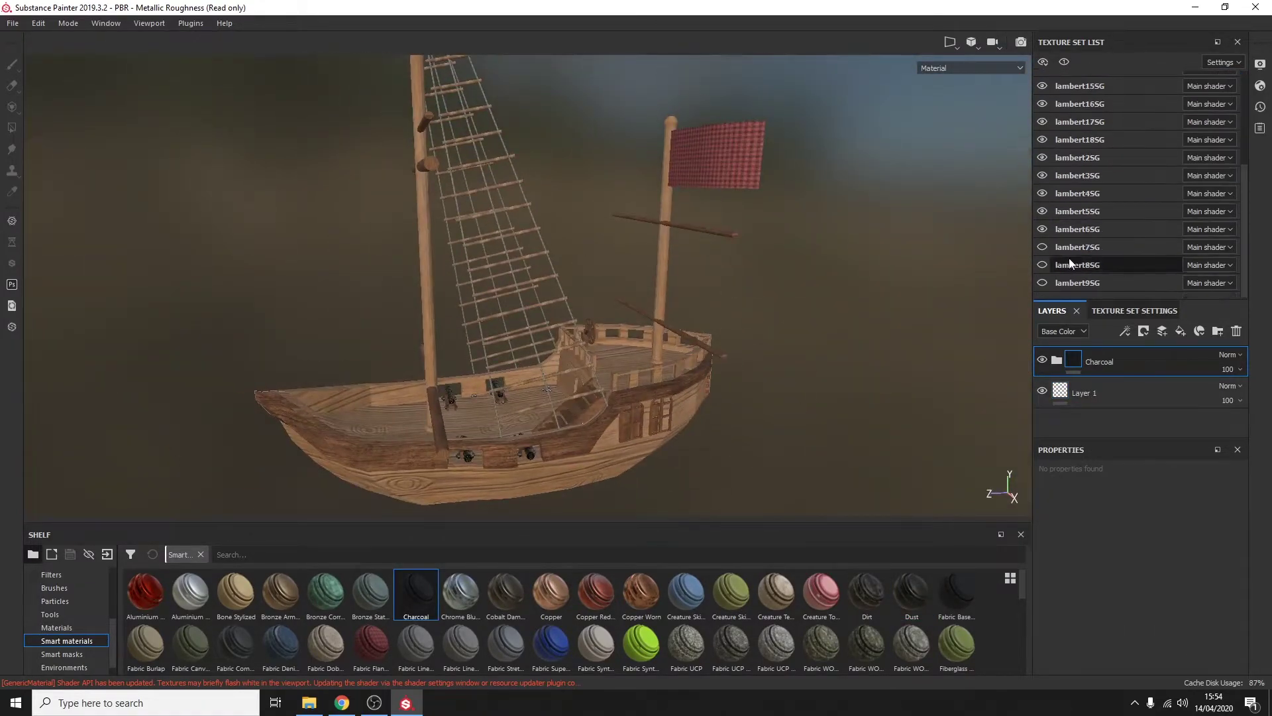
pyautogui.moveTo(815, 435)
pyautogui.keyDown('alt'); pyautogui.mouseDown()
pyautogui.moveTo(775, 602)
pyautogui.moveTo(574, 395)
pyautogui.moveTo(578, 415)
pyautogui.mouseUp(); pyautogui.keyUp('alt')
pyautogui.press('f')
pyautogui.scroll(-5, 485, 631)
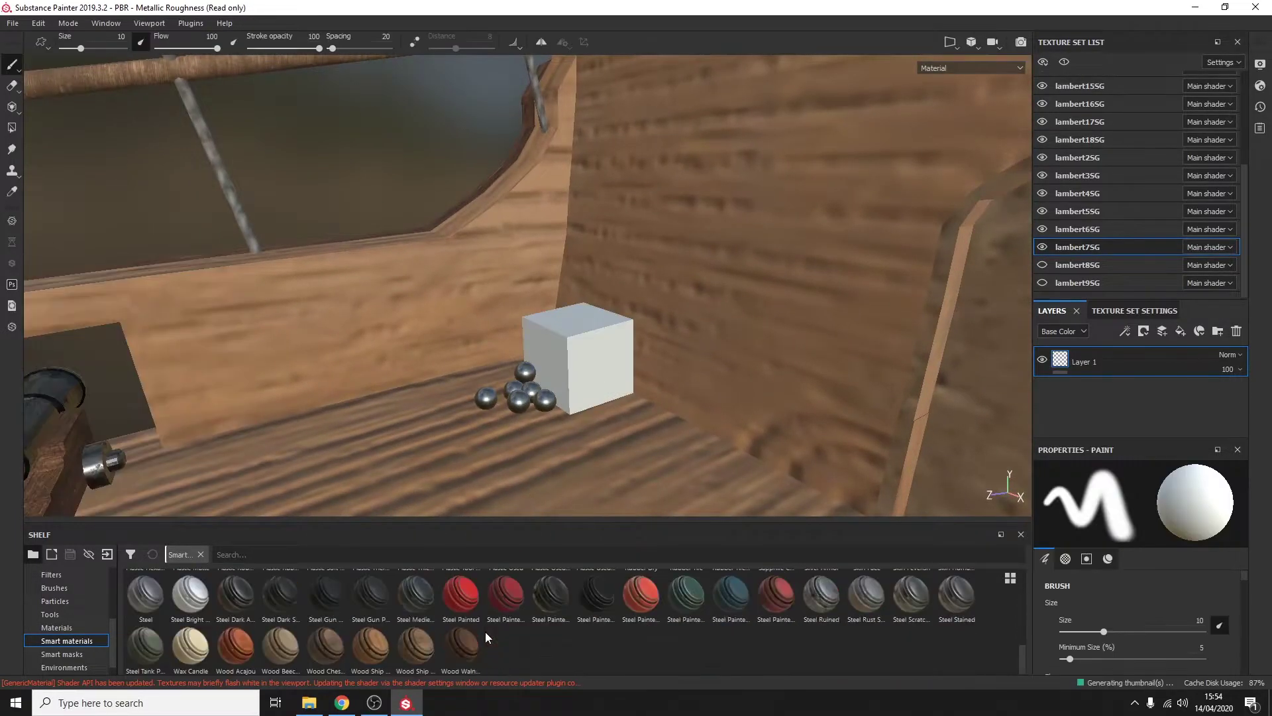
pyautogui.moveTo(235, 646); pyautogui.dragTo(554, 368)
pyautogui.moveTo(541, 410)
pyautogui.keyDown('alt'); pyautogui.mouseDown()
pyautogui.moveTo(570, 345)
pyautogui.moveTo(495, 422)
pyautogui.mouseUp(); pyautogui.keyUp('alt')
pyautogui.moveTo(326, 646)
pyautogui.mouseDown()
pyautogui.moveTo(573, 334)
pyautogui.moveTo(554, 464)
pyautogui.mouseUp()
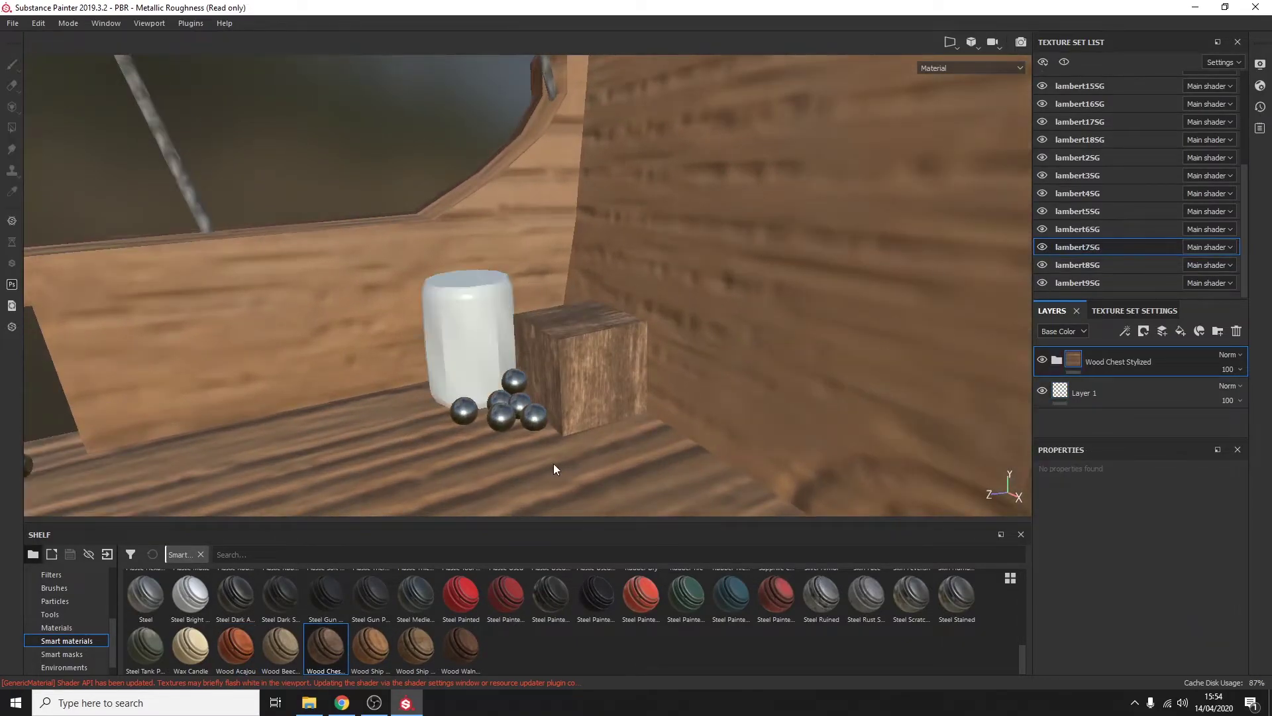
pyautogui.scroll(-10, 495, 319)
pyautogui.keyDown('alt'); pyautogui.moveTo(748, 373); pyautogui.dragTo(872, 440, button='middle'); pyautogui.keyUp('alt')
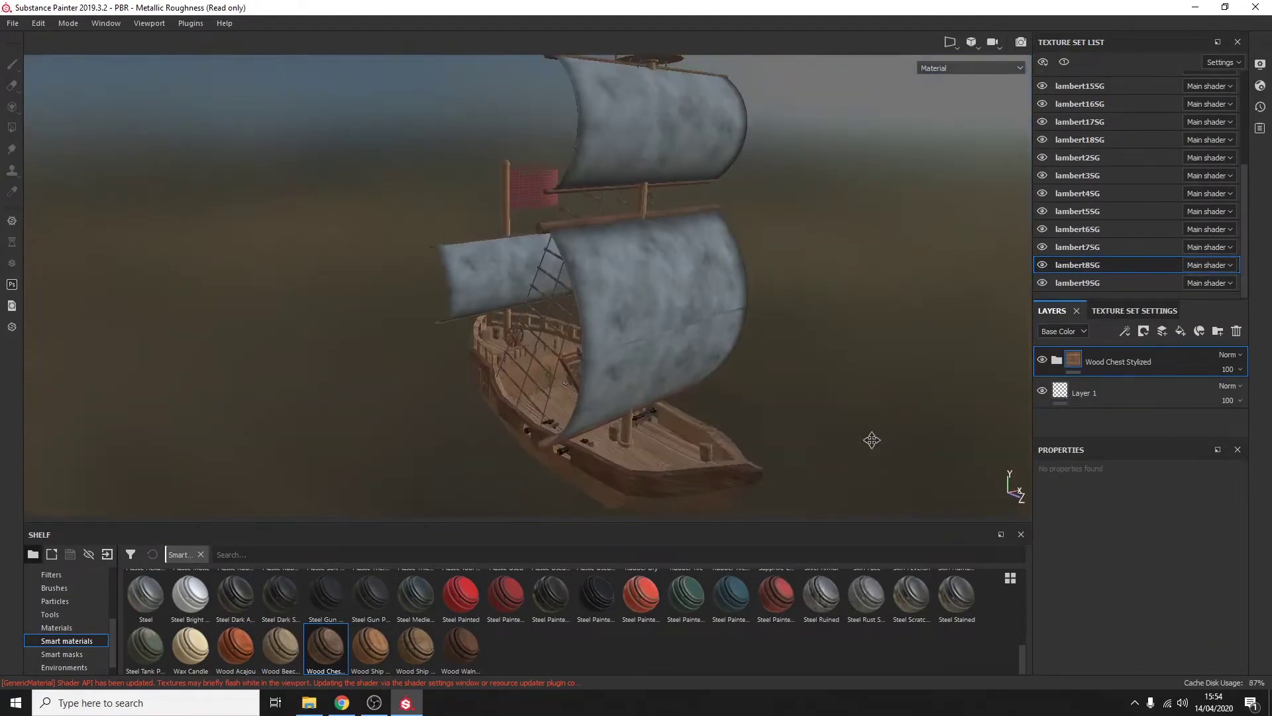
pyautogui.keyDown('alt'); pyautogui.moveTo(872, 440); pyautogui.dragTo(816, 353); pyautogui.keyUp('alt')
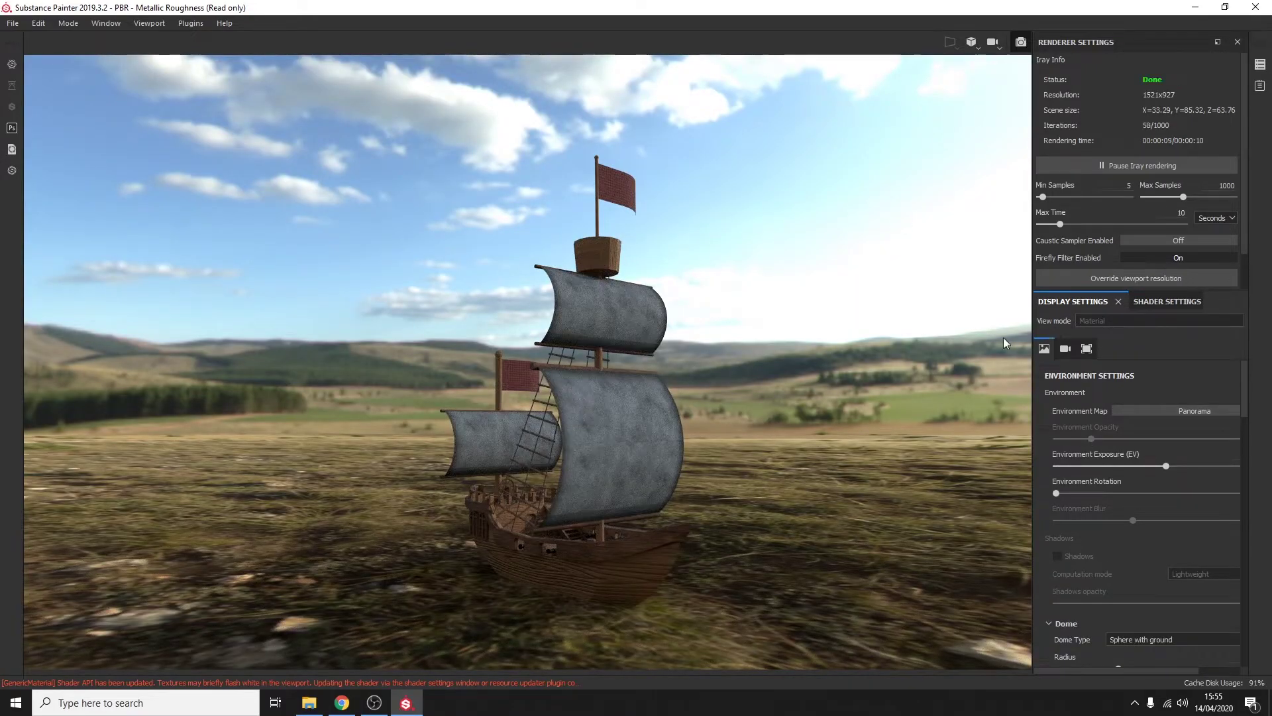
# Step: Set the Iray environment map to Bonifacio Aragon Stairs and rotate the backdrop behind the ship
pyautogui.keyDown('alt'); pyautogui.moveTo(1003, 336); pyautogui.dragTo(824, 278); pyautogui.keyUp('alt')
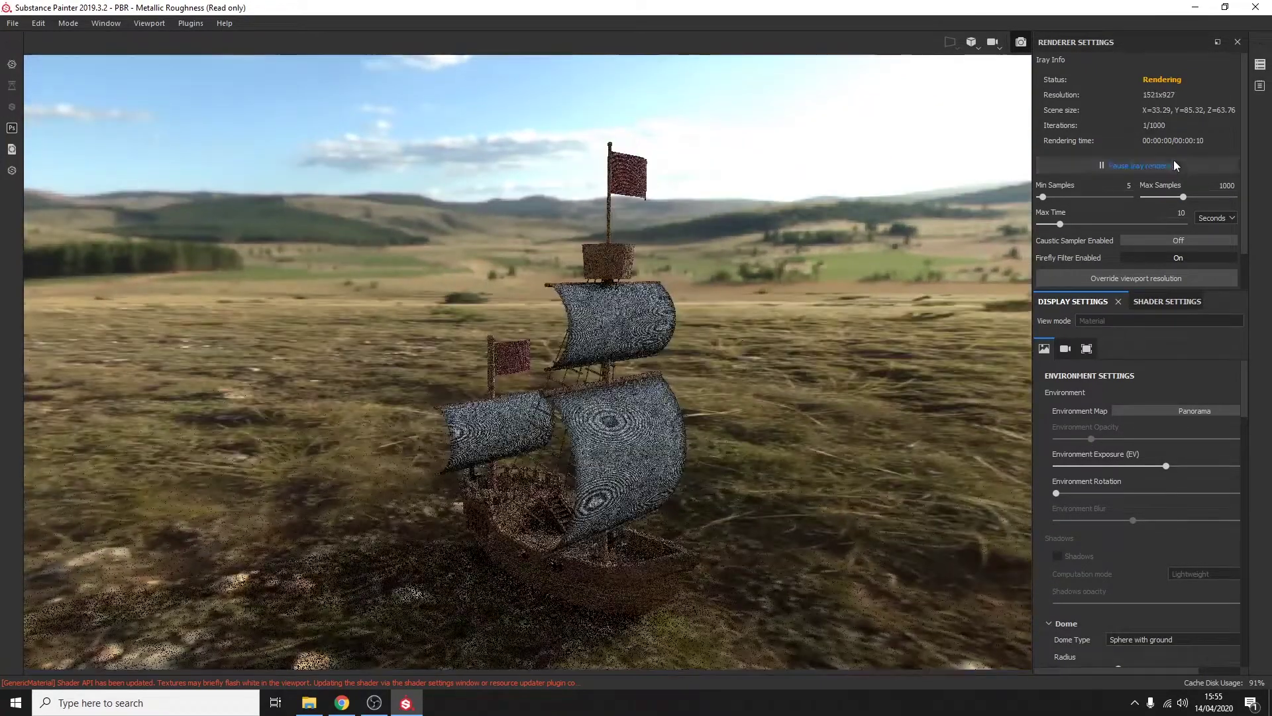
pyautogui.scroll(-1, 1167, 361)
pyautogui.click(1187, 373)
pyautogui.moveTo(1099, 412)
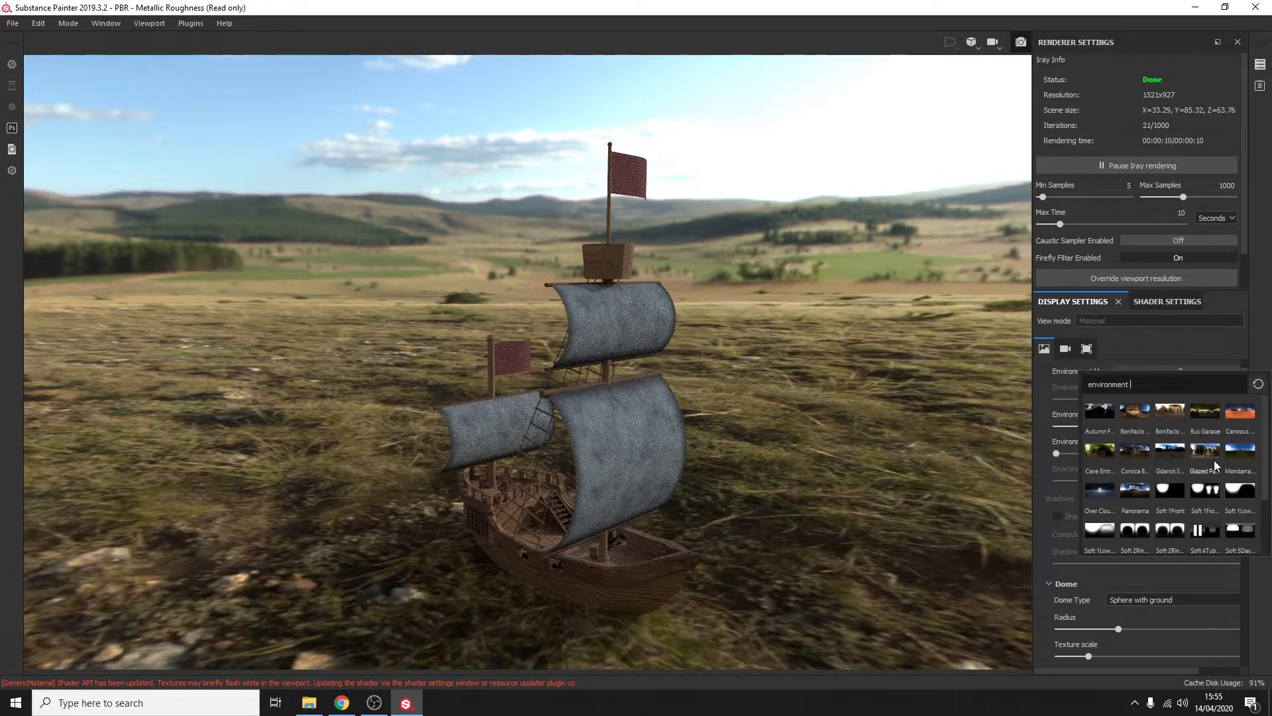
pyautogui.click(1121, 416)
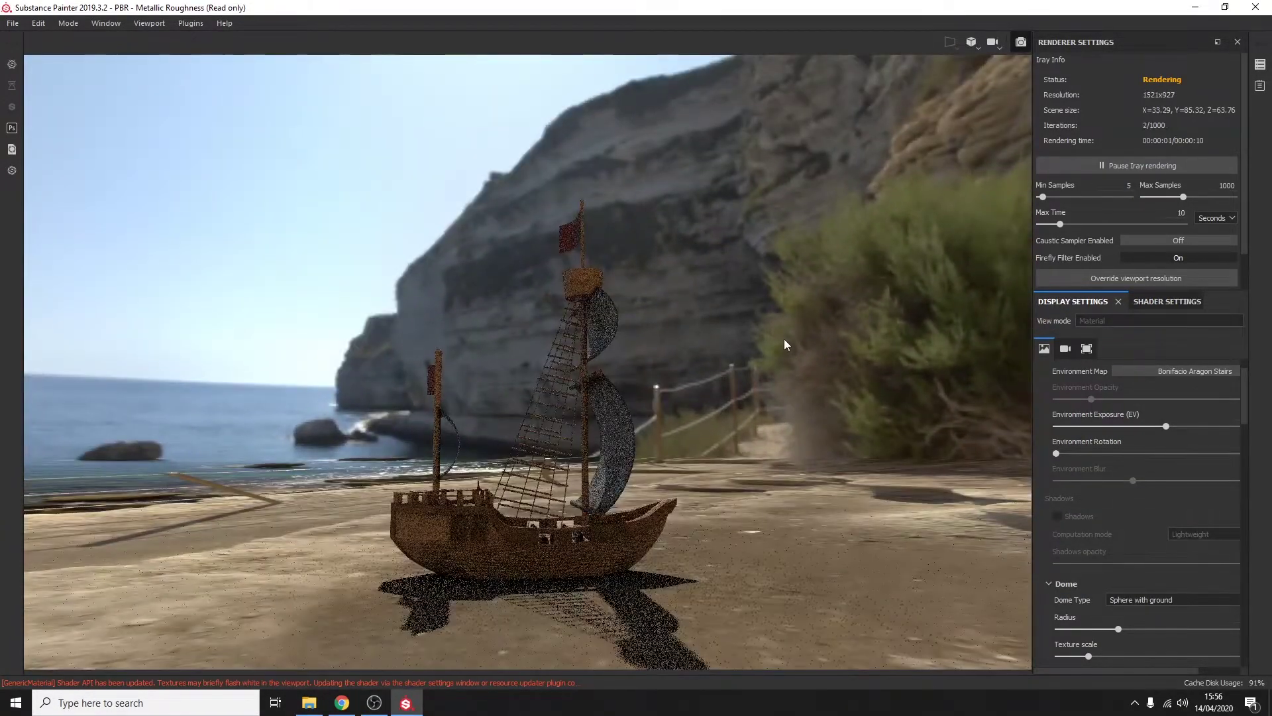
pyautogui.moveTo(781, 349)
pyautogui.keyDown('alt'); pyautogui.mouseDown()
pyautogui.moveTo(865, 376)
pyautogui.moveTo(758, 356)
pyautogui.moveTo(757, 395)
pyautogui.moveTo(781, 351)
pyautogui.mouseUp(); pyautogui.keyUp('alt')
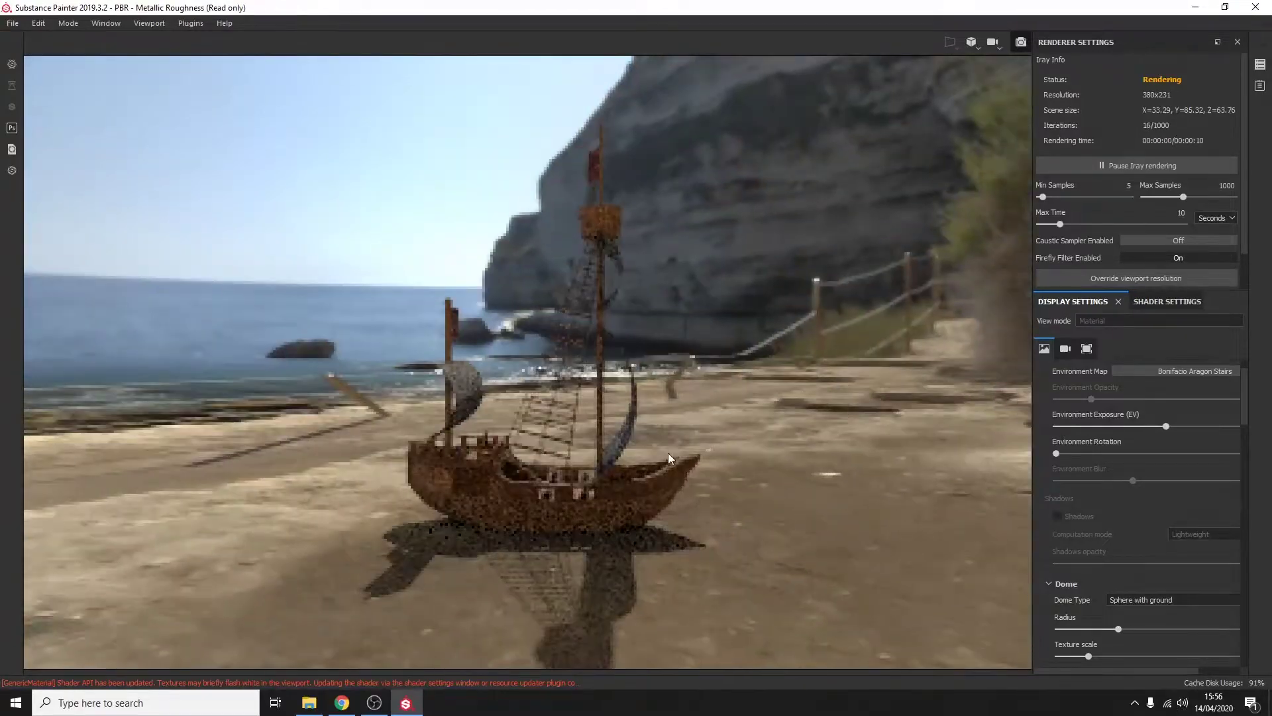
pyautogui.keyDown('shift'); pyautogui.moveTo(781, 351); pyautogui.dragTo(802, 349, button='right'); pyautogui.keyUp('shift')
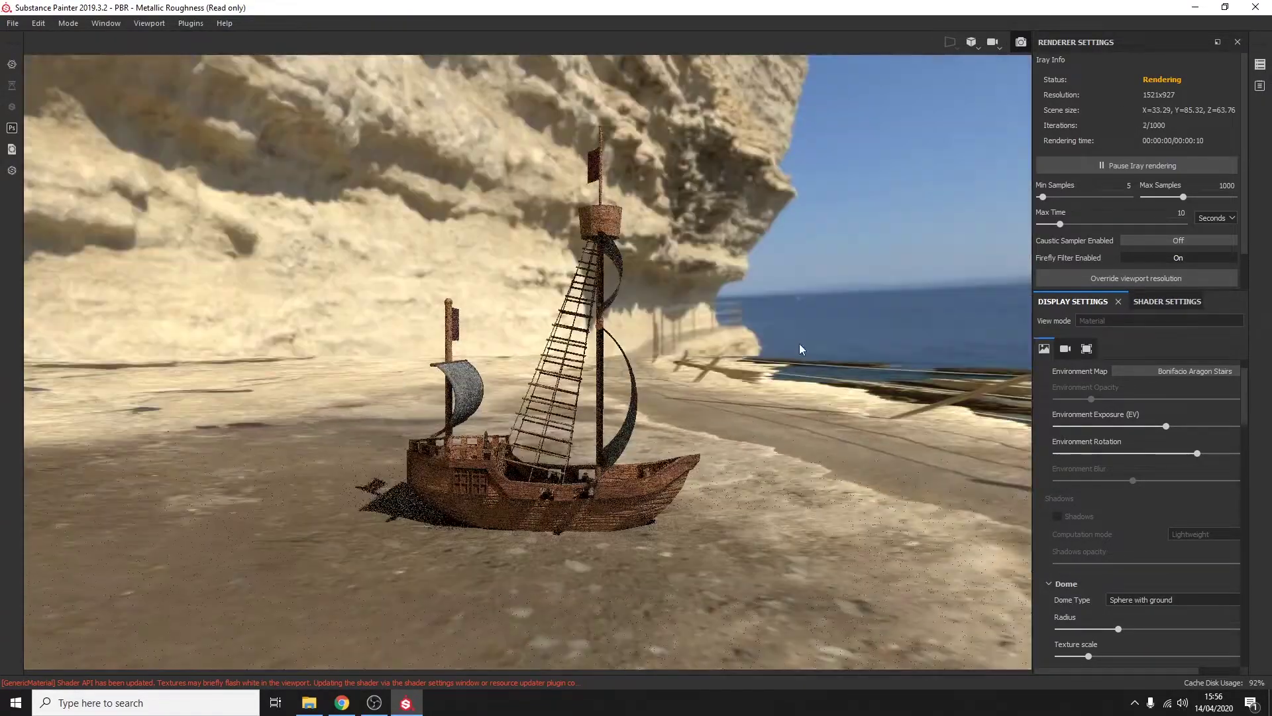
pyautogui.moveTo(1181, 453); pyautogui.dragTo(1083, 457)
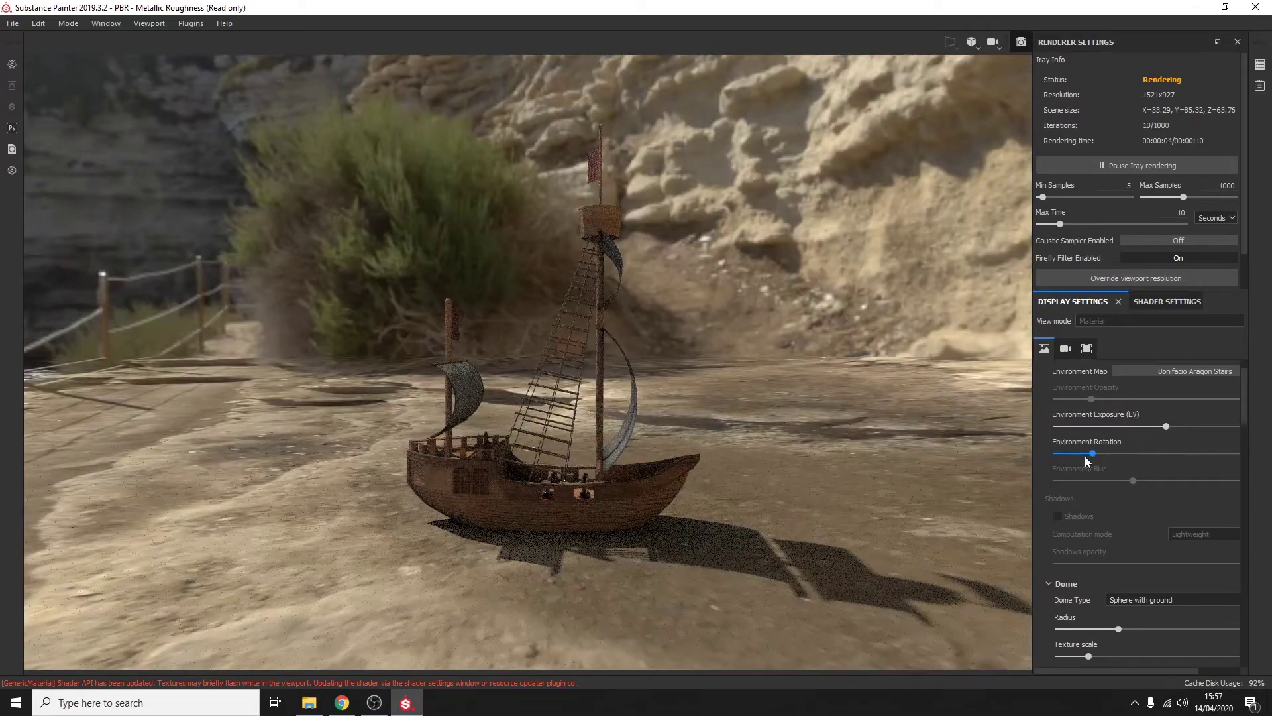
pyautogui.keyDown('alt'); pyautogui.moveTo(729, 398); pyautogui.dragTo(548, 394); pyautogui.keyUp('alt')
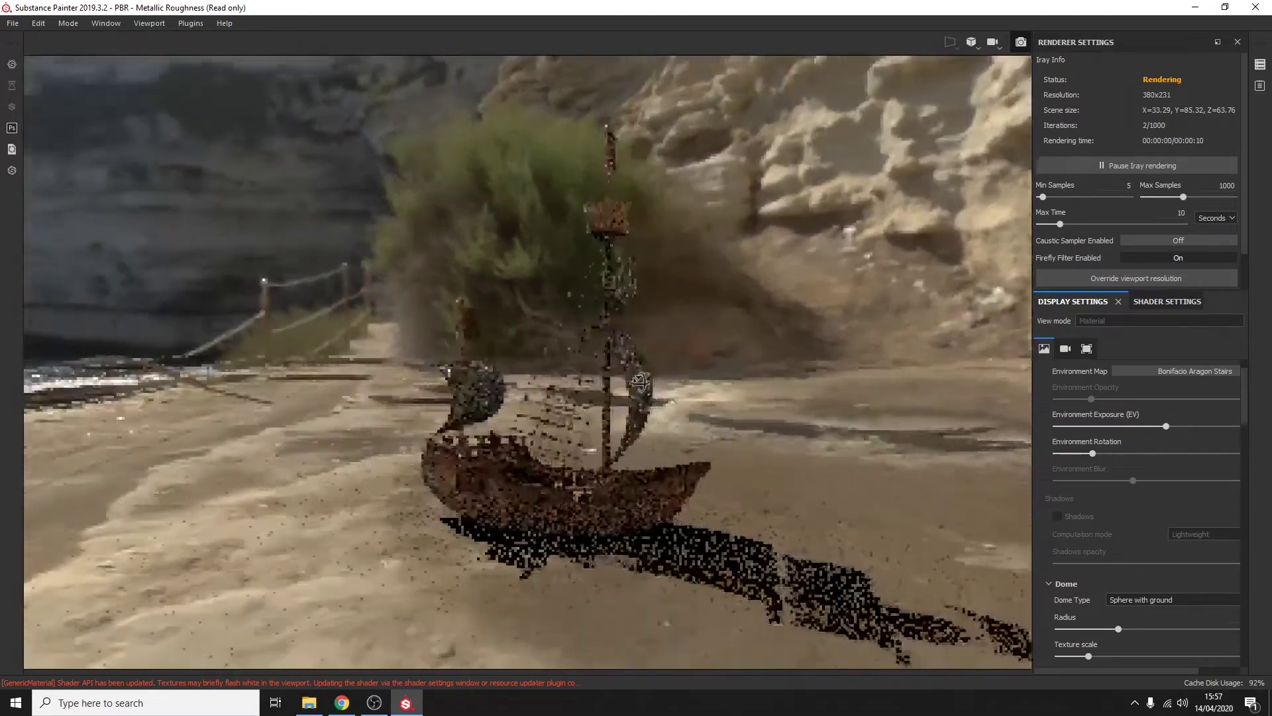